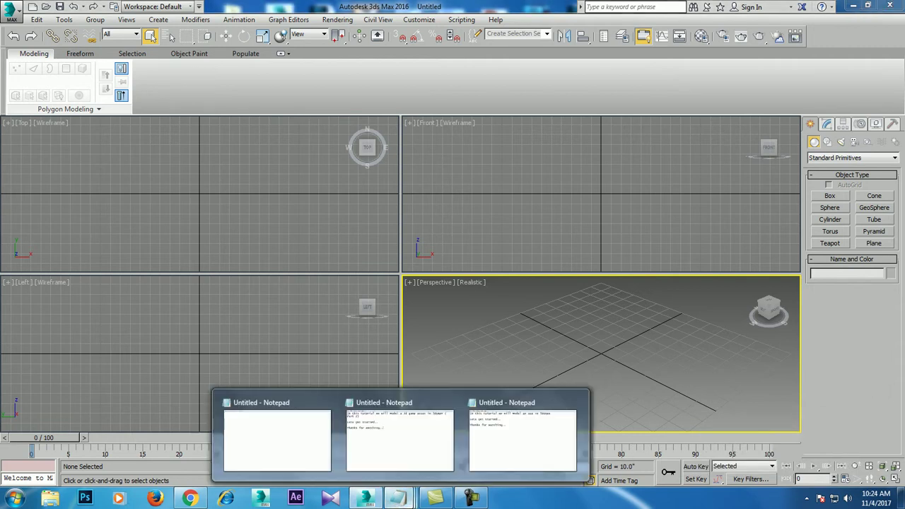
Step: Write 'In this tutorial we will Model candle with candle stand in 3dsmax. Lets get started' in Notepad
left_click(277, 439)
type("In this tutorial we will Model candle with ")
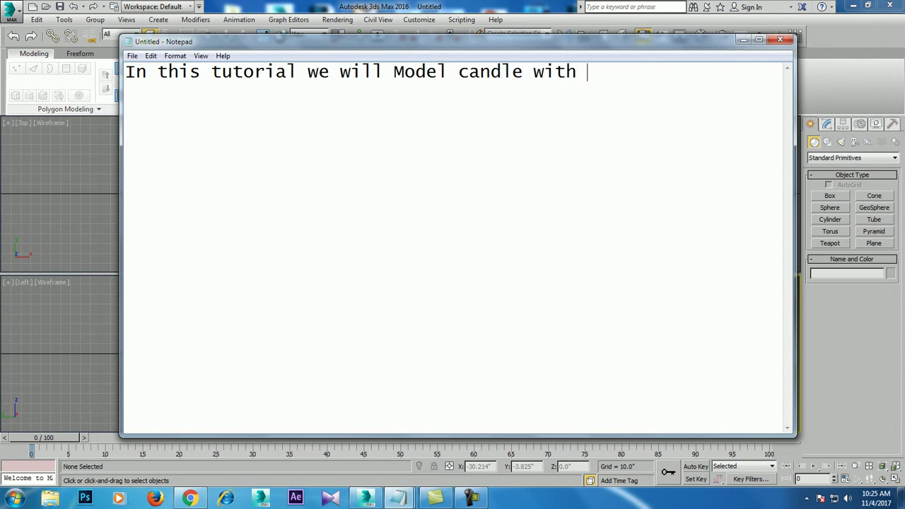
type("candle stand in 3dsmax.")
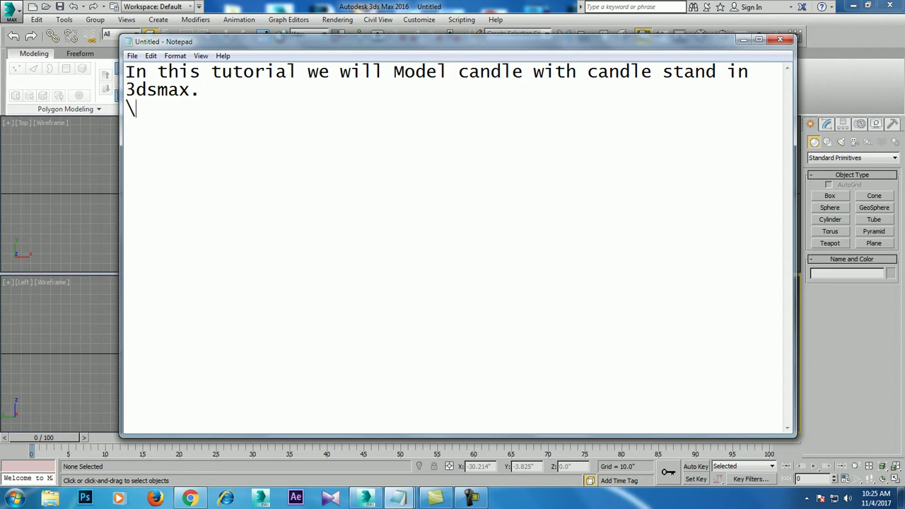
key("BackSpace")
key("BackSpace")
type("Lets get started")
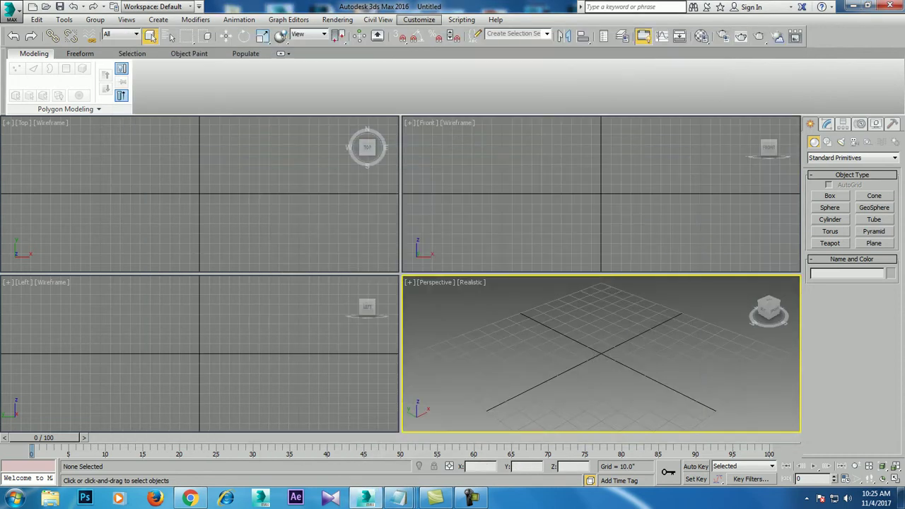
Step: Open the candle stand reference JPG from the Desktop with View Image File
left_click(337, 19)
left_click(354, 331)
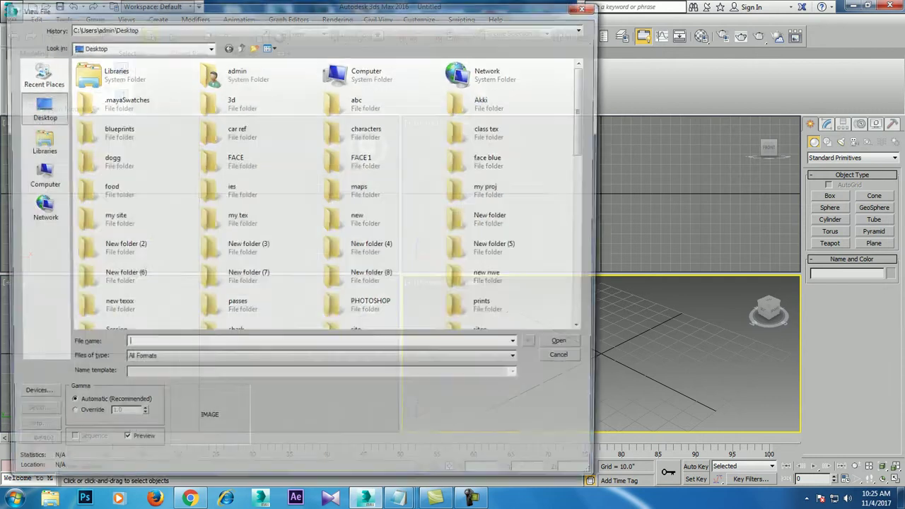
left_click(233, 161)
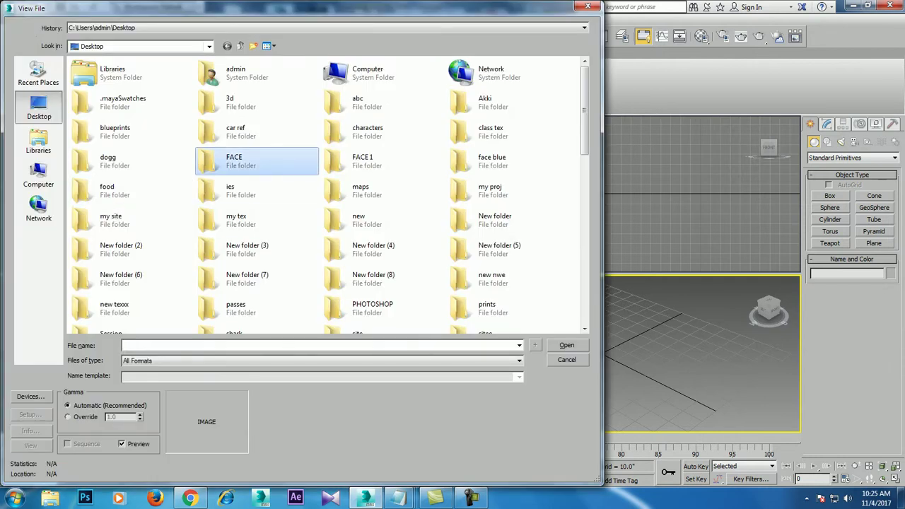
left_click(510, 69)
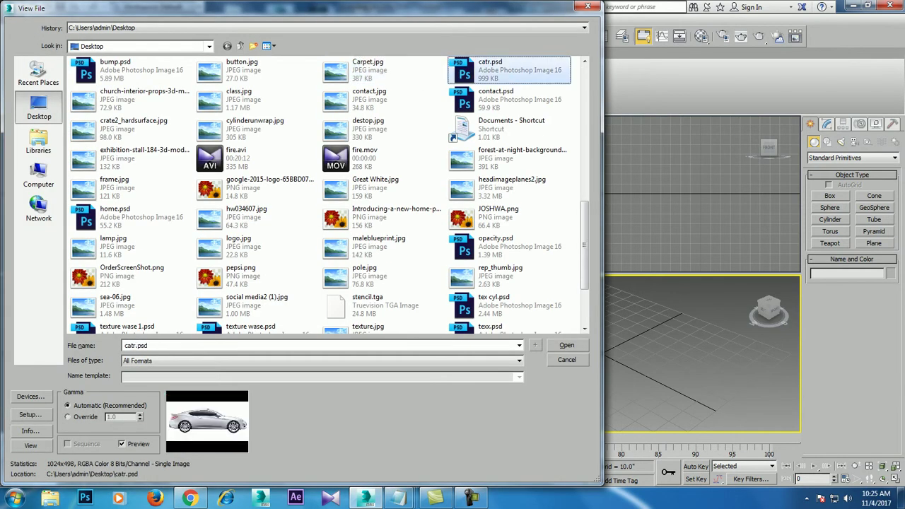
double_click(134, 99)
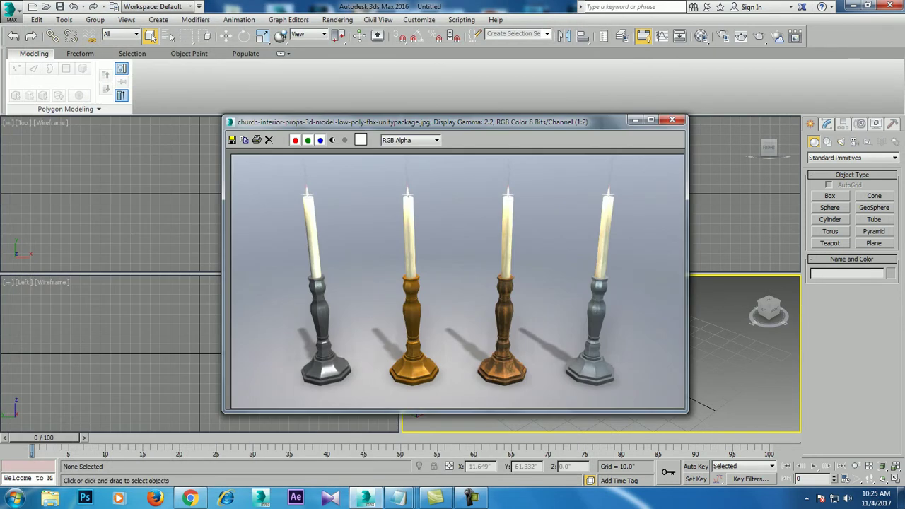
Step: Move the reference viewer aside, zoom in on the candlesticks, and maximize the Perspective viewport
left_click_drag(354, 122, 225, 94)
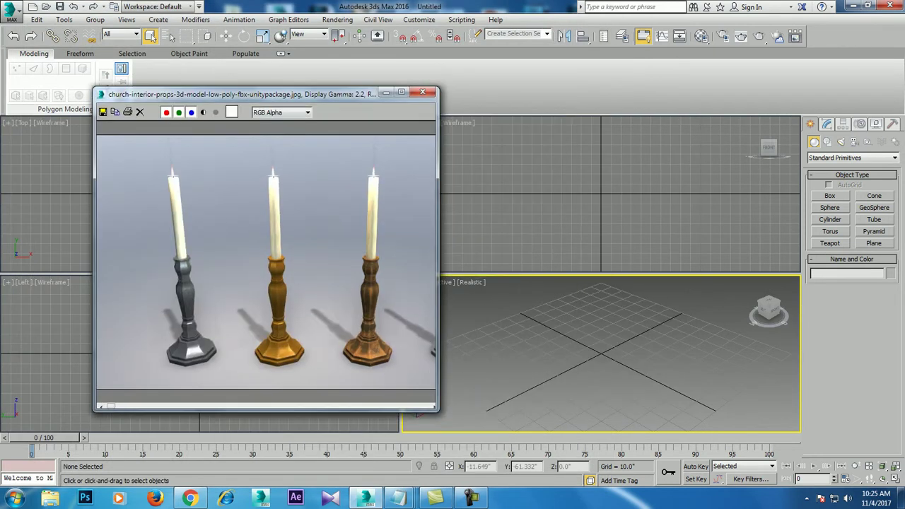
scroll(266, 262, "up", 2)
middle_click_drag(318, 262, 207, 262)
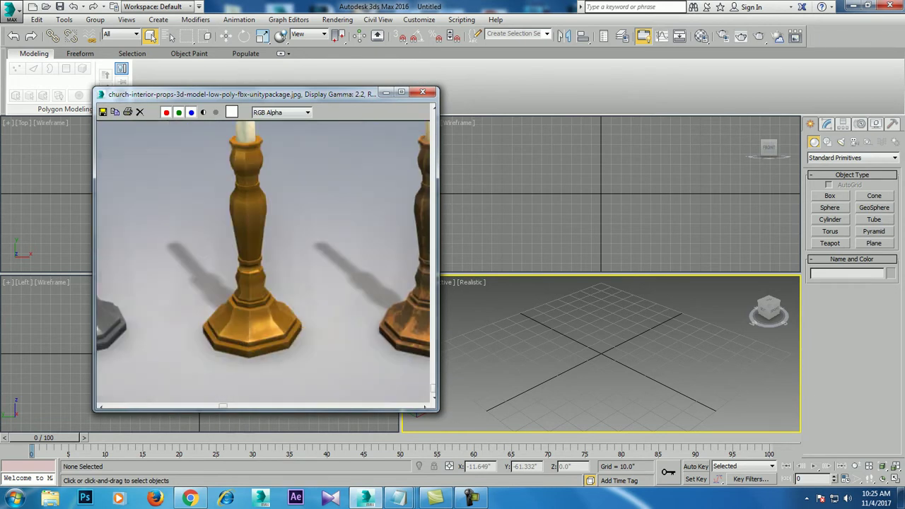
middle_click_drag(266, 262, 268, 269)
middle_click_drag(601, 354, 637, 354, "alt")
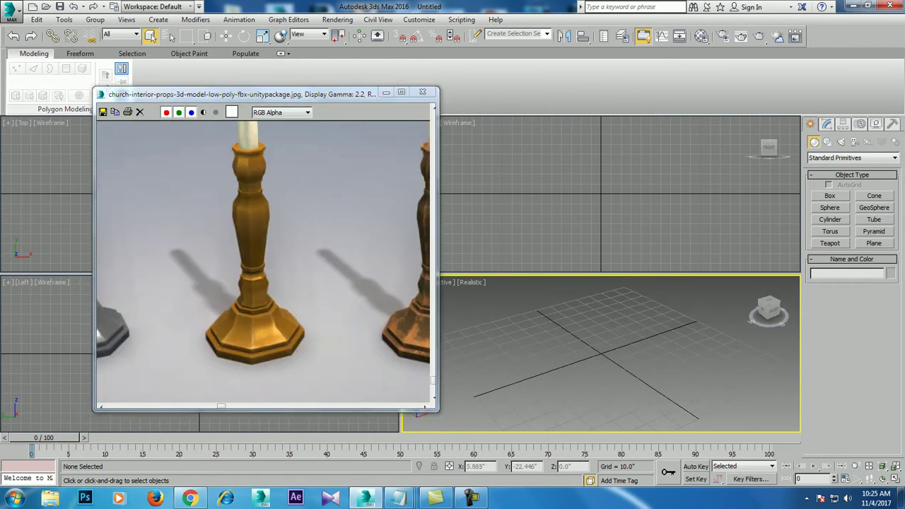
key("alt+w")
middle_click_drag(601, 318, 615, 311, "alt")
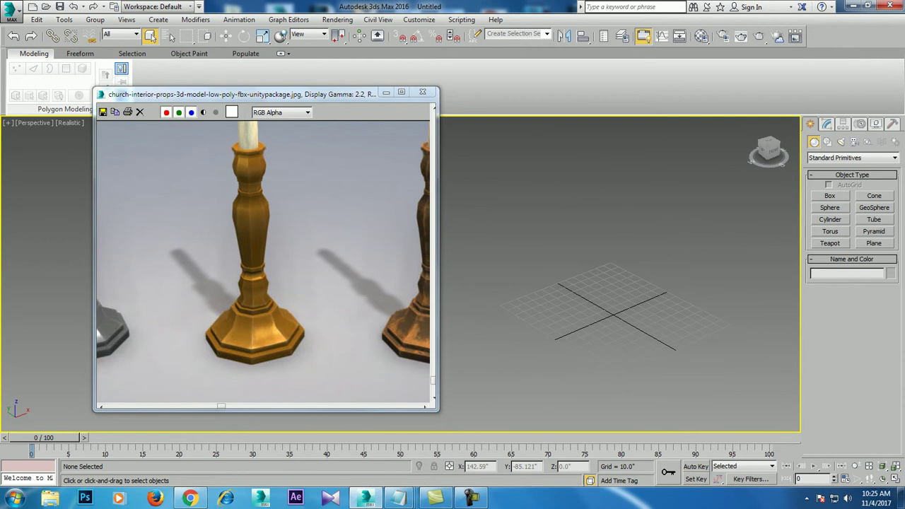
Step: Create a large ground plane and make it grey
left_click(874, 243)
left_click_drag(495, 301, 778, 332)
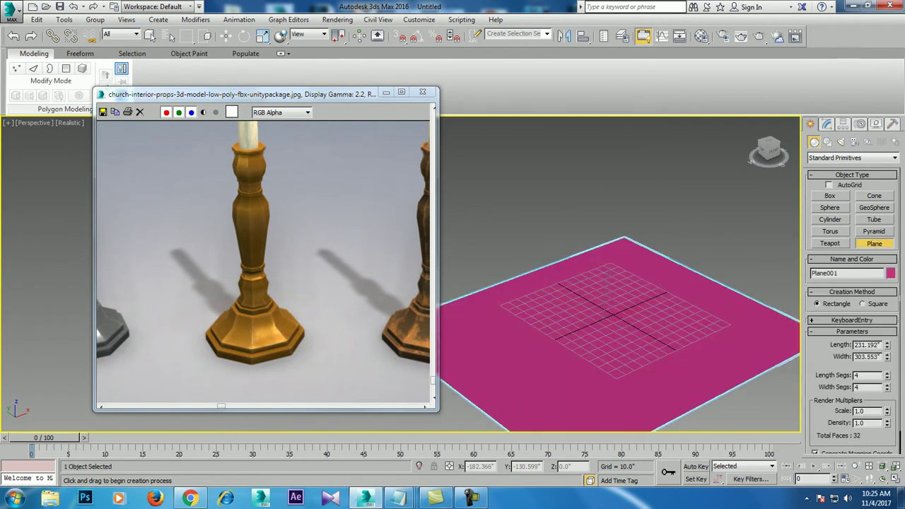
key("w")
left_click(890, 273)
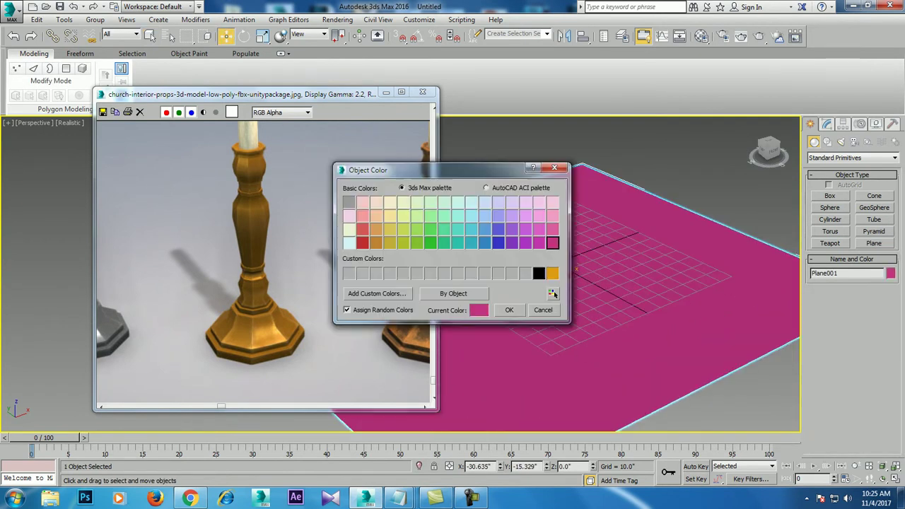
left_click(509, 310)
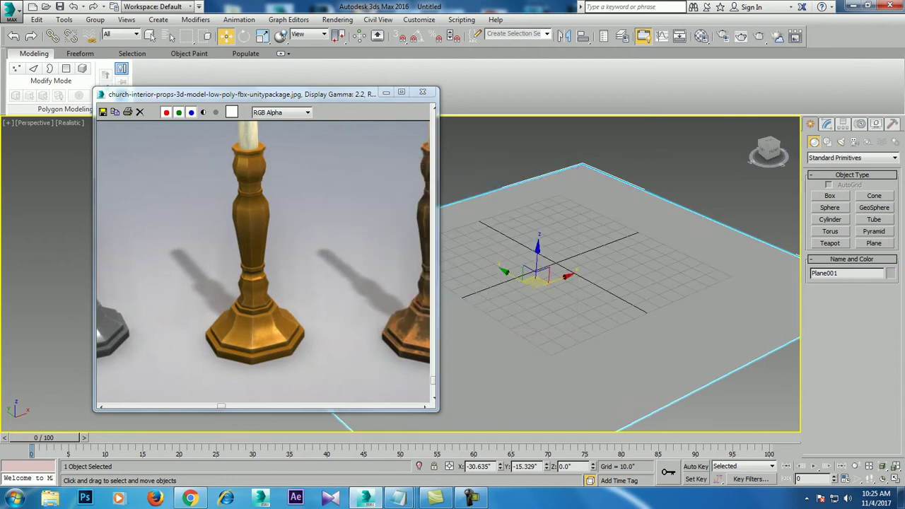
middle_click_drag(616, 297, 629, 290, "alt")
Step: Add a cylinder with 8 sides and 1 height segment, then flatten it vertically
left_click(831, 219)
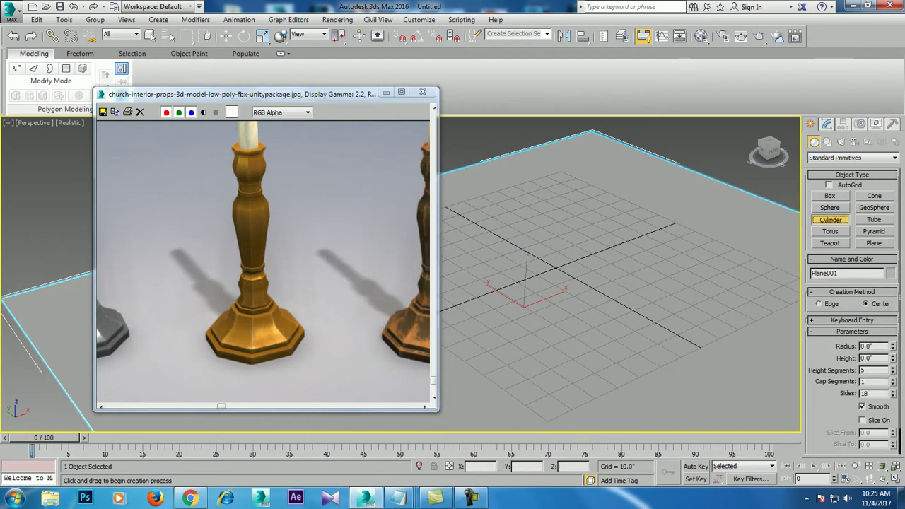
left_click_drag(580, 315, 623, 300)
left_click(623, 297)
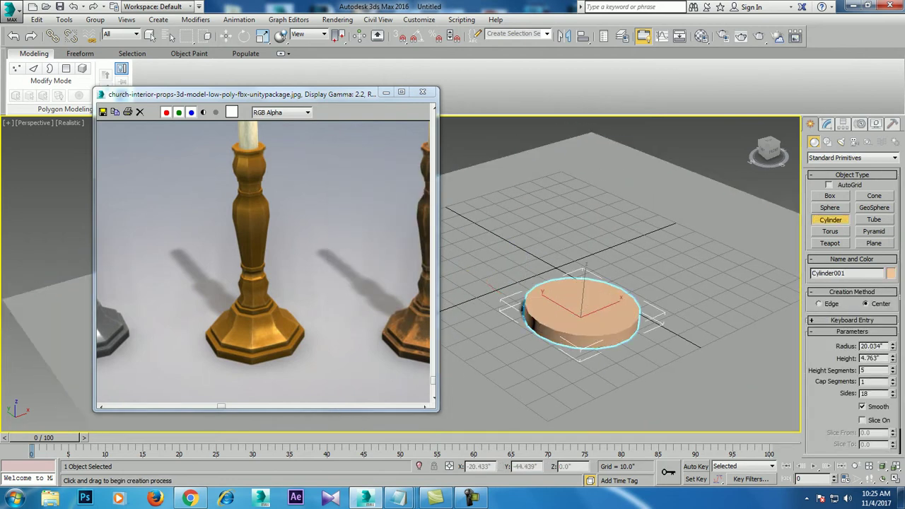
key("w")
left_click(826, 124)
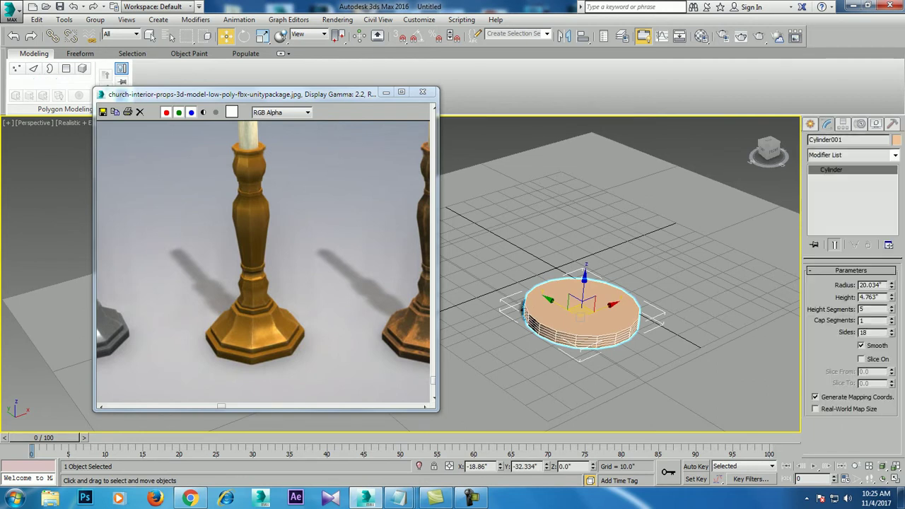
right_click(892, 309)
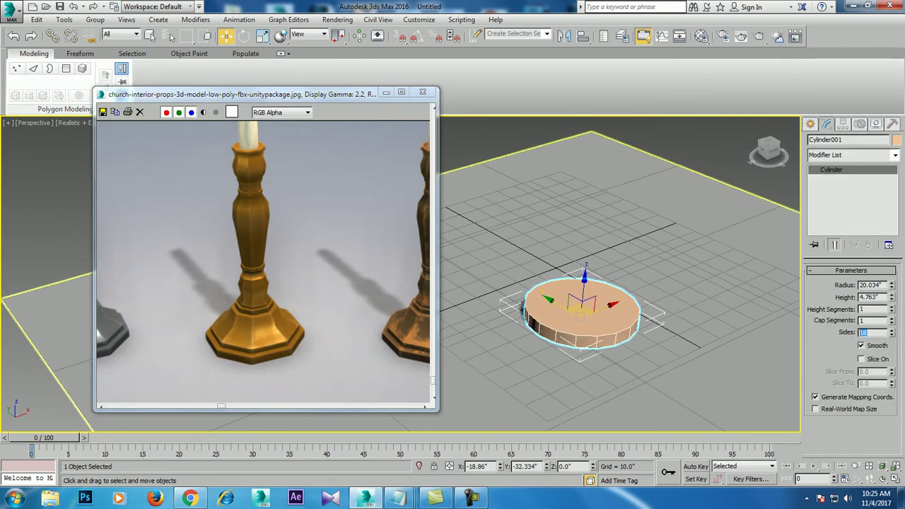
type("8")
key("Return")
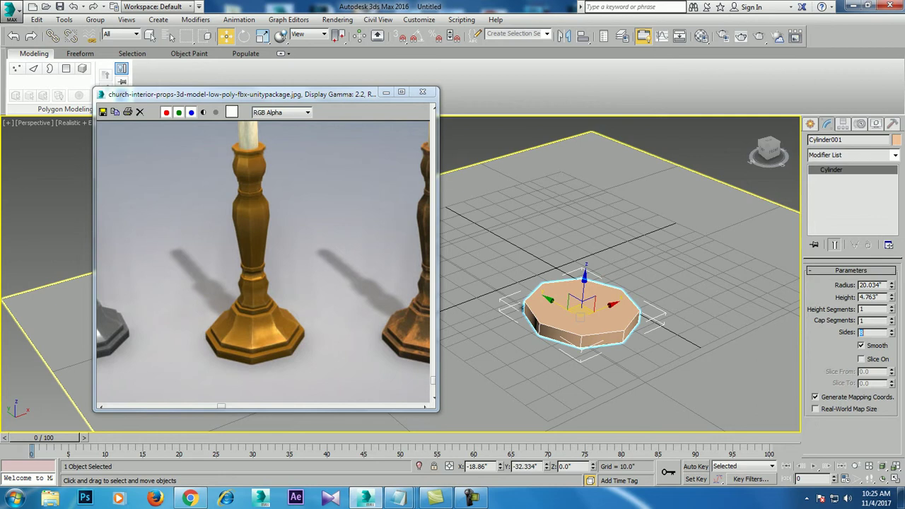
middle_click_drag(622, 283, 651, 269, "alt")
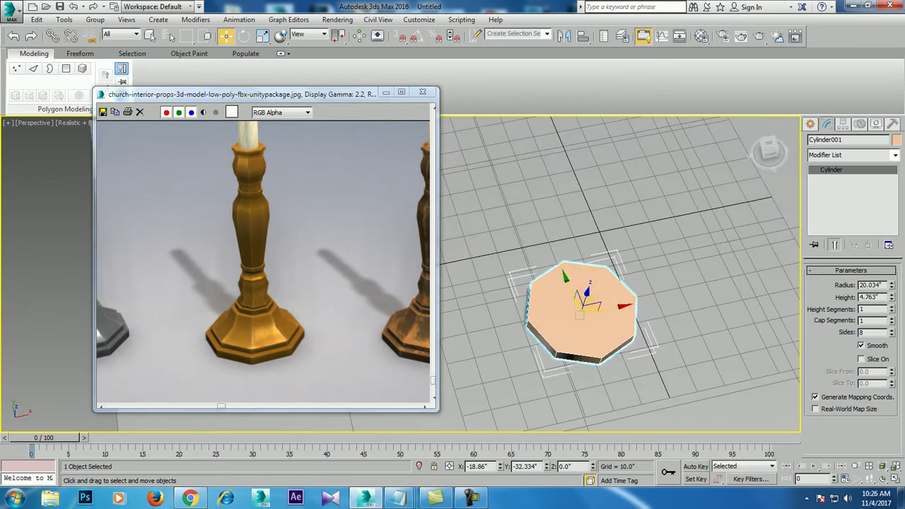
mouse_move(623, 283)
middle_mouse_down("alt")
mouse_move(636, 276)
mouse_move(608, 297)
middle_mouse_up("alt")
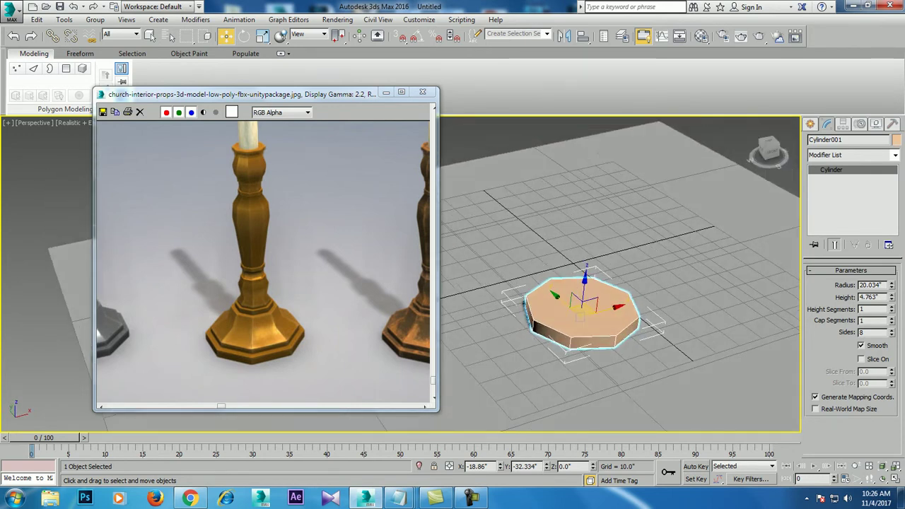
scroll(622, 368, "up", 3)
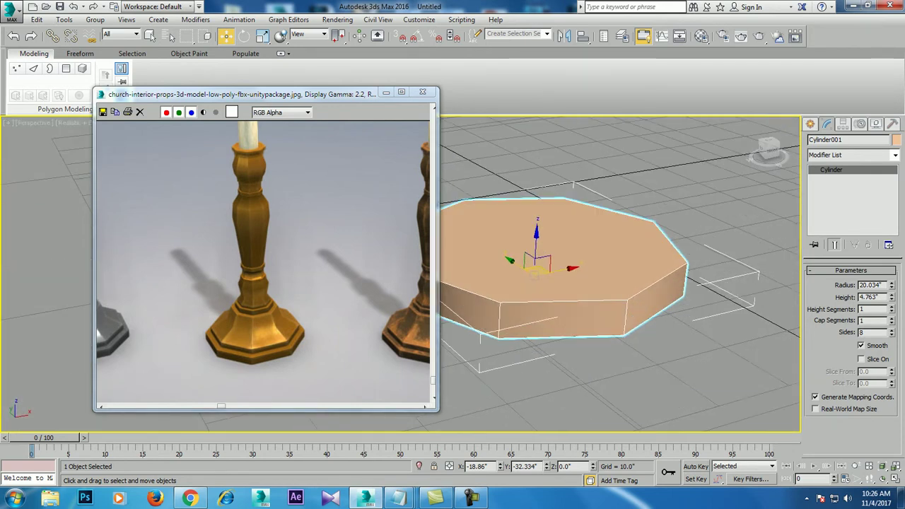
key("r")
left_click_drag(535, 240, 535, 258)
Step: Convert the cylinder to Editable Poly and give it a grey object colour
key("w")
right_click(596, 314)
left_click(746, 354)
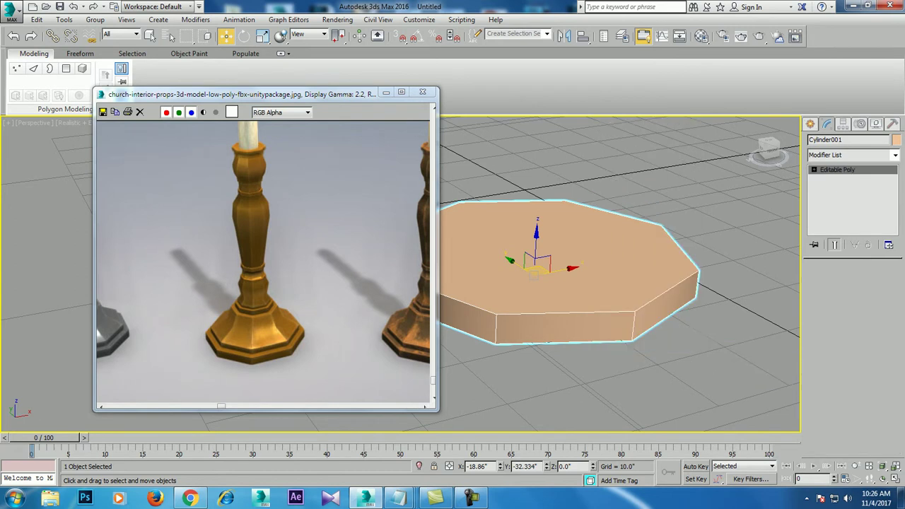
left_click(896, 139)
left_click(526, 273)
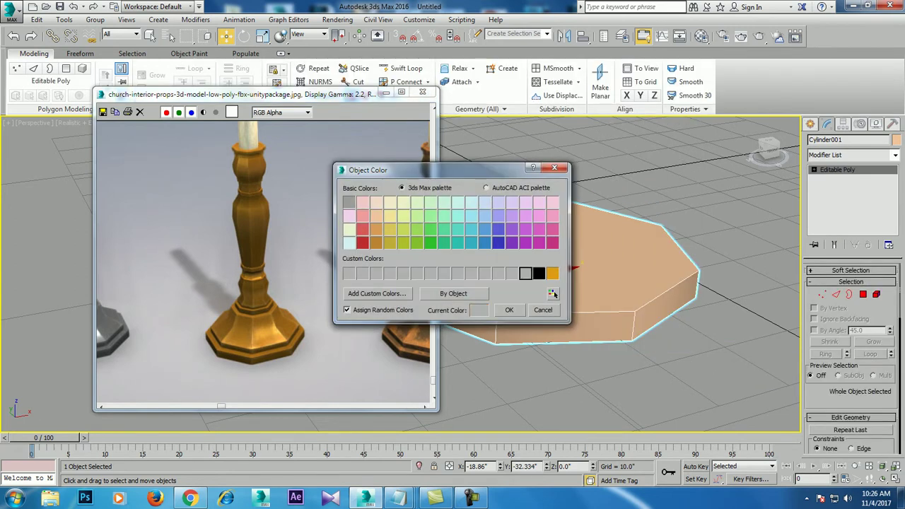
left_click(510, 309)
Step: Inset the octagon's top face
key("4")
left_click(566, 237)
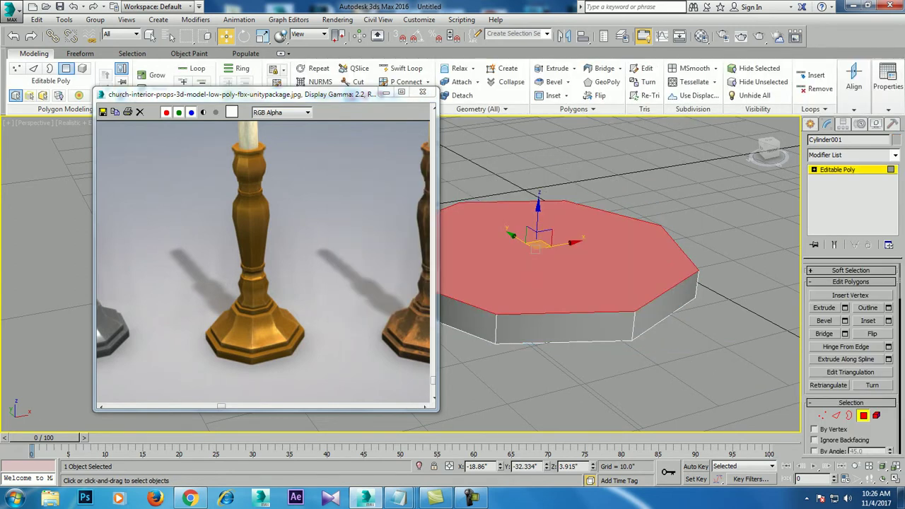
scroll(623, 283, "up", 2)
left_click(888, 320)
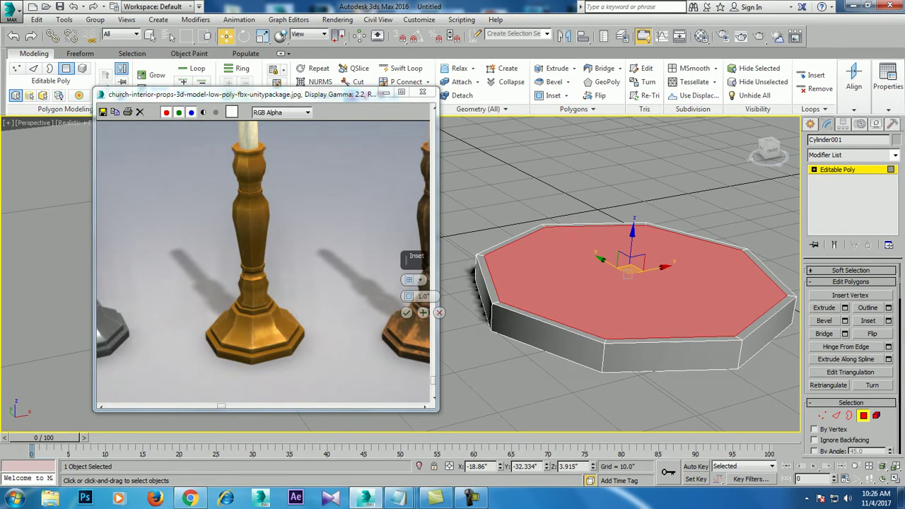
left_click(407, 312)
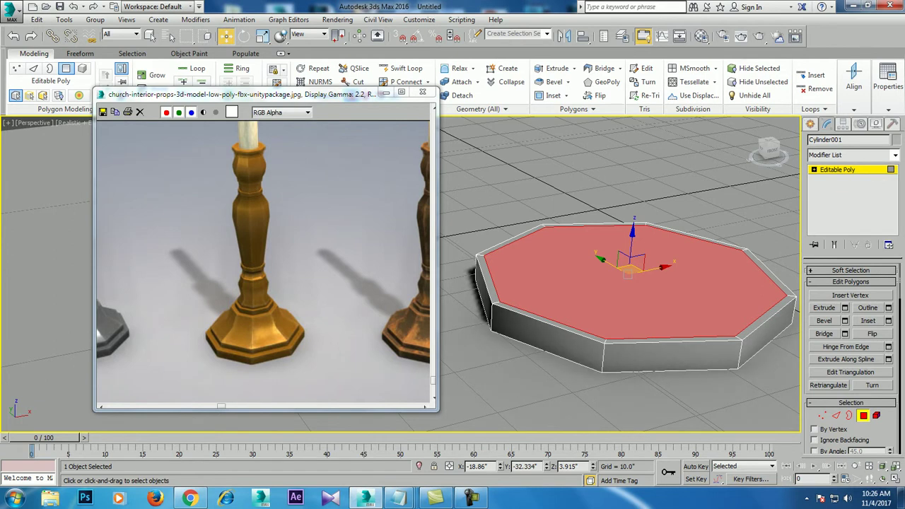
Step: Bevel the inset face up 11.76 with a -4.872 outline
mouse_move(408, 312)
left_mouse_down()
mouse_move(408, 333)
mouse_move(408, 316)
left_mouse_up()
middle_click_drag(622, 318, 623, 283, "alt")
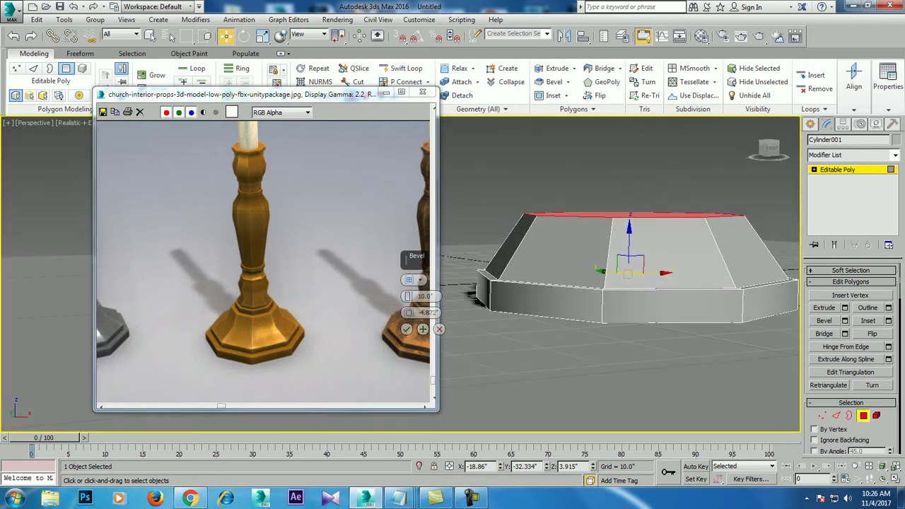
left_click_drag(408, 295, 408, 283)
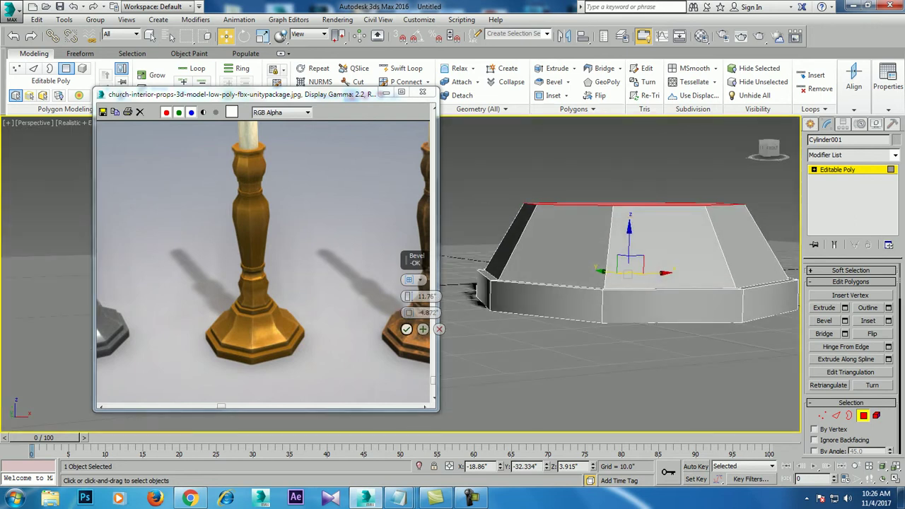
left_click(407, 329)
key("f")
middle_click_drag(576, 254, 626, 227)
Step: Add two horizontal edge loops around the base's side with Swift Loop
left_click(407, 68)
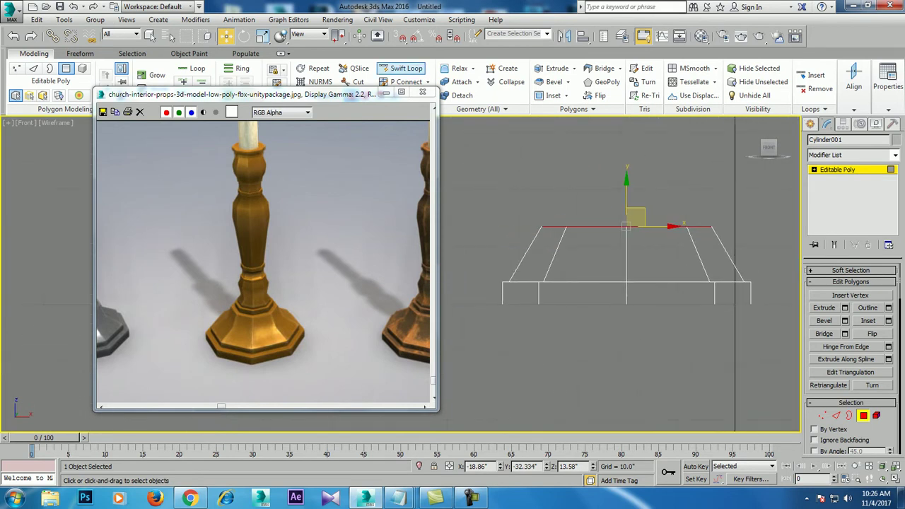
left_click(626, 240)
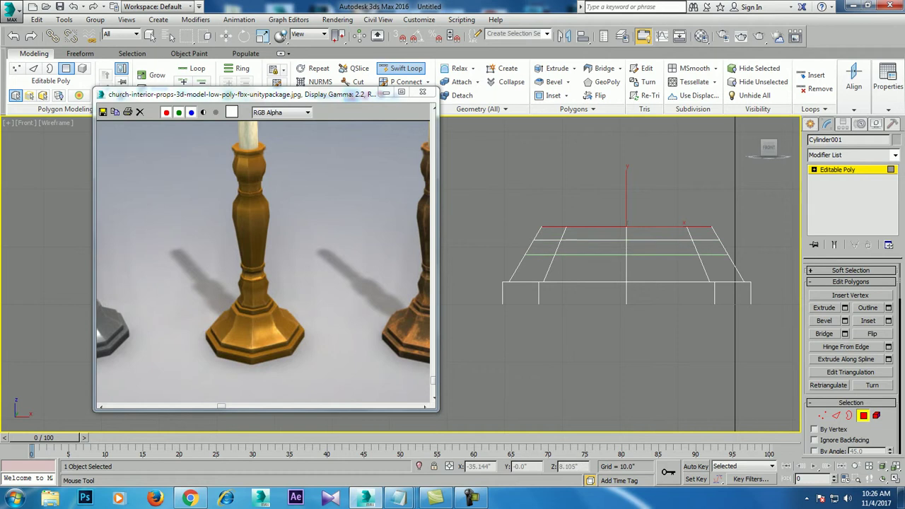
left_click(626, 261)
Step: Scale the two new vertex rows inward to 90%, and the top row to 95%
key("1")
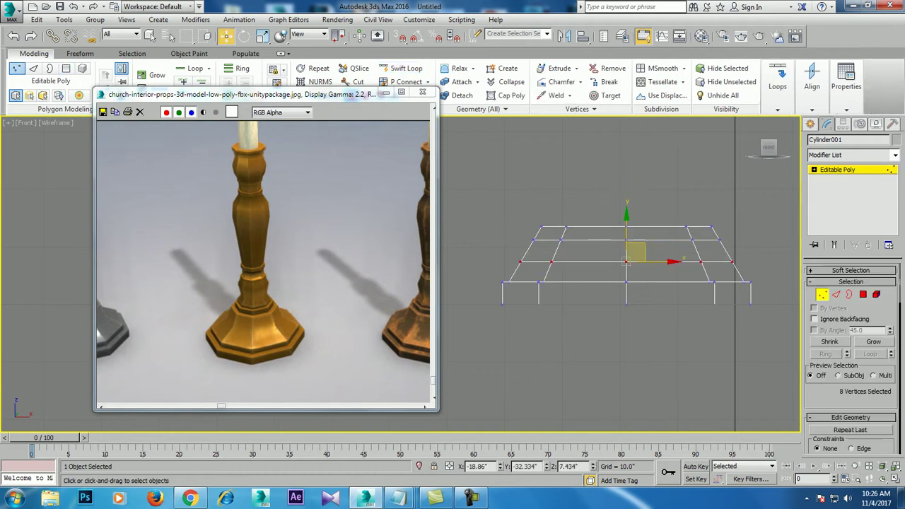
left_click_drag(499, 229, 766, 274)
key("r")
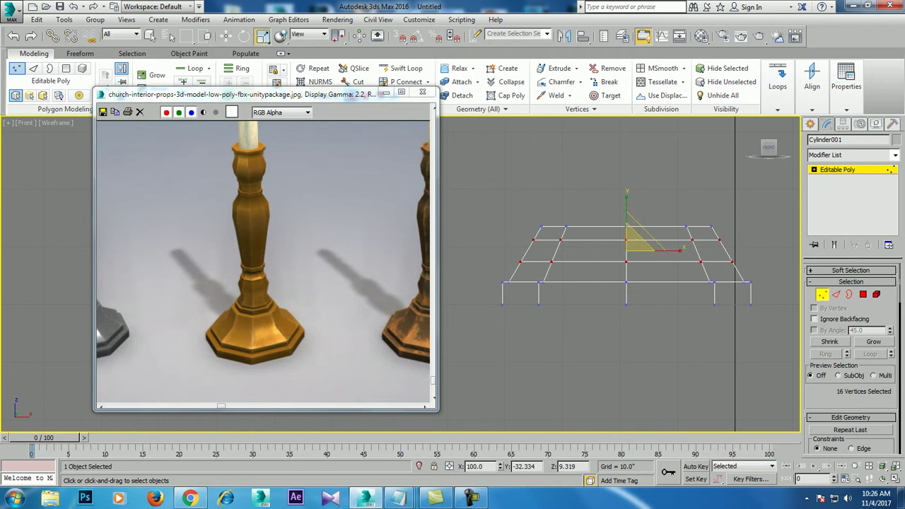
mouse_move(632, 241)
left_mouse_down()
mouse_move(632, 256)
mouse_move(716, 234)
left_mouse_up()
left_click_drag(636, 216, 636, 222)
key("w")
key("alt+w")
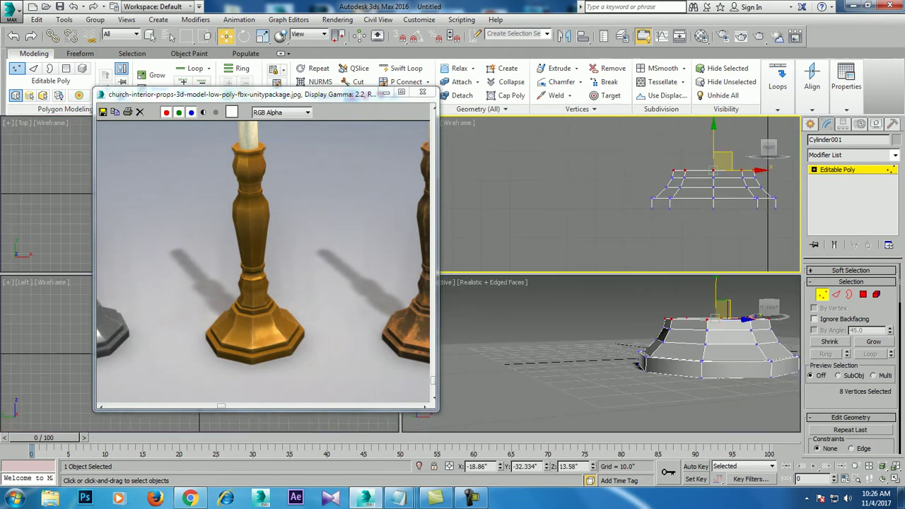
key("alt+w")
middle_click_drag(623, 282, 623, 304, "alt")
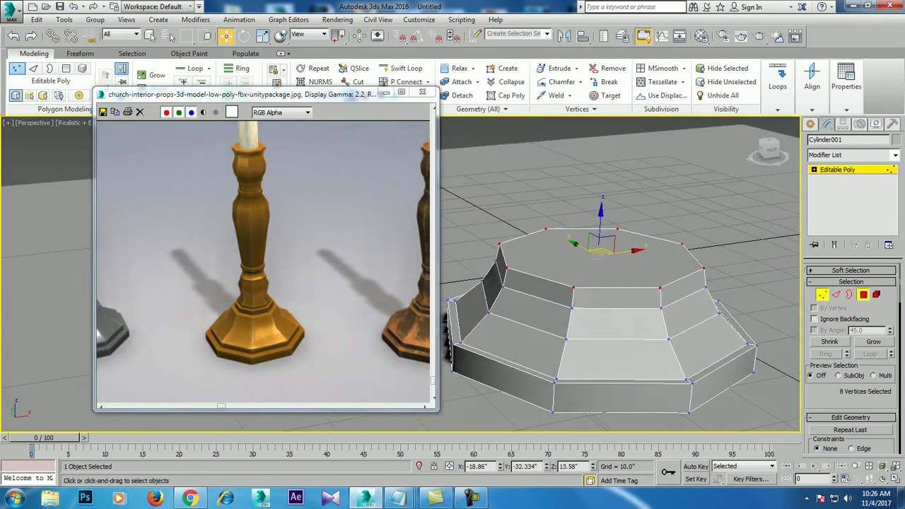
Step: Inset the top octagonal face and extrude it up about 1.669
key("4")
left_click(888, 321)
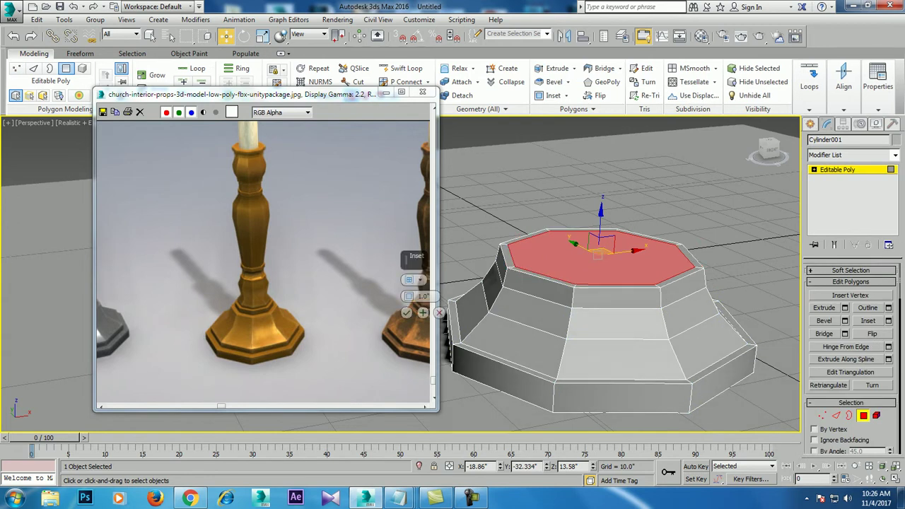
left_click(407, 313)
scroll(619, 273, "up", 5)
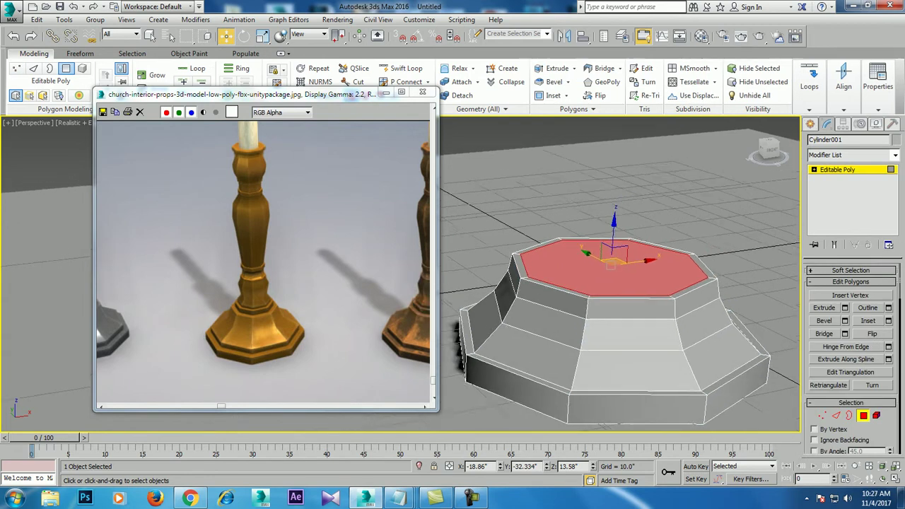
scroll(619, 276, "down", 3)
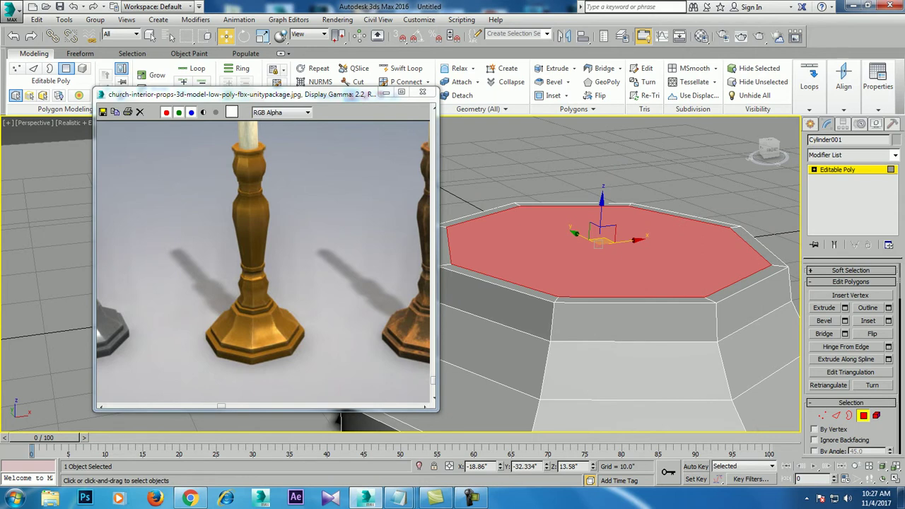
left_click(845, 308)
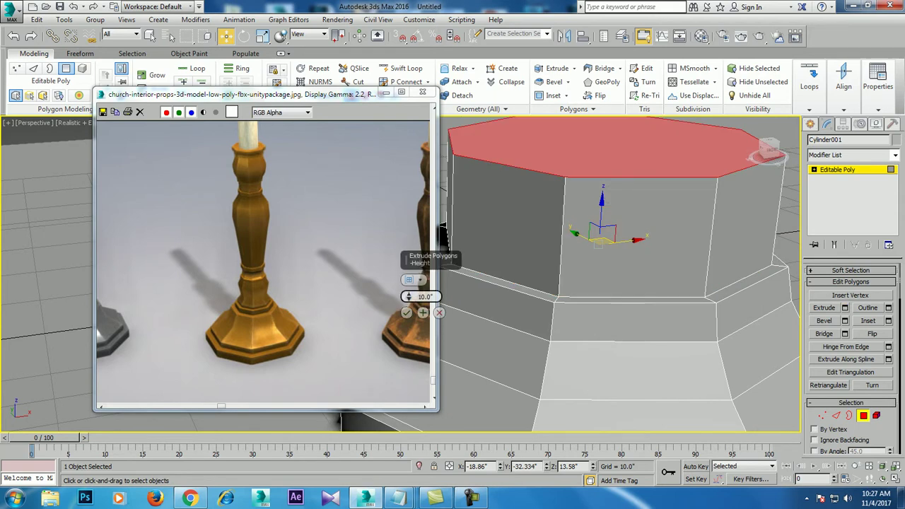
left_click_drag(408, 296, 408, 315)
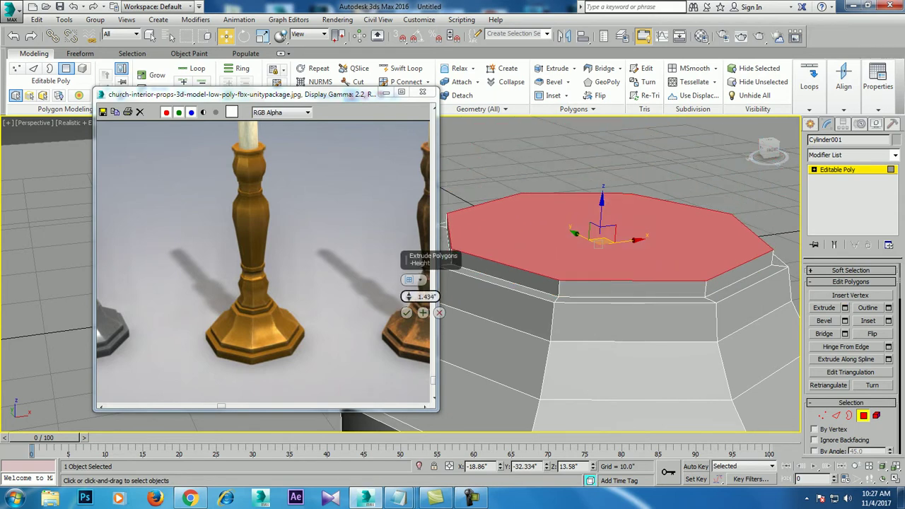
left_click(407, 313)
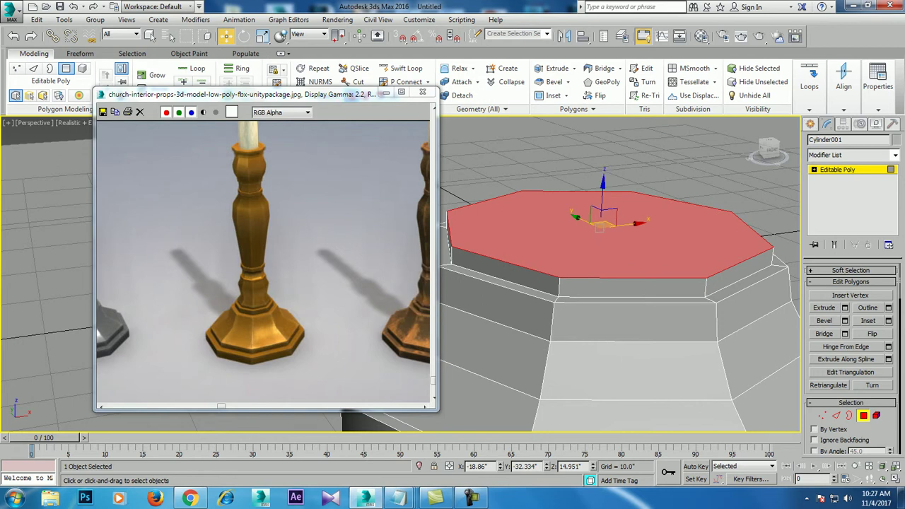
Step: Inset the top face 0.883, extrude it again, and scale it up slightly
left_click(889, 320)
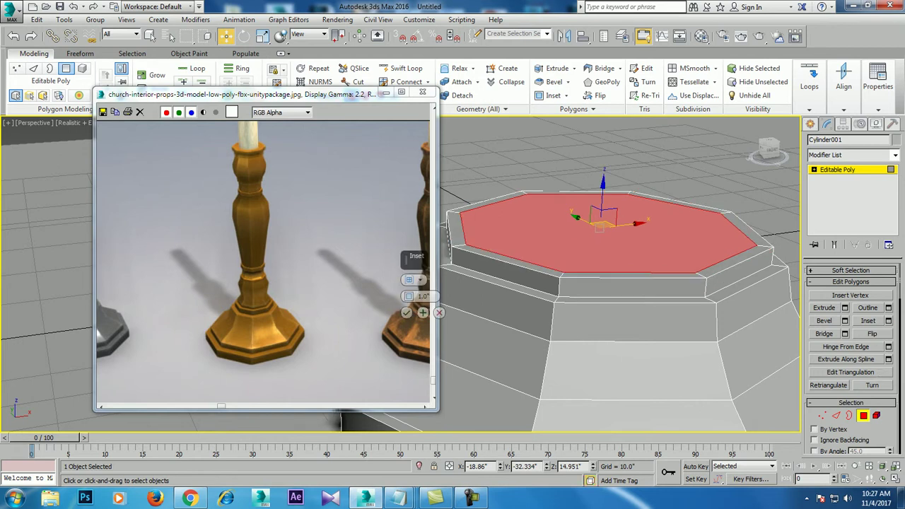
left_click_drag(409, 296, 409, 303)
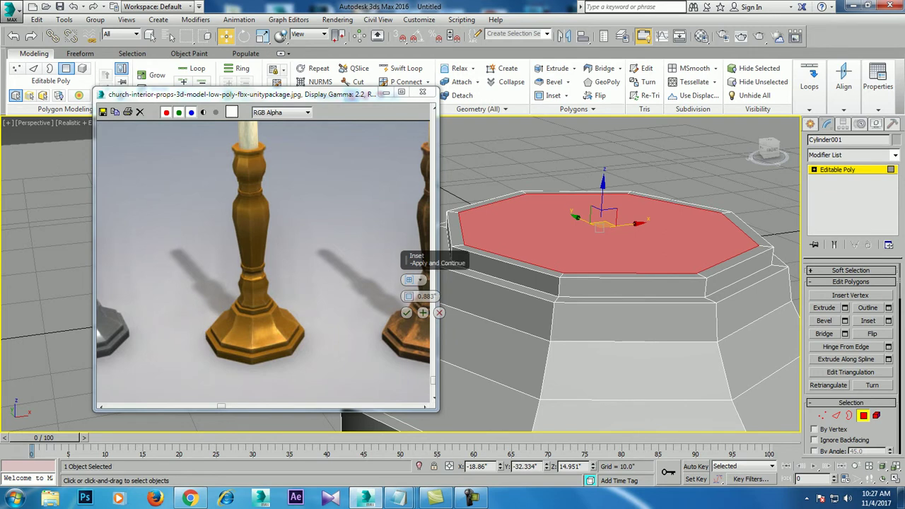
left_click(407, 313)
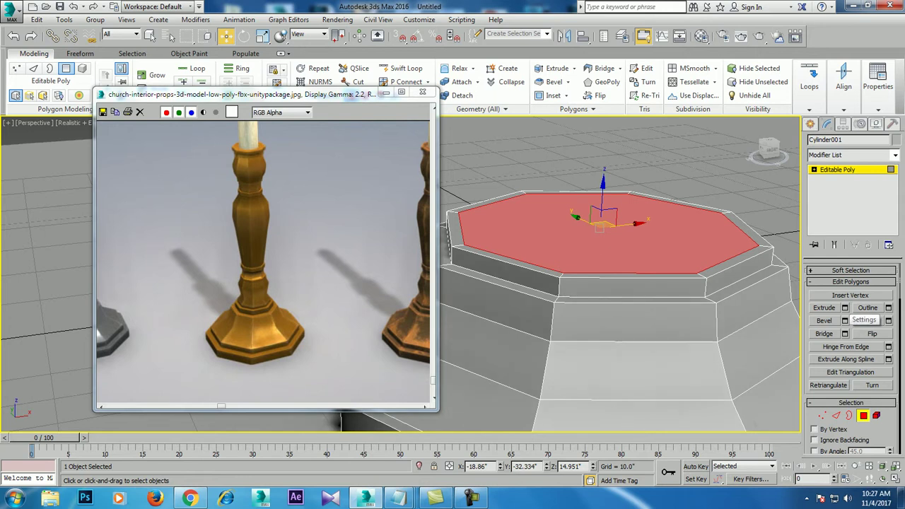
left_click(845, 308)
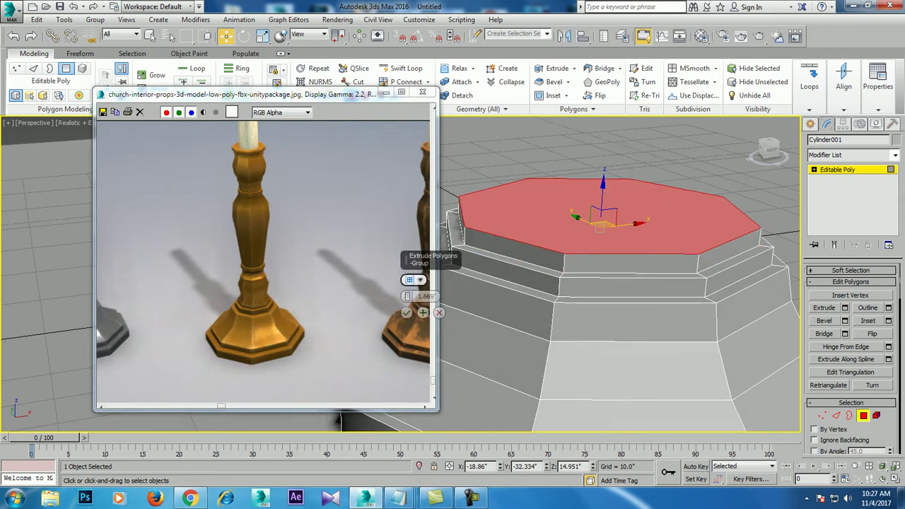
left_click(406, 312)
key("r")
mouse_move(600, 201)
left_mouse_down()
mouse_move(600, 180)
mouse_move(600, 205)
left_mouse_up()
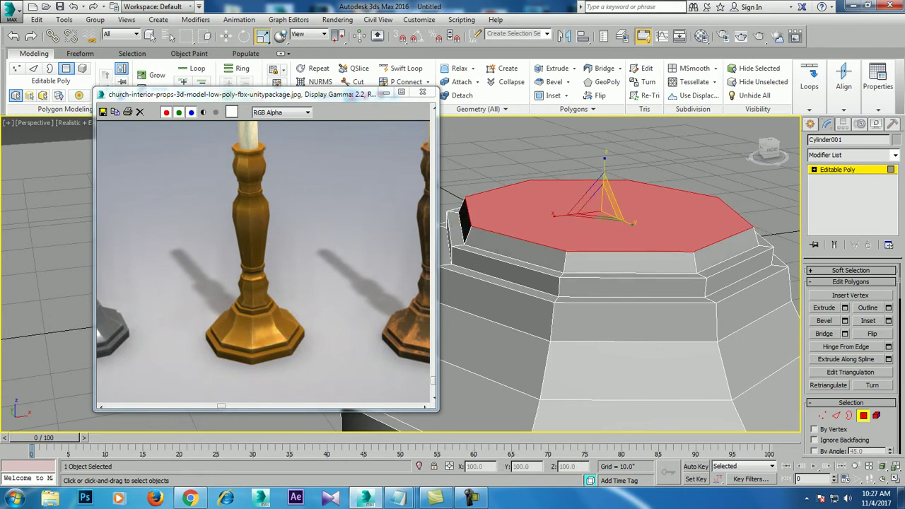
Step: Bevel the top face into two tapered tiers, the first about 6.128 high
left_click(845, 320)
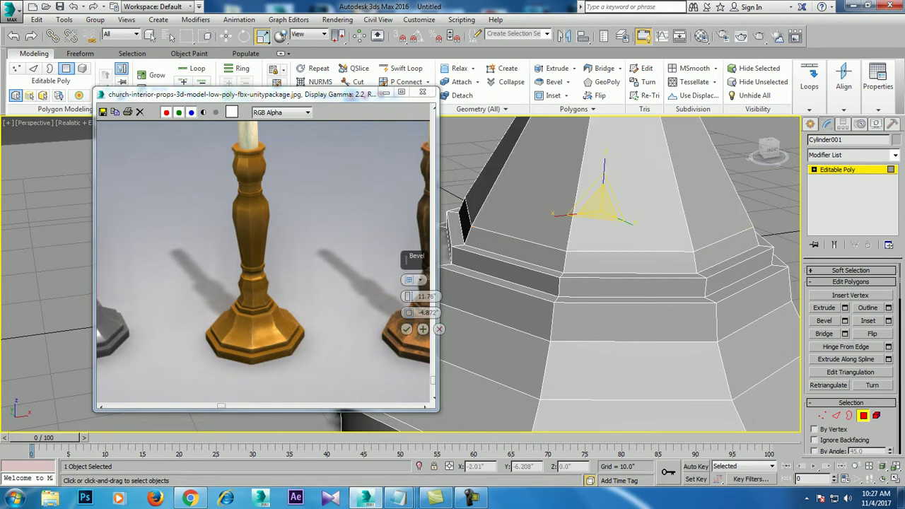
mouse_move(409, 297)
left_mouse_down()
mouse_move(409, 315)
mouse_move(409, 306)
left_mouse_up()
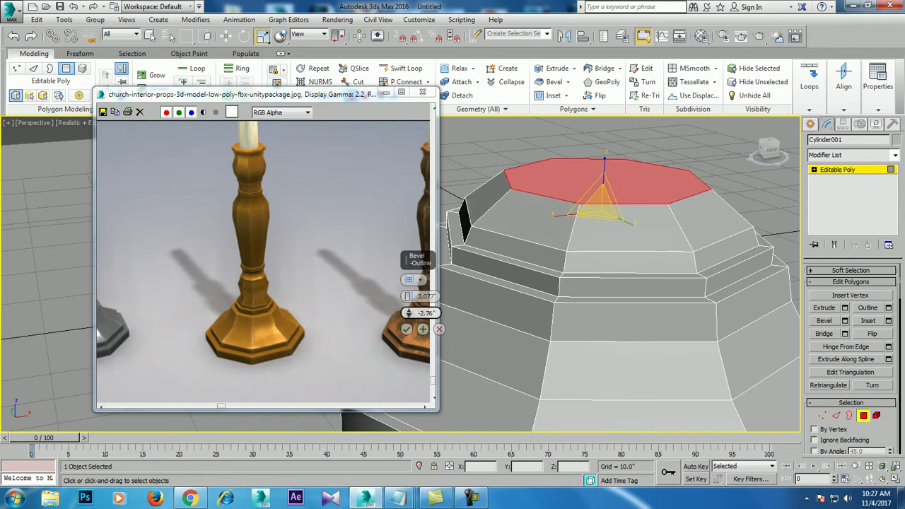
left_click(406, 328)
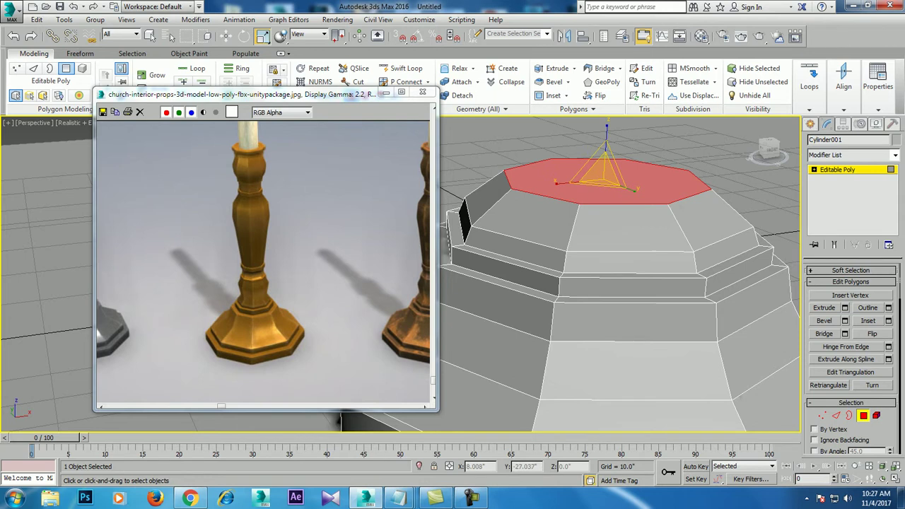
left_click(845, 320)
left_click_drag(408, 296, 409, 305)
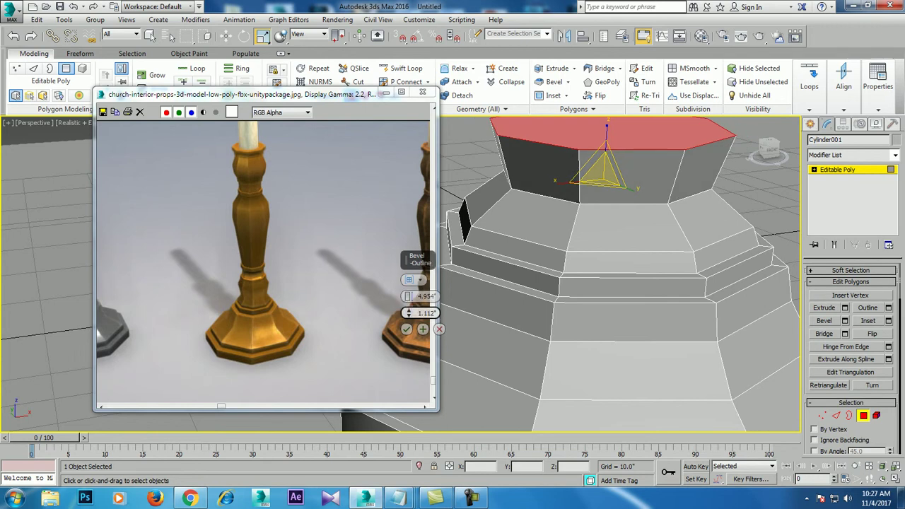
left_click(407, 329)
Step: Add another bevel tier of height 6.714 and outline -1.939
middle_click_drag(622, 319, 622, 283, "alt")
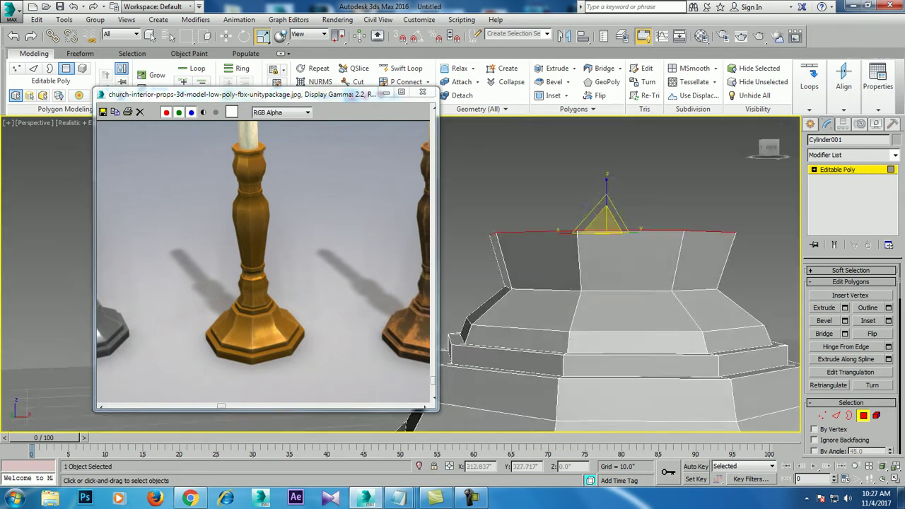
middle_click_drag(406, 422, 407, 452, "alt")
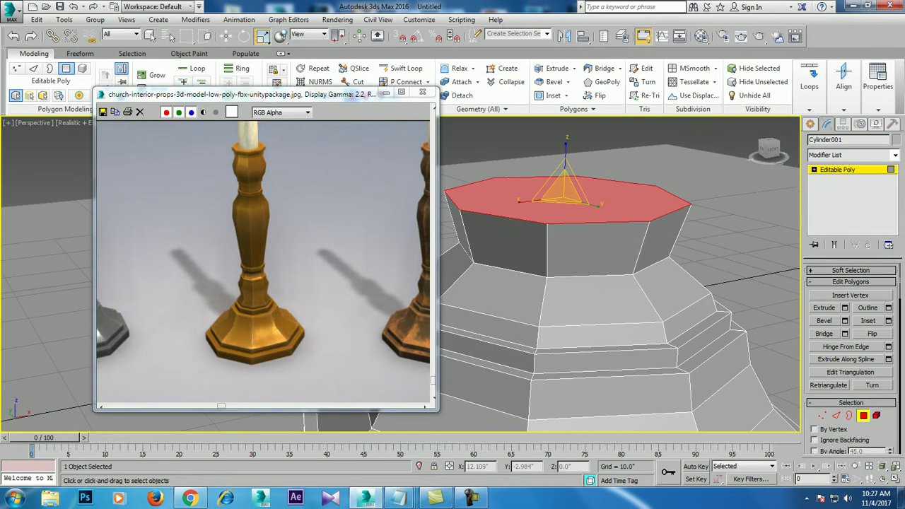
key("semicolon")
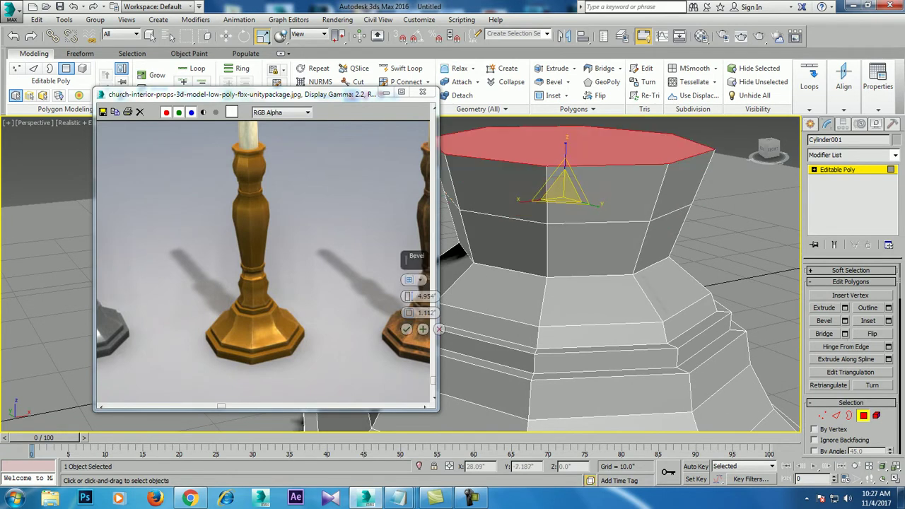
left_click_drag(408, 296, 408, 269)
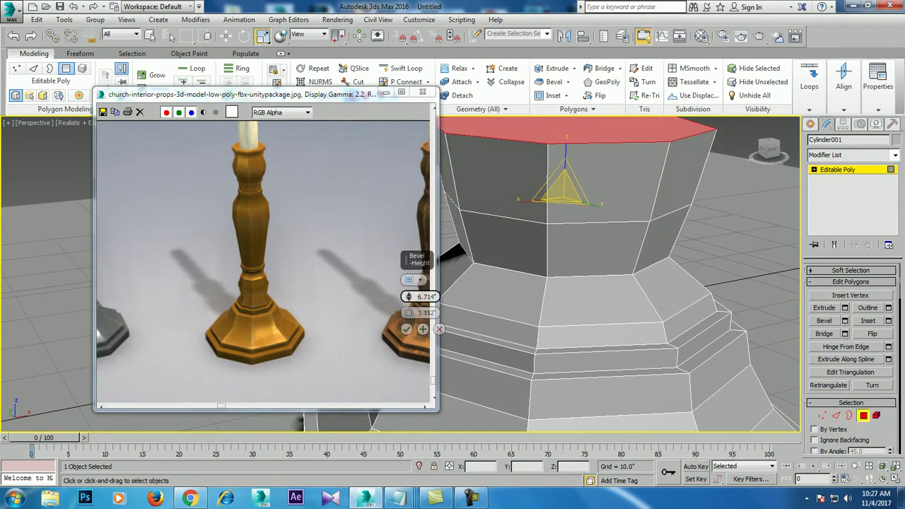
left_click_drag(408, 313, 408, 340)
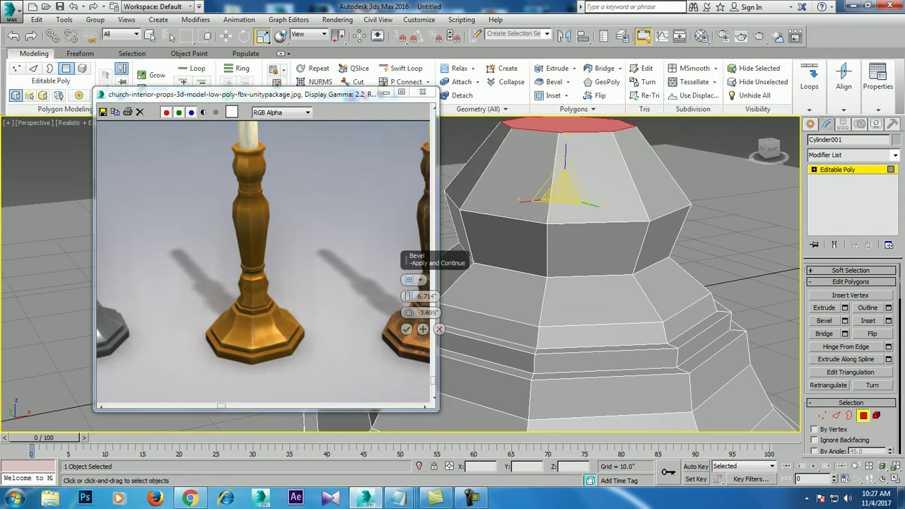
left_click(407, 329)
scroll(619, 275, "down", 5)
scroll(618, 276, "up", 4)
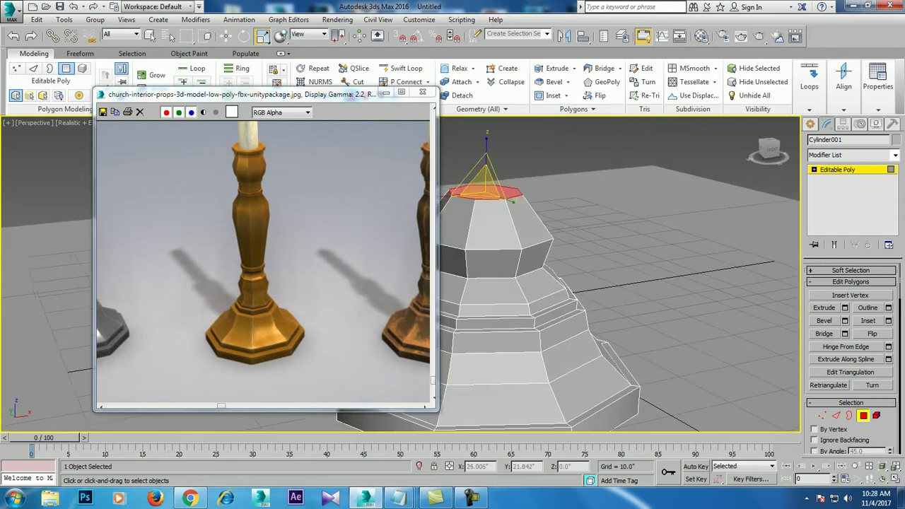
scroll(619, 275, "down", 2)
scroll(618, 276, "up", 1)
scroll(619, 276, "up", 2)
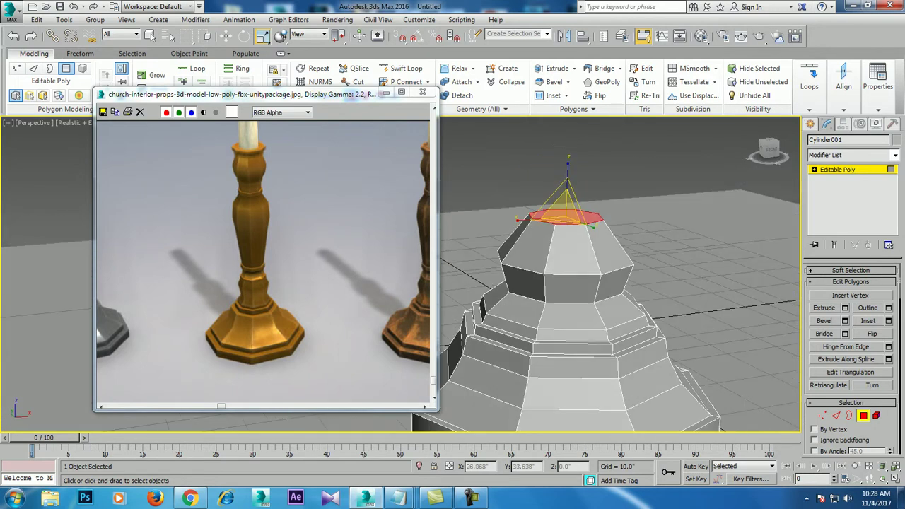
scroll(619, 275, "up", 1)
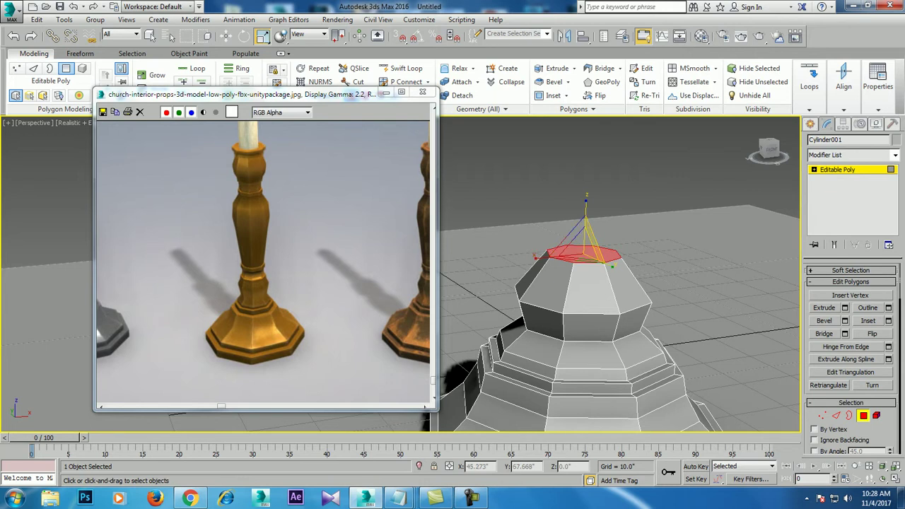
Step: Inset the base's top face again
key("w")
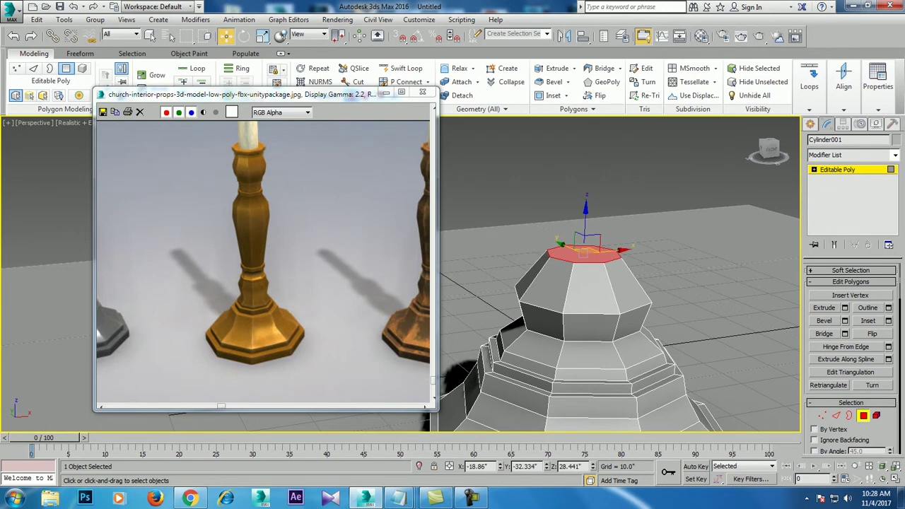
scroll(619, 276, "up", 5)
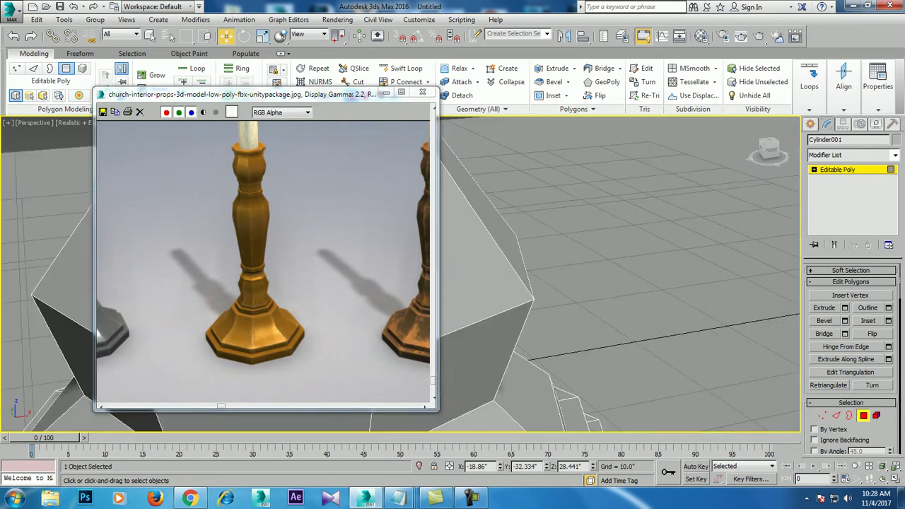
scroll(594, 269, "down", 5)
scroll(594, 269, "up", 2)
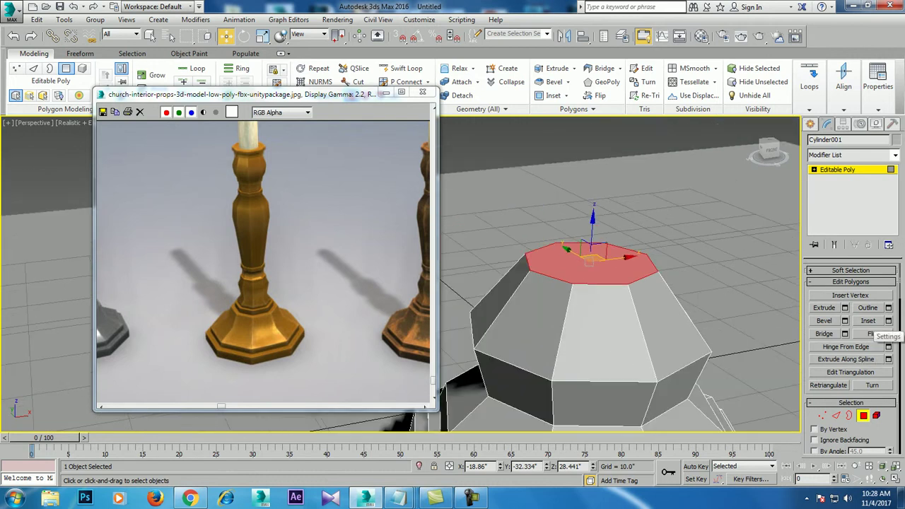
left_click(889, 321)
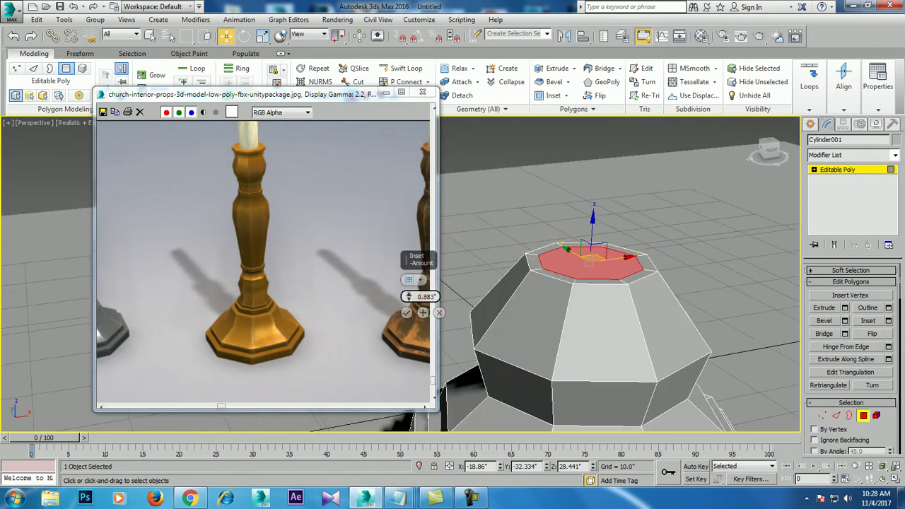
left_click_drag(408, 297, 408, 283)
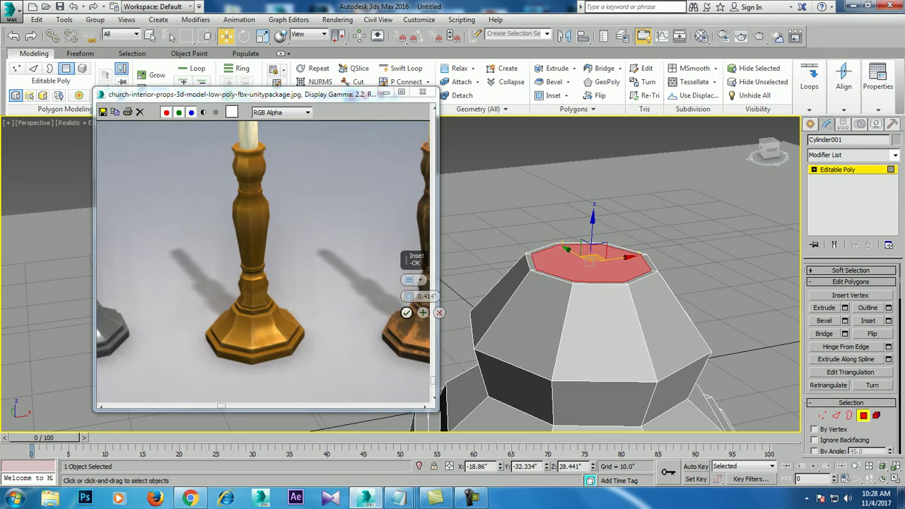
left_click(407, 312)
middle_click_drag(636, 318, 619, 322)
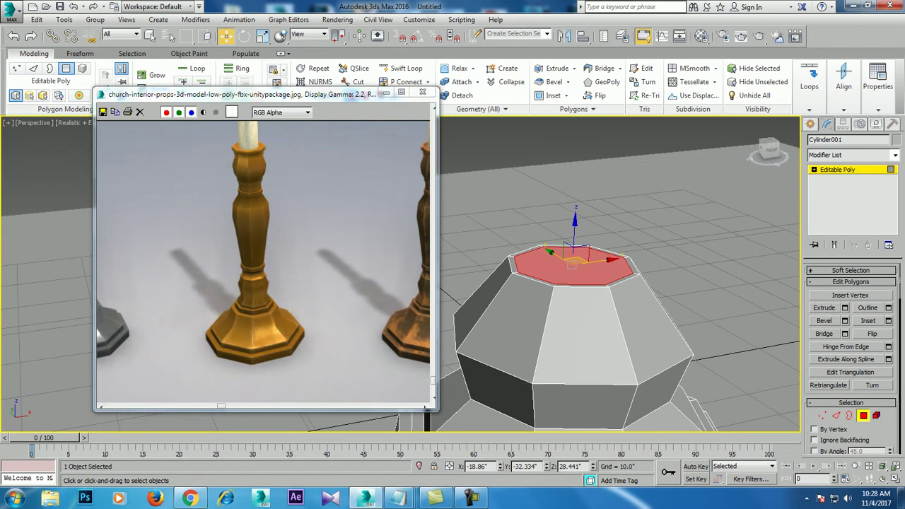
Step: Bevel the top face into a short flat step, redoing it after an undo
left_click(845, 321)
mouse_move(408, 296)
left_mouse_down()
mouse_move(408, 286)
mouse_move(408, 322)
left_mouse_up()
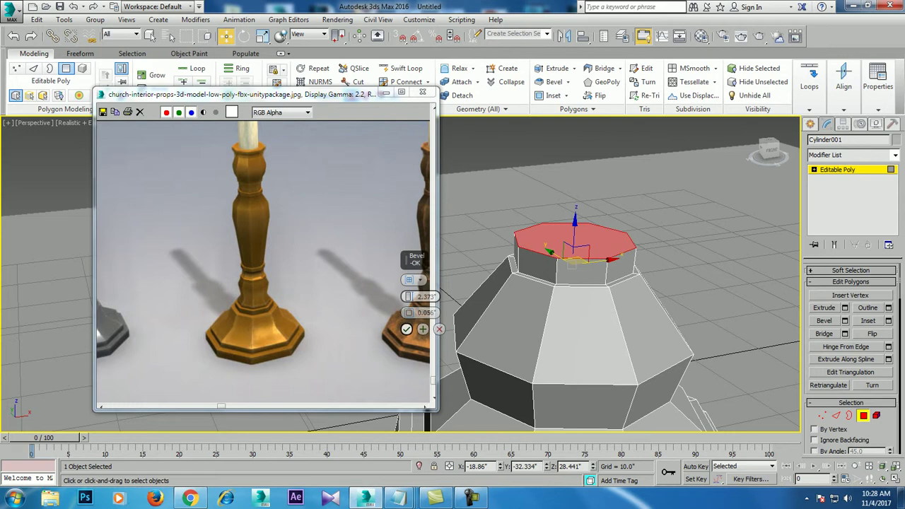
left_click(407, 329)
key("ctrl+z")
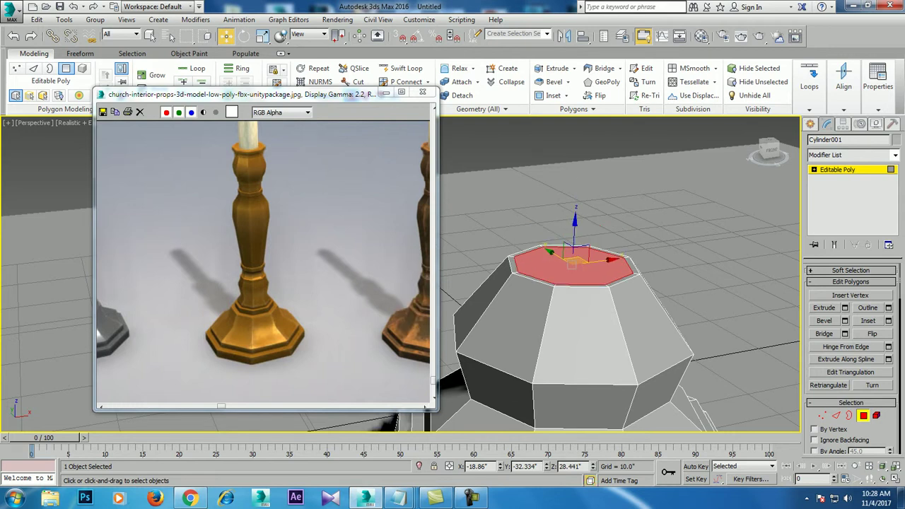
left_click(845, 321)
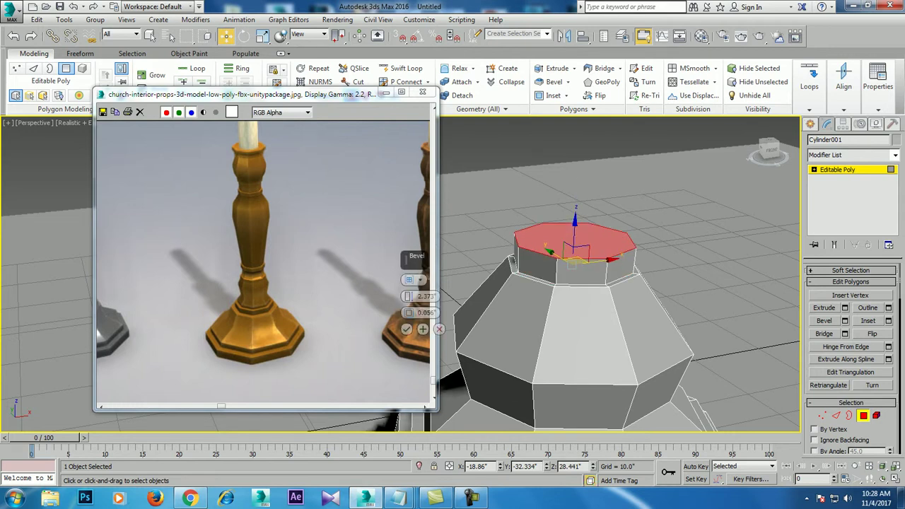
left_click(406, 329)
middle_click_drag(616, 297, 616, 276, "alt")
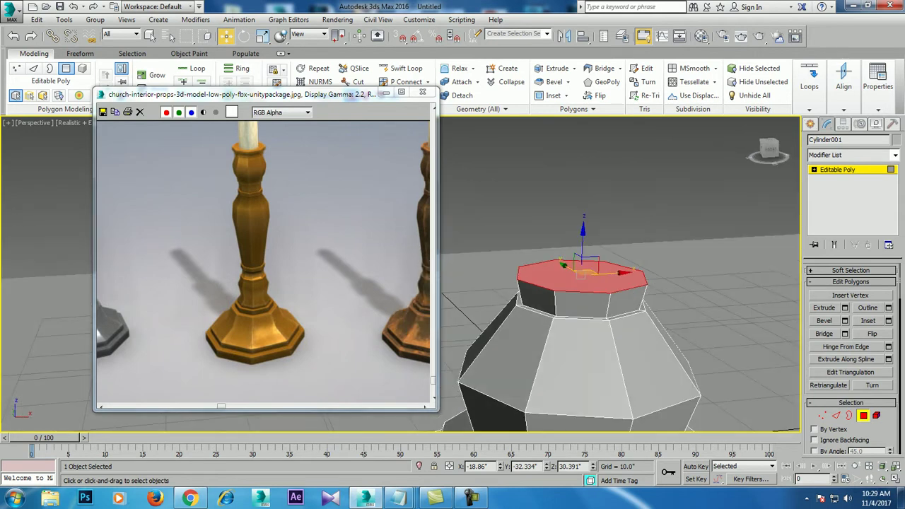
Step: Try a tall, inward-tapered column bevel on the top face, then cancel it
left_click(844, 321)
mouse_move(408, 297)
left_mouse_down()
mouse_move(408, 283)
mouse_move(408, 315)
left_mouse_up()
scroll(408, 312, "down", 3)
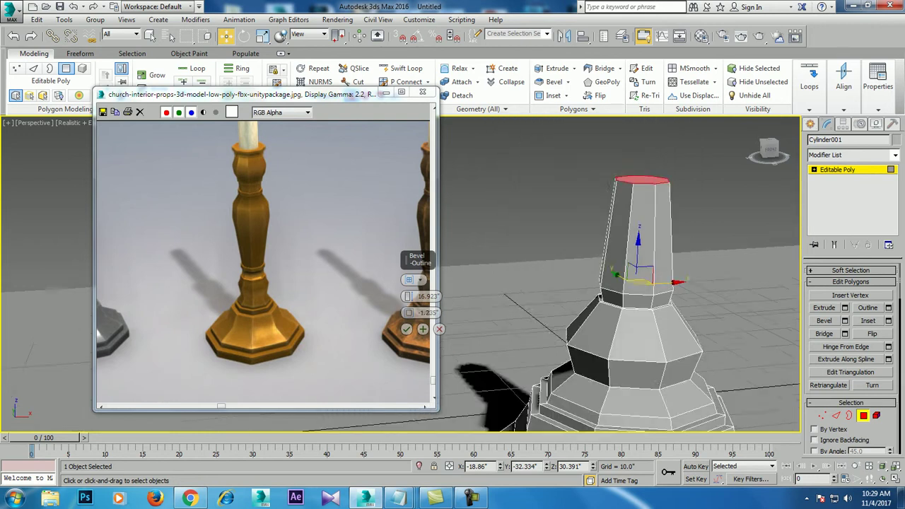
scroll(636, 309, "down", 2)
scroll(636, 309, "down", 2)
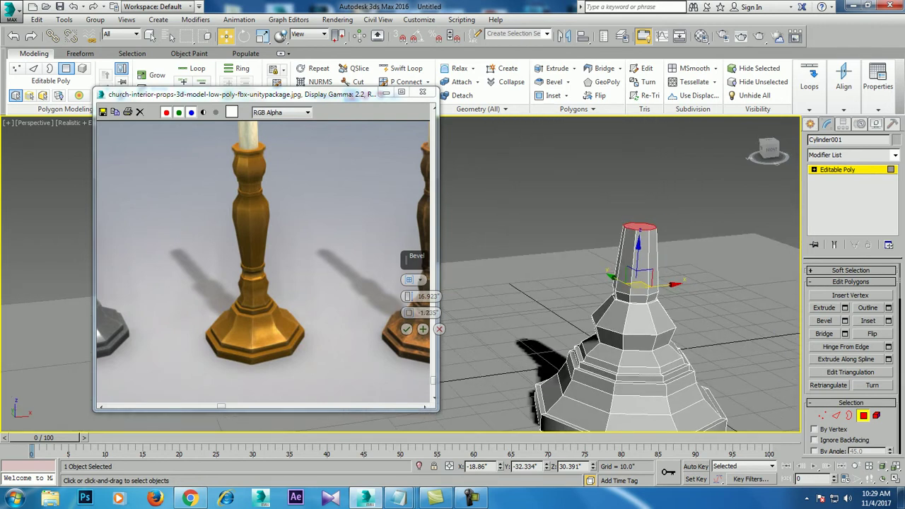
mouse_move(408, 312)
left_mouse_down()
mouse_move(408, 287)
mouse_move(408, 298)
left_mouse_up()
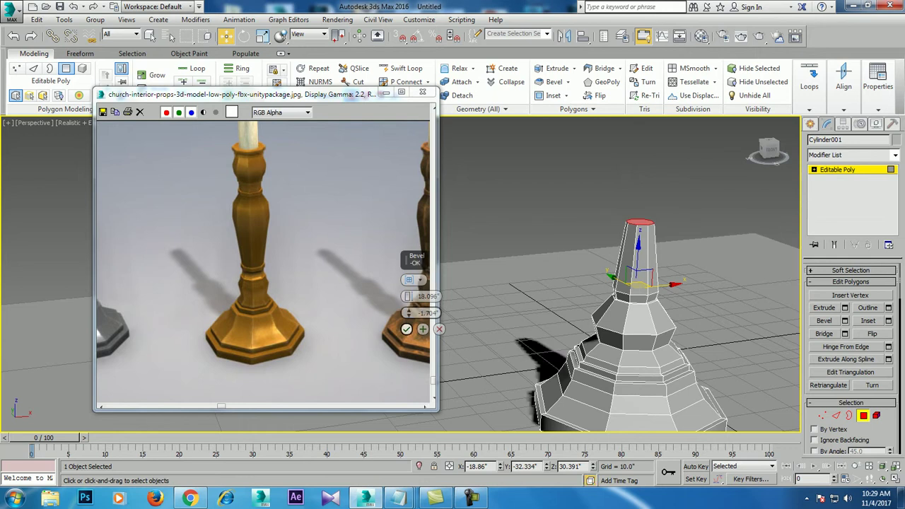
left_click(439, 329)
Step: Bevel the top face into a short raised step, abandoning an extrude attempt
scroll(640, 286, "up", 3)
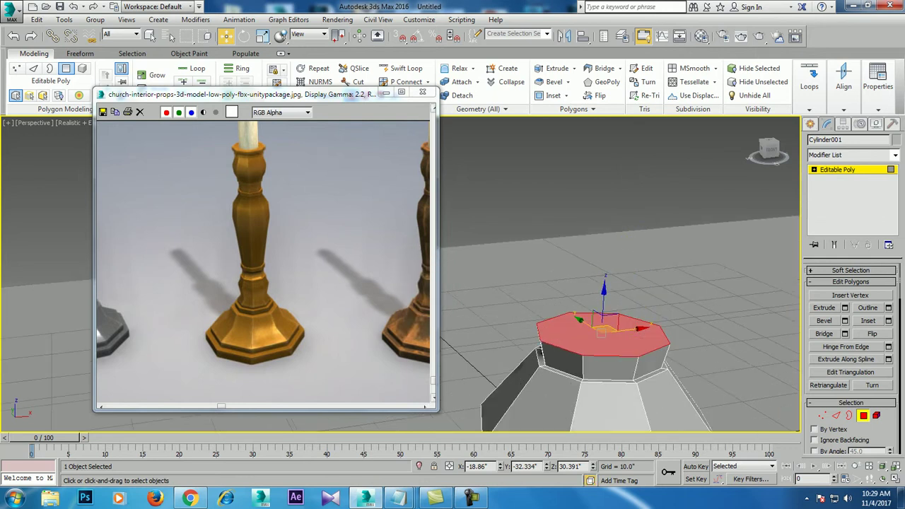
scroll(640, 286, "up", 2)
left_click(844, 308)
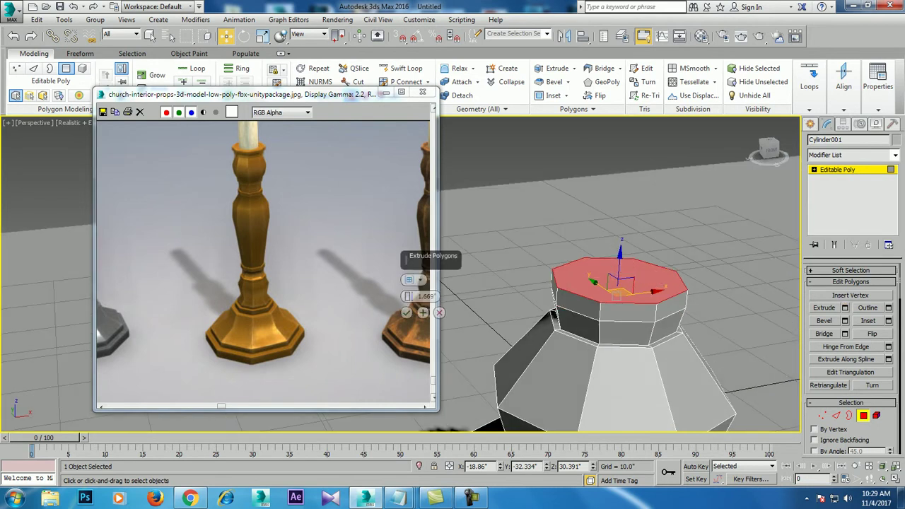
left_click(439, 312)
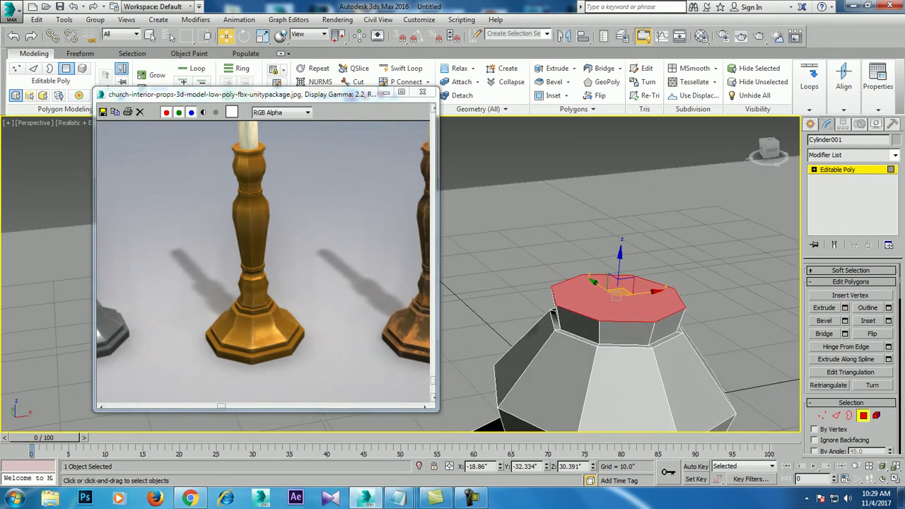
left_click(844, 321)
left_click_drag(408, 297, 408, 315)
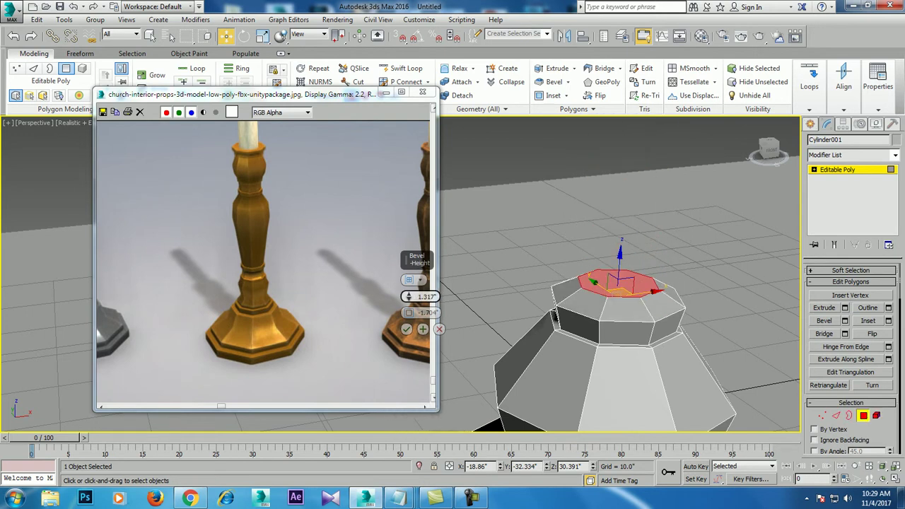
left_click(406, 329)
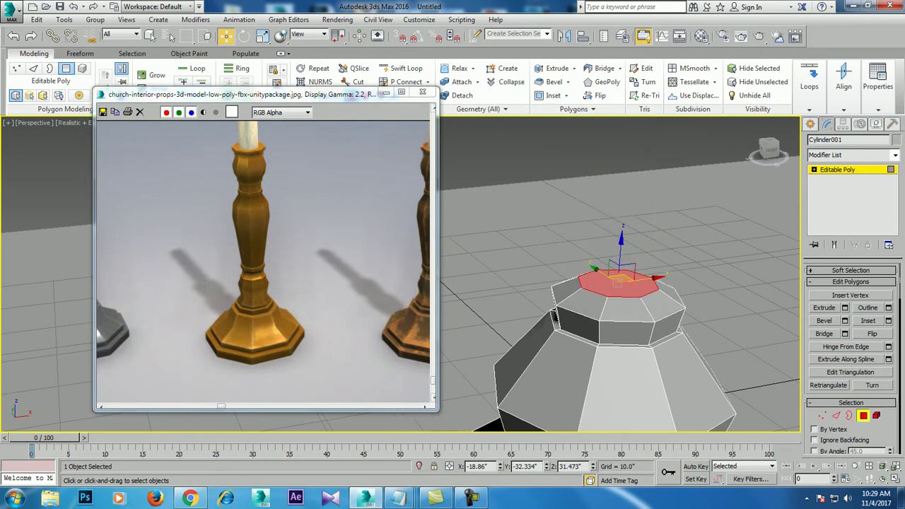
Step: Bevel the top face up 40.978 with a 1.465 outline into a tall flared shaft
left_click(845, 320)
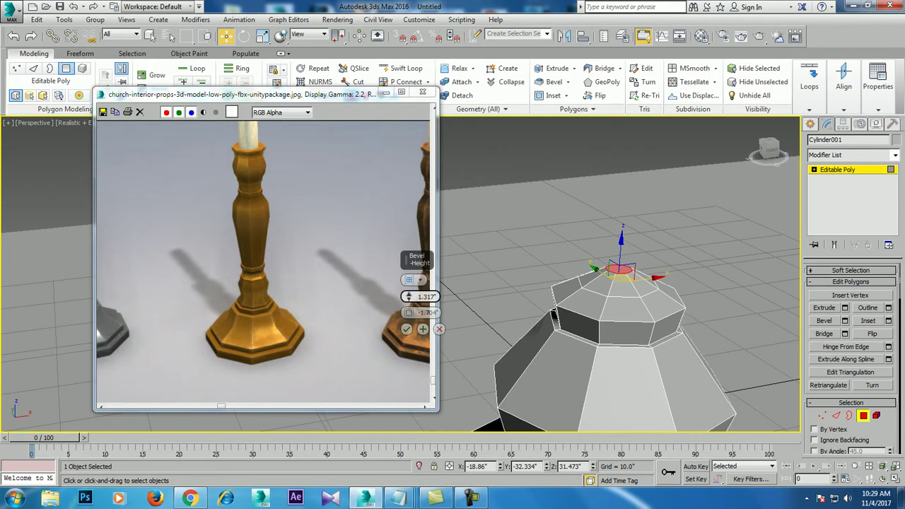
left_click_drag(408, 297, 408, 269)
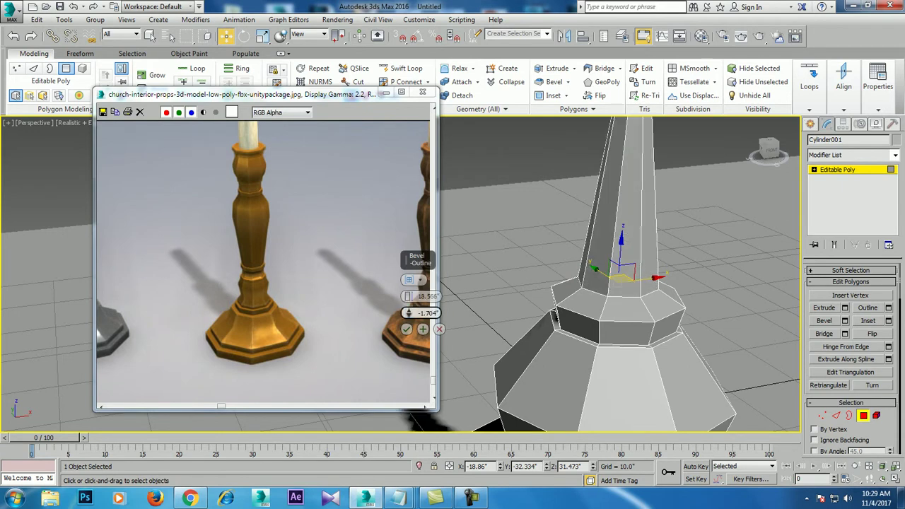
left_click_drag(408, 312, 409, 283)
scroll(615, 283, "down", 3)
scroll(565, 297, "up", 1)
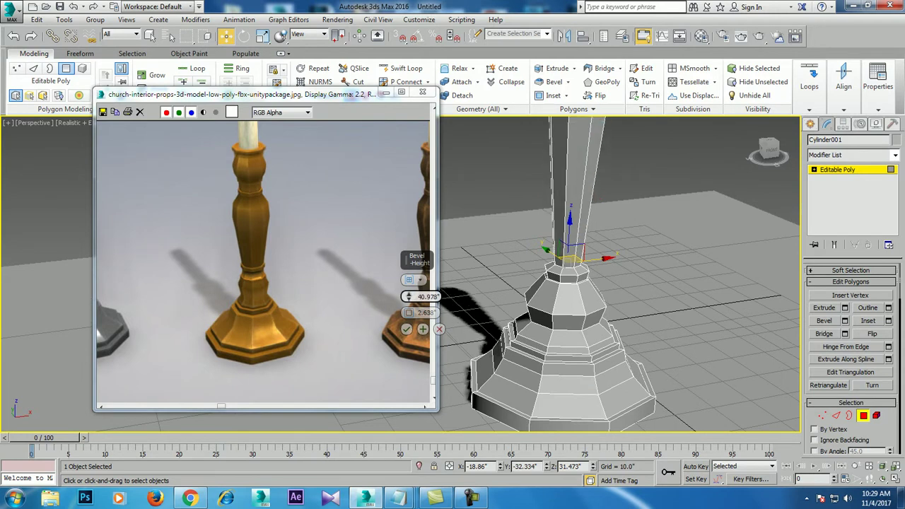
scroll(594, 283, "down", 3)
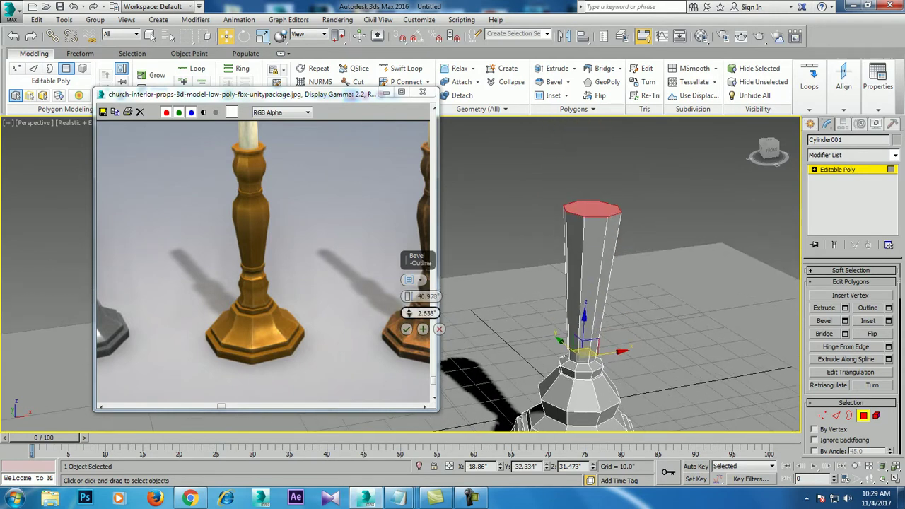
left_click_drag(408, 313, 408, 320)
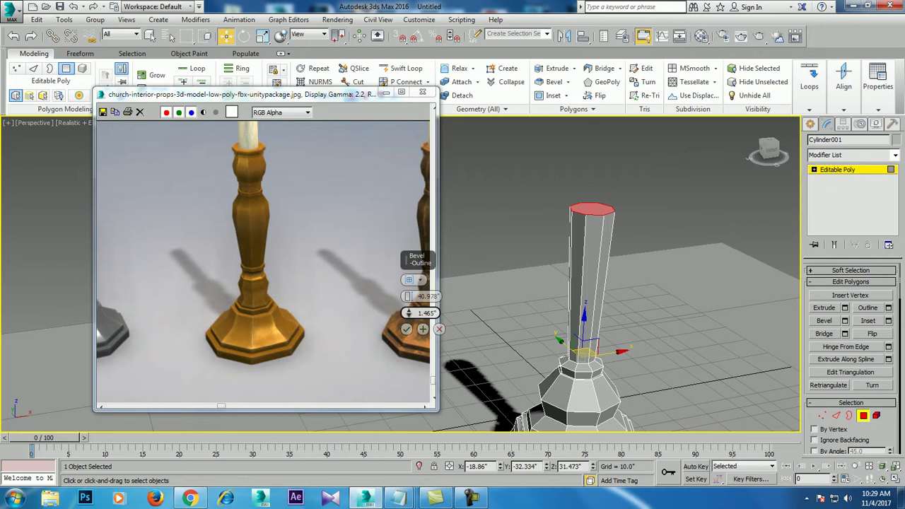
left_click(407, 328)
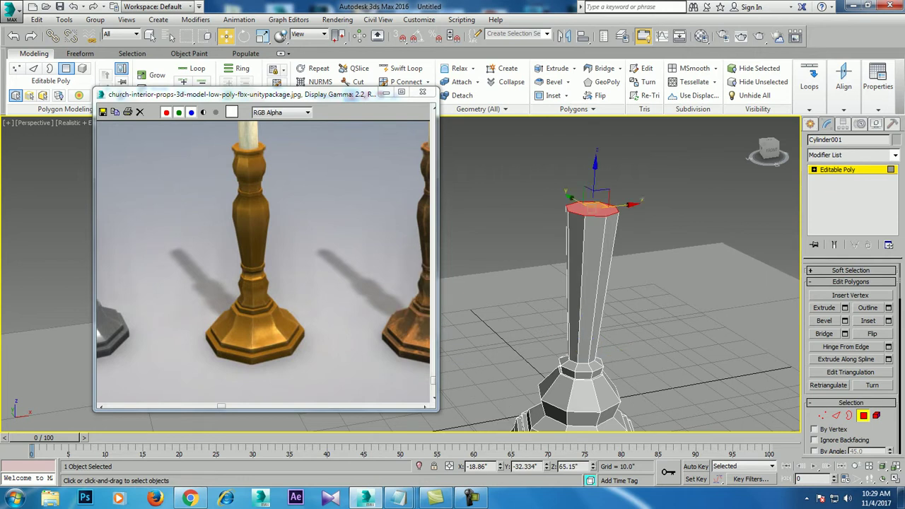
key("alt+w")
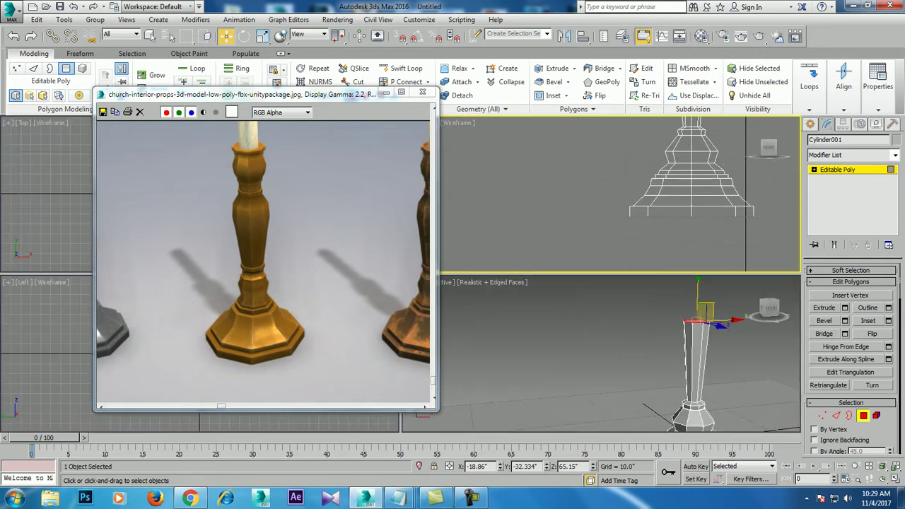
key("alt+w")
scroll(647, 169, "down", 1)
Step: Add a new edge loop across the candlestick shaft
scroll(647, 170, "down", 2)
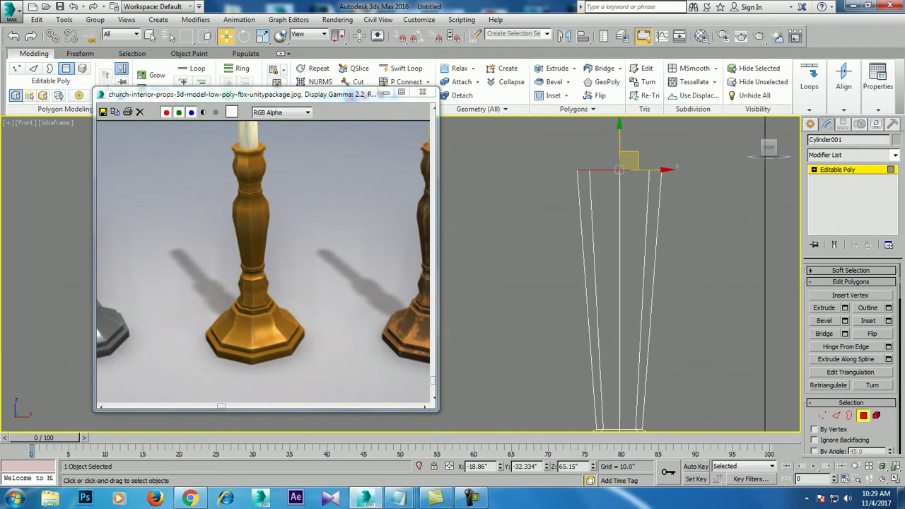
scroll(647, 170, "down", 2)
scroll(647, 169, "down", 1)
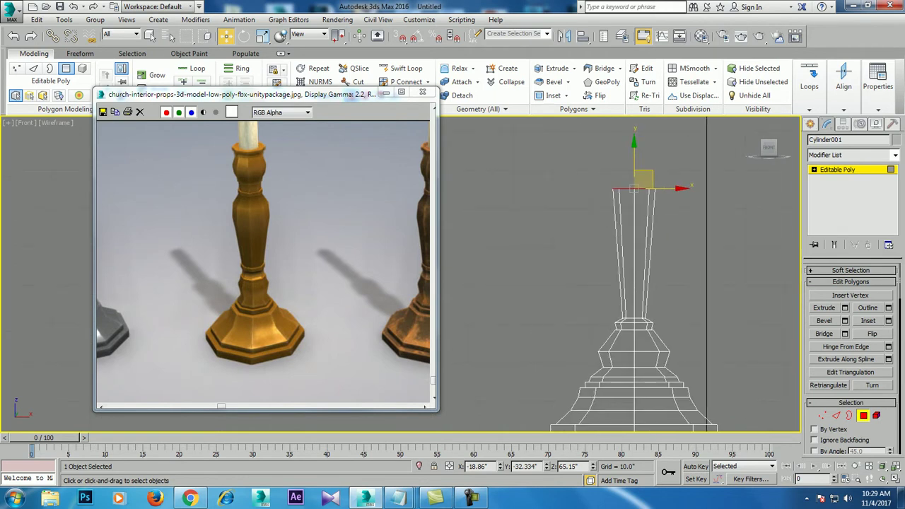
left_click(401, 68)
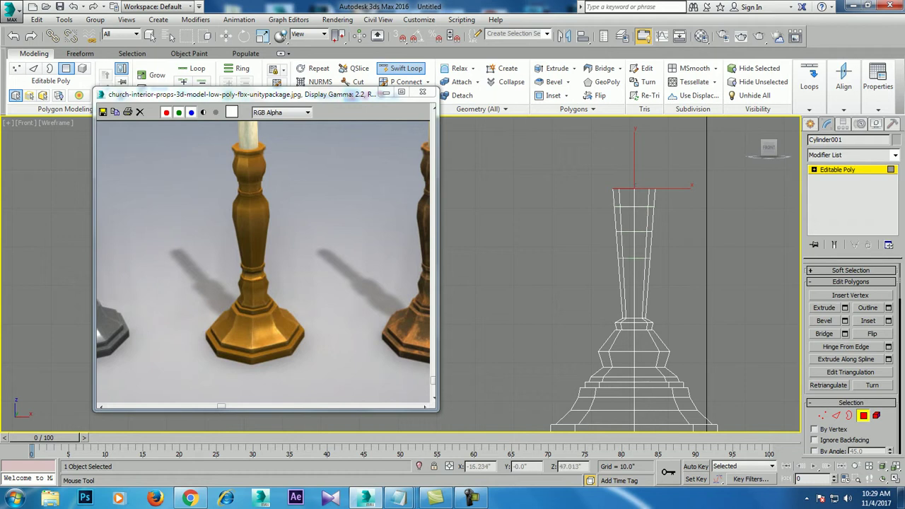
left_click(634, 268)
Step: Select a vertex ring on the stem and raise it to reshape the upper neck
key("1")
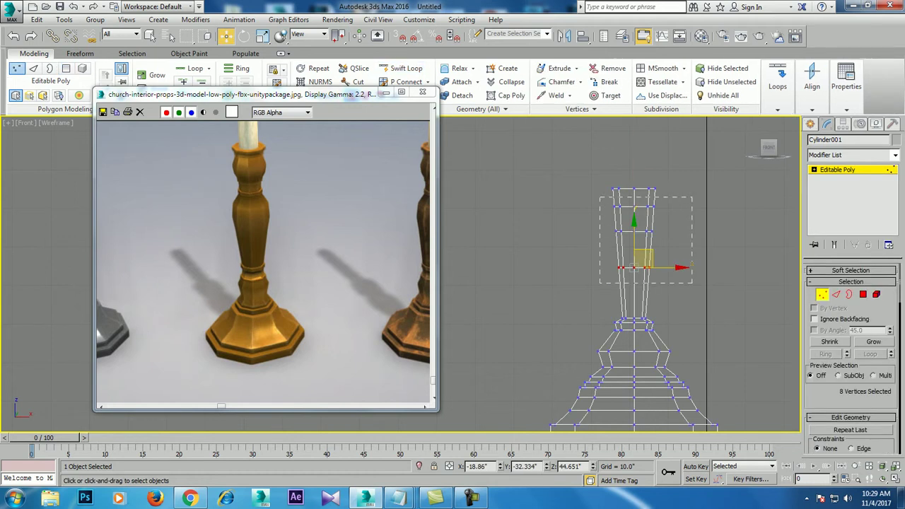
key("r")
left_click_drag(601, 192, 668, 240, "ctrl")
mouse_move(601, 220)
left_mouse_down()
mouse_move(668, 242)
mouse_move(648, 221)
mouse_move(675, 218)
left_mouse_up()
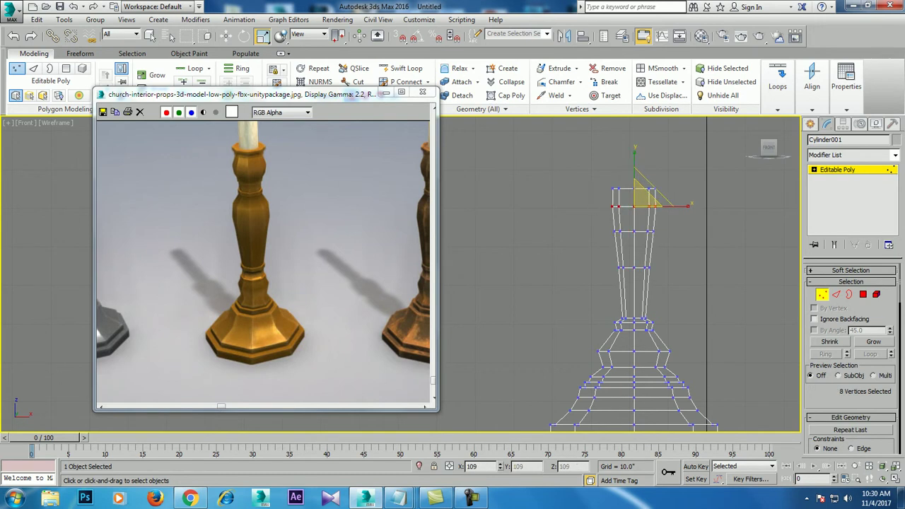
mouse_move(602, 220)
left_mouse_down()
mouse_move(668, 240)
mouse_move(693, 267)
mouse_move(647, 241)
left_mouse_up()
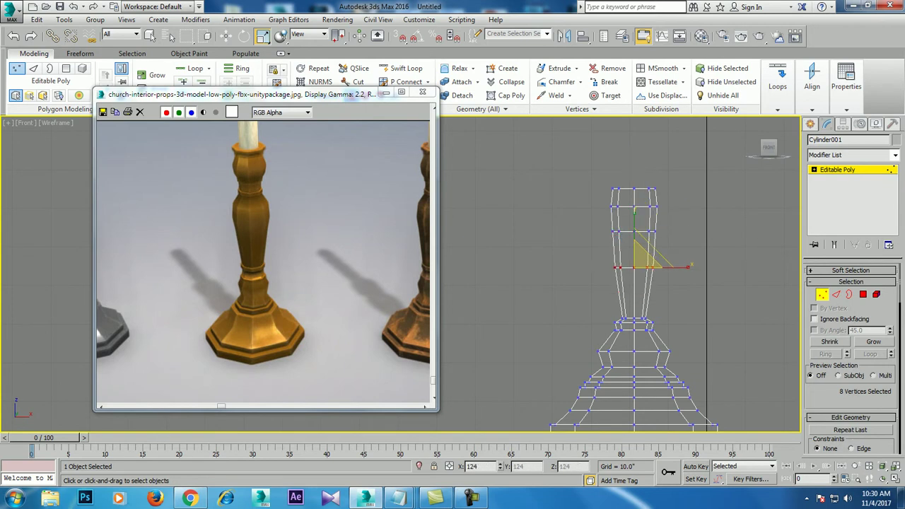
left_click_drag(602, 221, 668, 241)
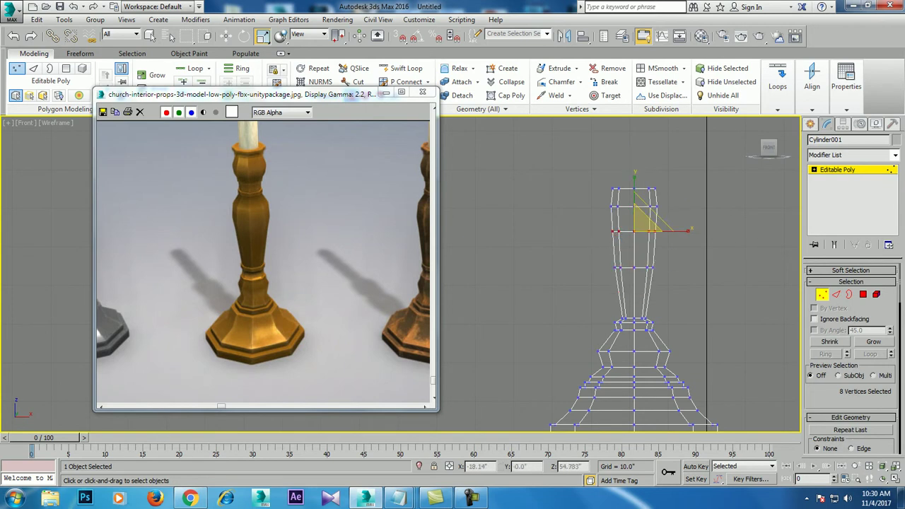
key("alt+w")
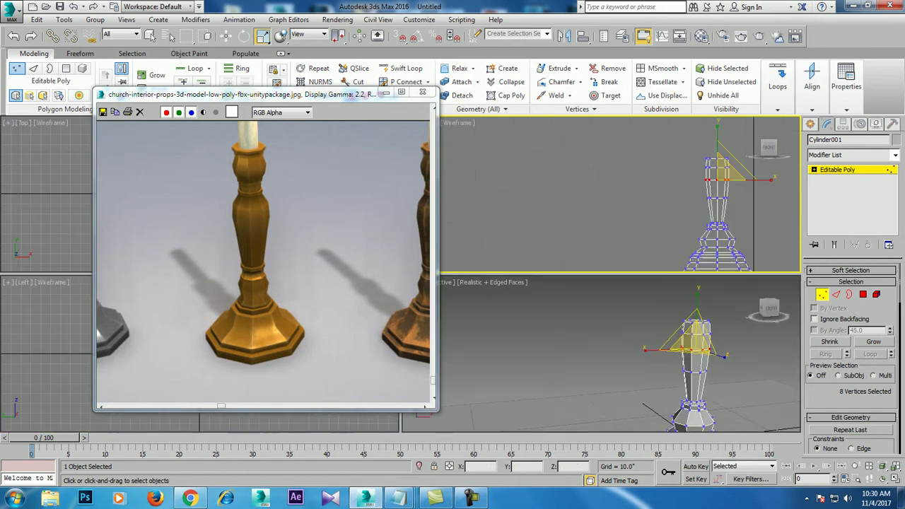
key("alt+w")
Step: Bevel the column's top face up about 9.5 units with a slight negative outline
key("4")
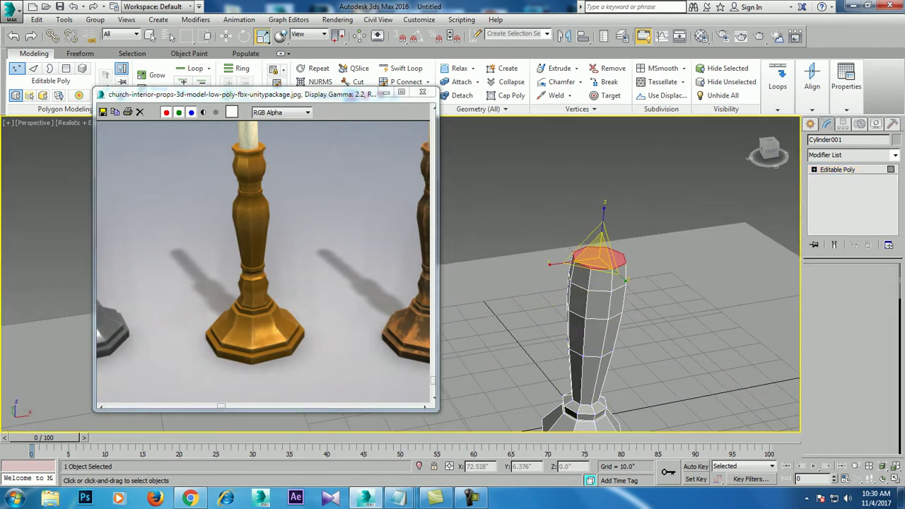
key("w")
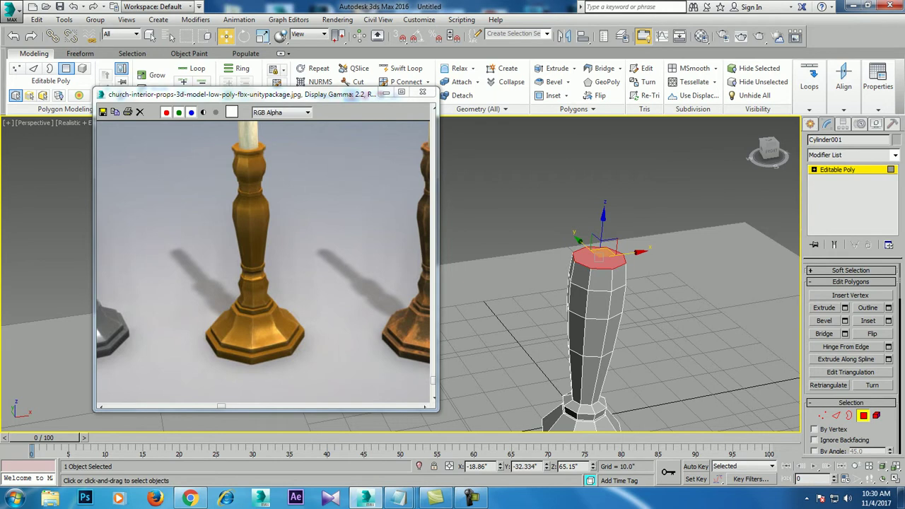
left_click(845, 320)
mouse_move(409, 297)
left_mouse_down()
mouse_move(409, 287)
mouse_move(408, 320)
mouse_move(409, 302)
left_mouse_up()
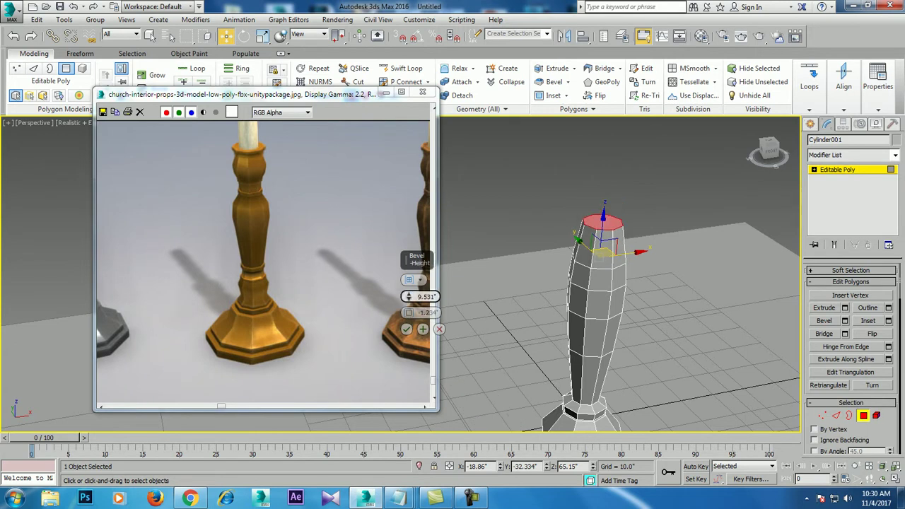
left_click(407, 329)
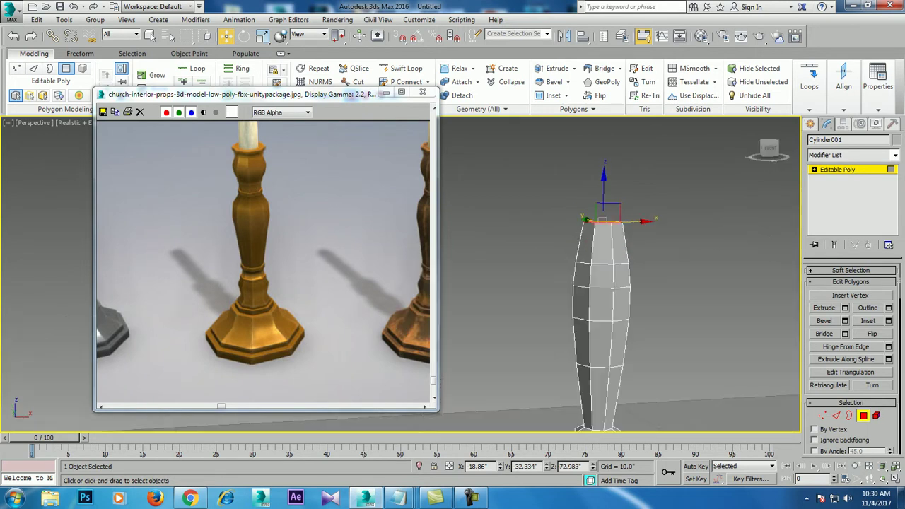
scroll(601, 283, "down", 3)
mouse_move(601, 282)
middle_mouse_down("alt")
mouse_move(616, 269)
mouse_move(619, 318)
middle_mouse_up("alt")
scroll(509, 318, "up", 5)
scroll(619, 276, "down", 3)
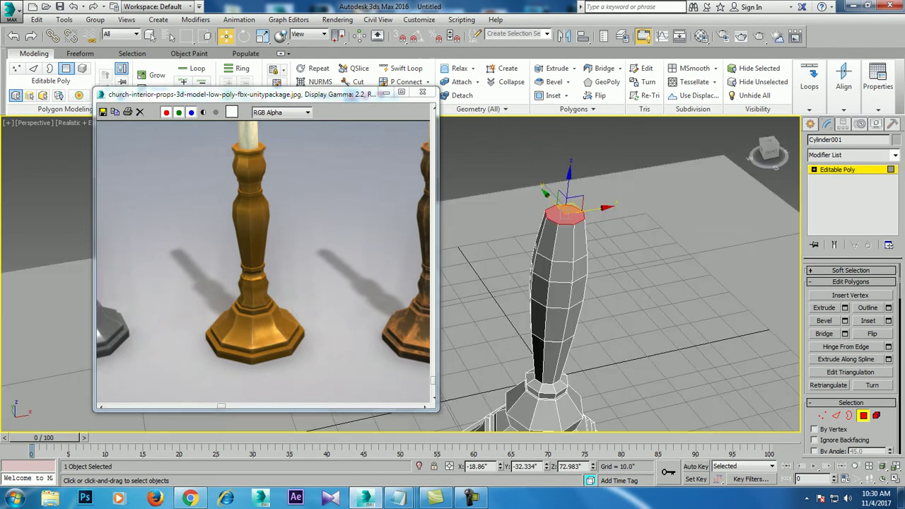
scroll(584, 261, "up", 3)
scroll(584, 262, "up", 3)
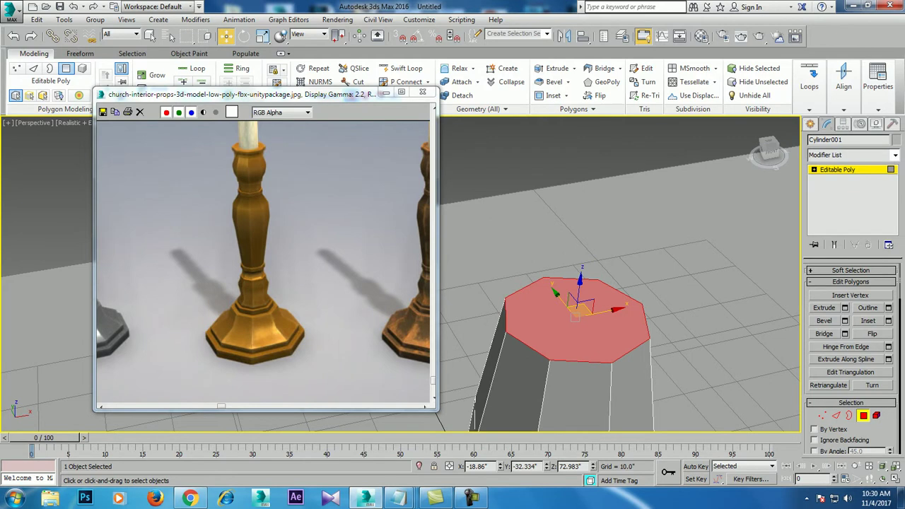
Step: Extrude the stem's top face by a small amount
key("shift+e")
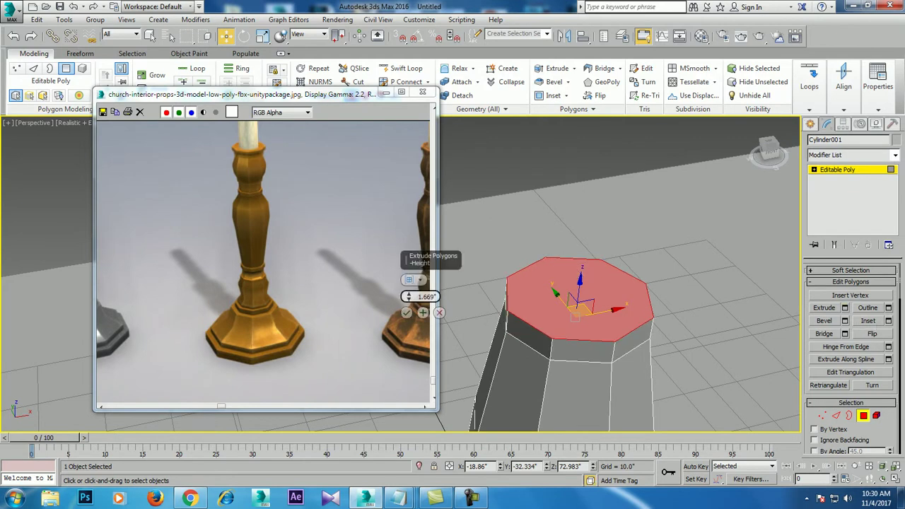
left_click_drag(408, 296, 408, 295)
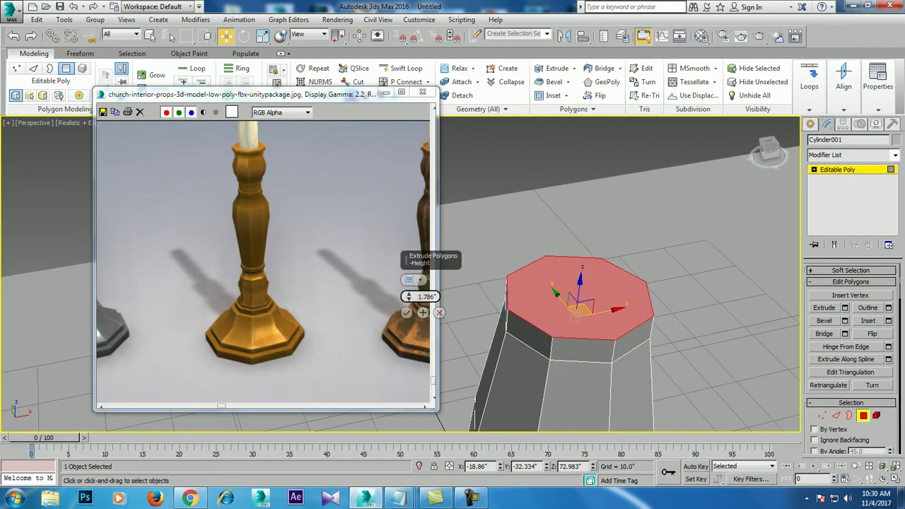
left_click(407, 312)
key("alt+w")
scroll(663, 185, "up", 5)
scroll(663, 186, "down", 2)
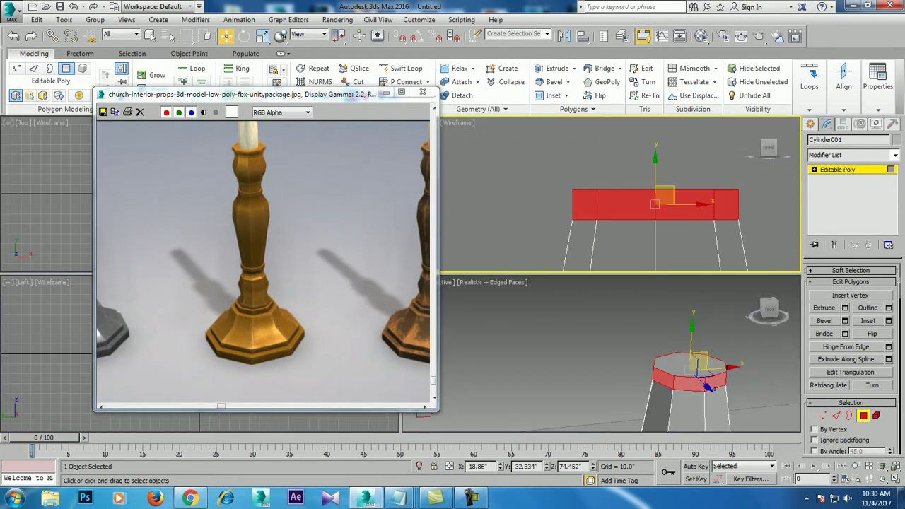
key("alt+w")
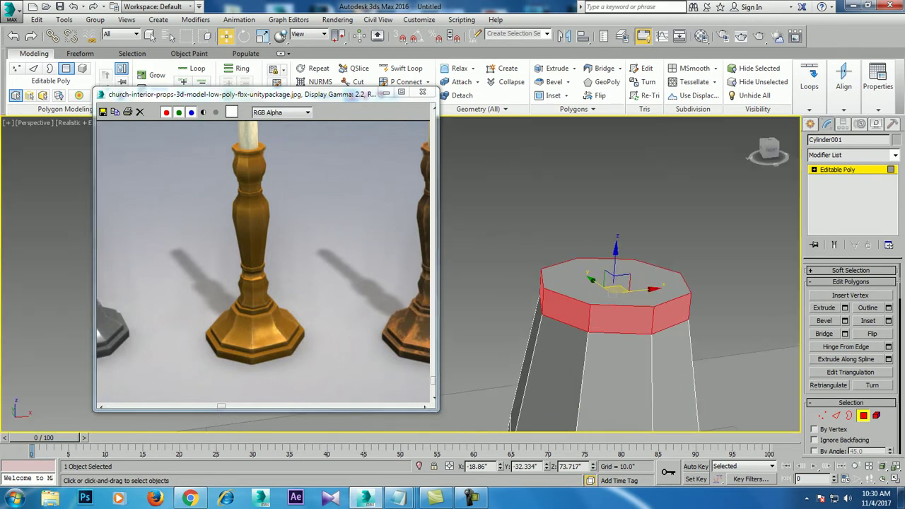
Step: Extrude the side faces By Polygon about 0.97 to form a collar ring
key("shift+e")
left_click(409, 280)
left_click(414, 309)
left_click_drag(409, 296, 409, 304)
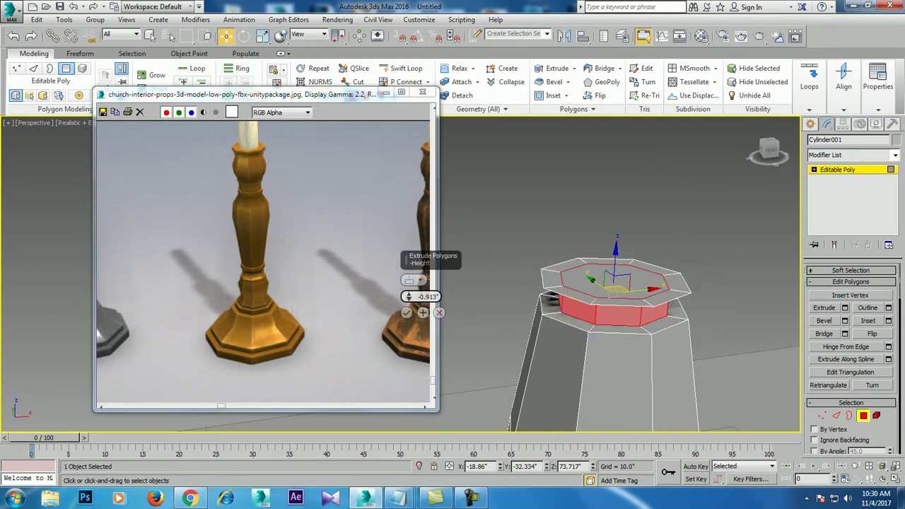
left_click(407, 312)
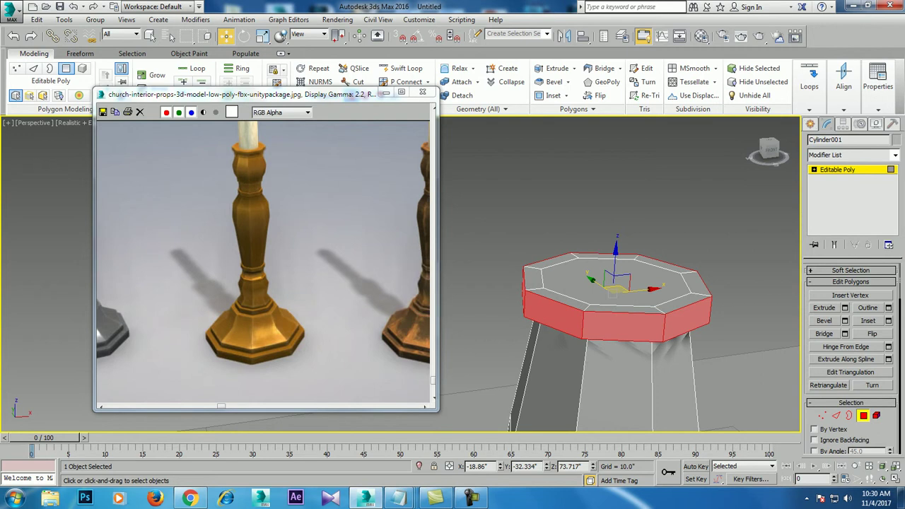
Step: Select the stem's top face and extrude it upward about 6.011
left_click(614, 283)
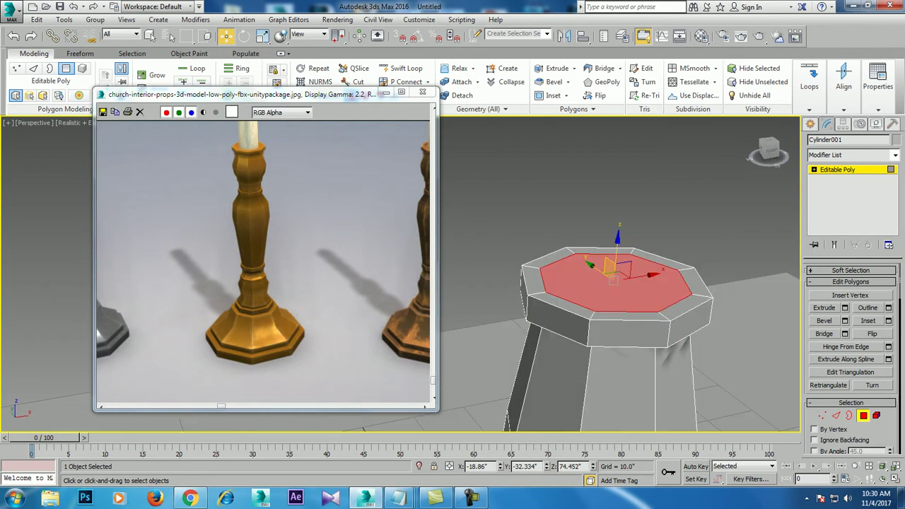
left_click(846, 308)
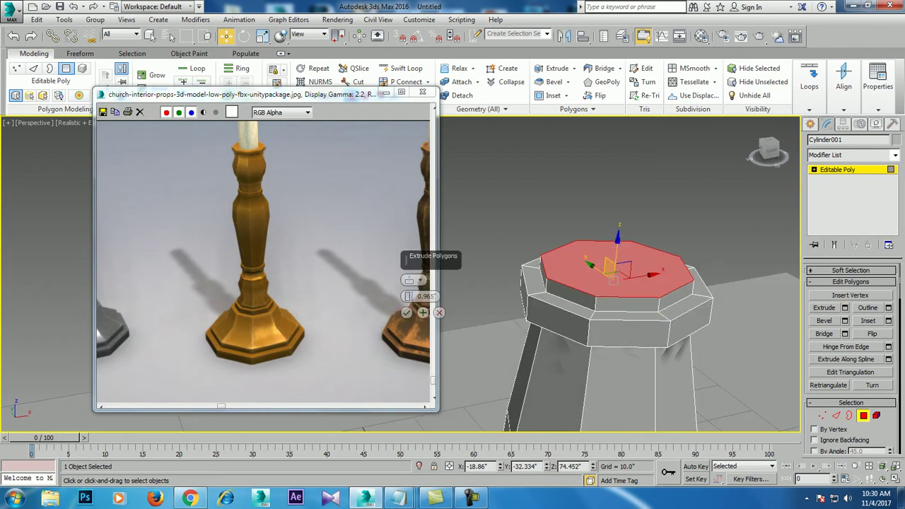
left_click_drag(409, 296, 409, 280)
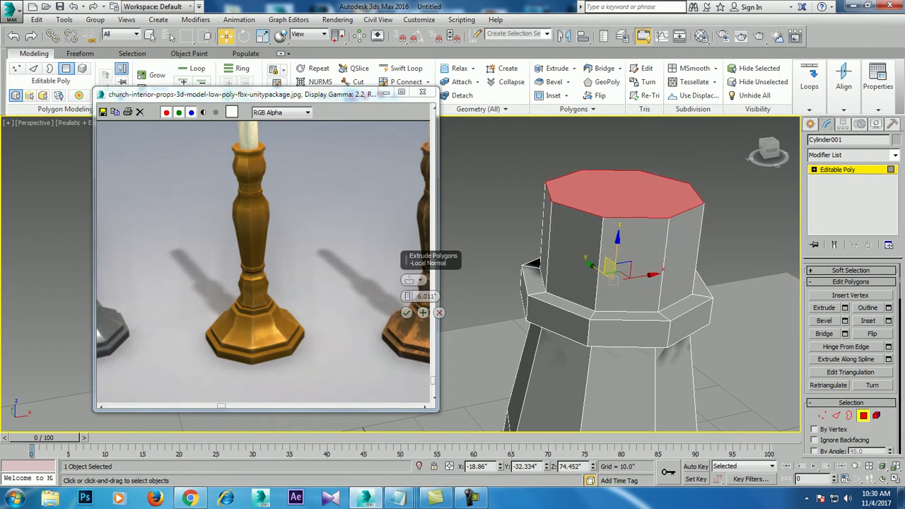
Step: Bevel the top face into a flaring cup with height 11.878 and outline 2.521
left_click(407, 313)
scroll(622, 283, "down", 5)
middle_click_drag(538, 298, 519, 297, "alt")
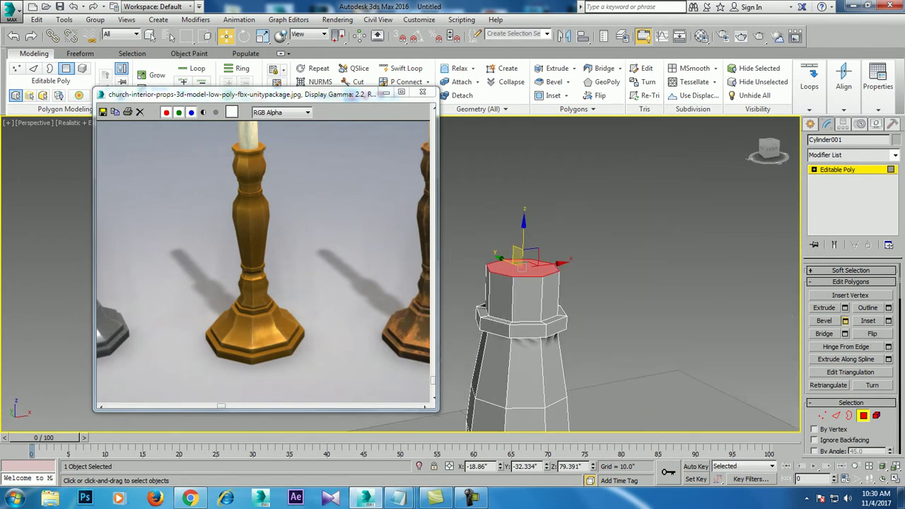
left_click(844, 321)
left_click_drag(408, 296, 408, 294)
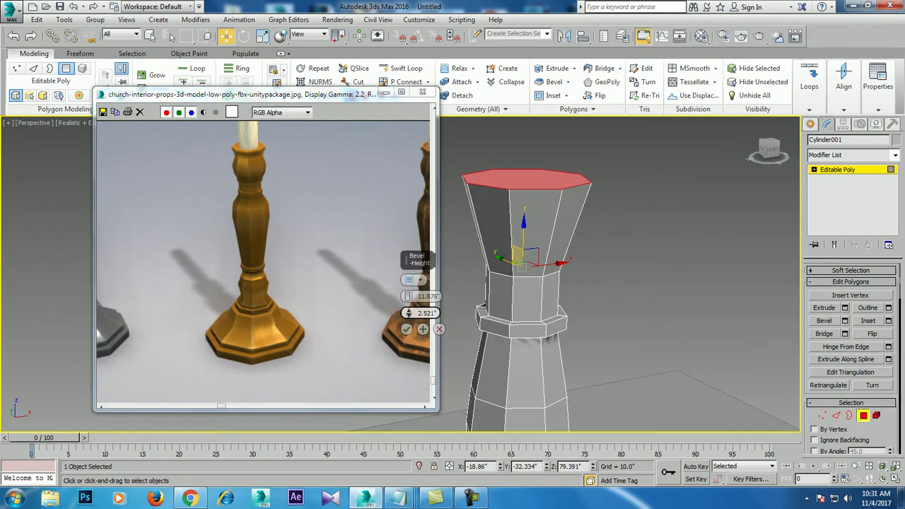
left_click(407, 329)
Step: In the maximized Front view, add three horizontal edge loops across the cup with Swift Loop
key("alt+w")
key("alt+w")
key("z")
left_click(401, 68)
left_click(587, 226)
left_click(587, 254)
left_click(609, 292)
Step: Scale the cup's lower vertex loops outward at Vertex level to round the bowl
key("w")
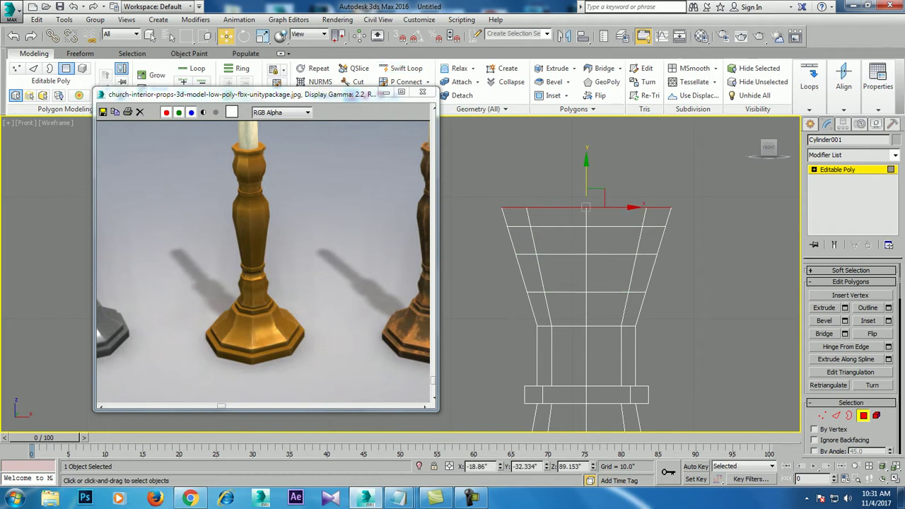
key("1")
key("r")
left_click_drag(623, 244, 648, 254)
left_click_drag(495, 279, 679, 339)
mouse_move(496, 283)
left_mouse_down()
mouse_move(675, 306)
mouse_move(641, 292)
left_mouse_up()
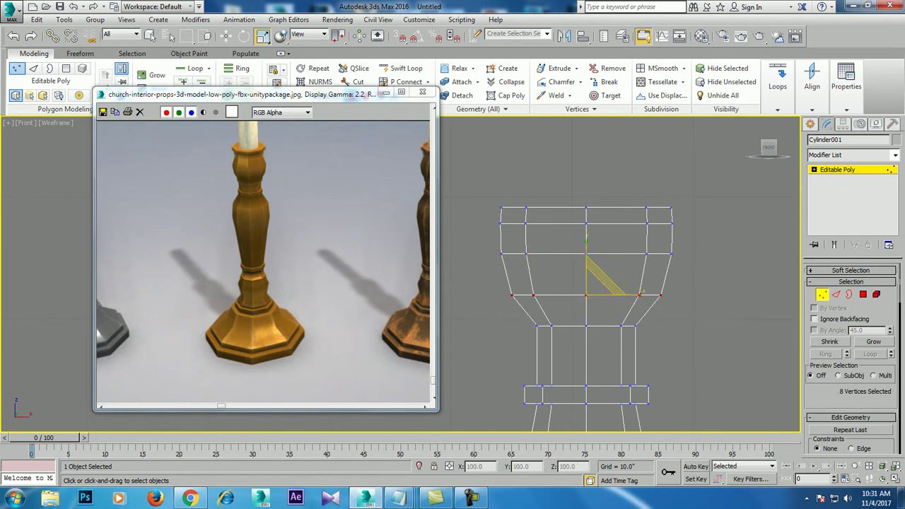
middle_click_drag(587, 282, 596, 321)
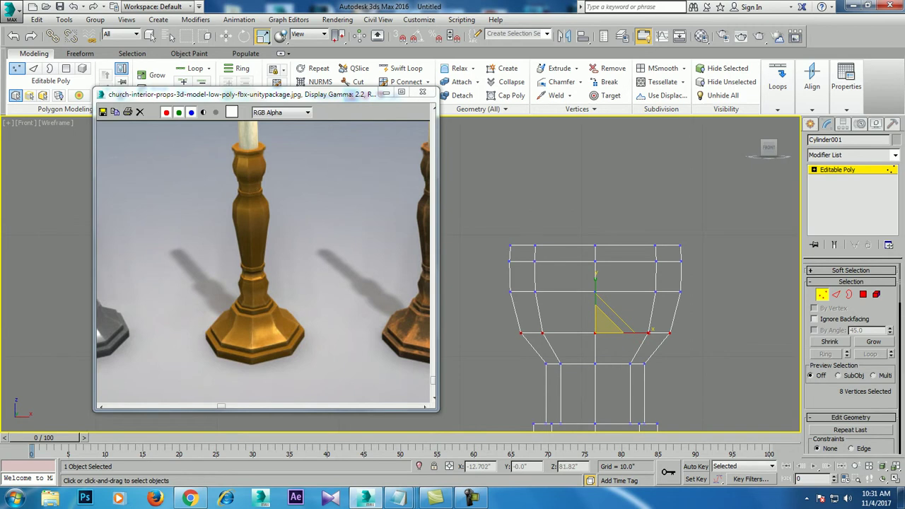
key("p")
middle_click_drag(622, 283, 559, 297, "alt")
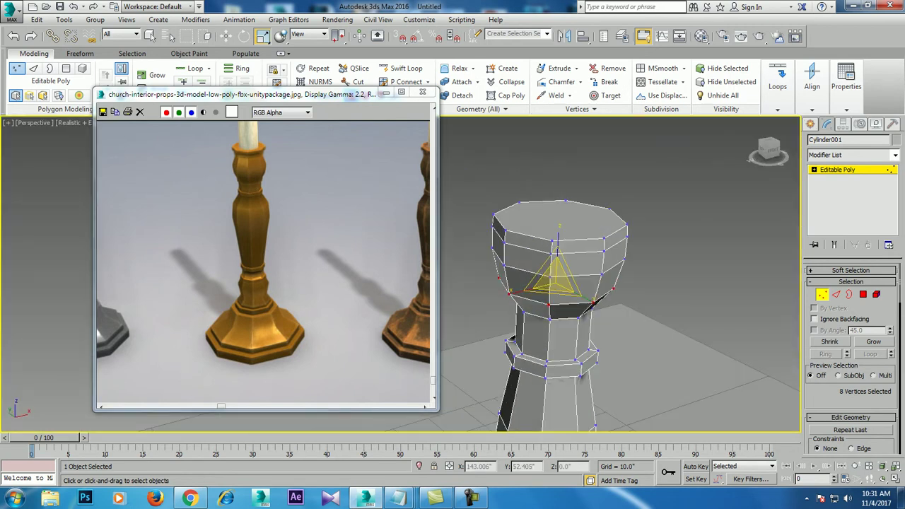
key("4")
key("w")
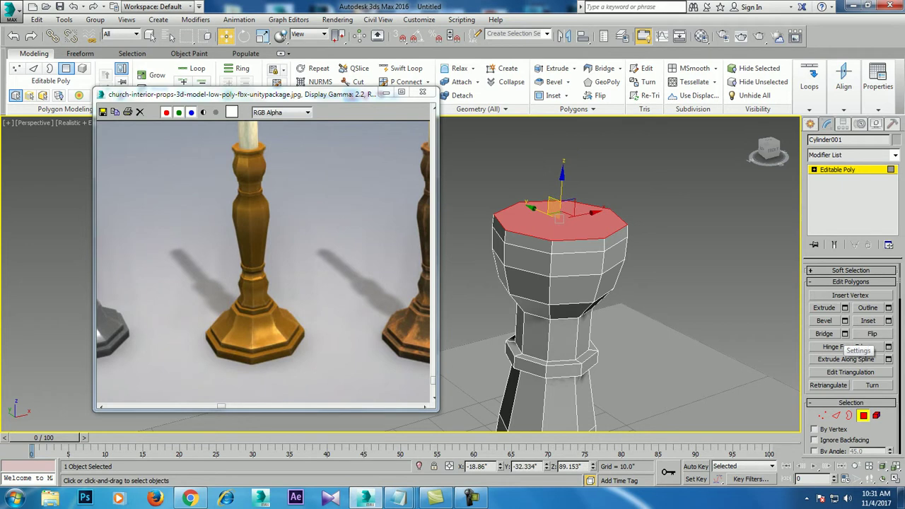
Step: Bevel the cup's top face into a flared rim, height about 4.25, outline 2.521
left_click(845, 320)
mouse_move(409, 297)
left_mouse_down()
mouse_move(409, 283)
mouse_move(409, 326)
left_mouse_up()
left_click(407, 328)
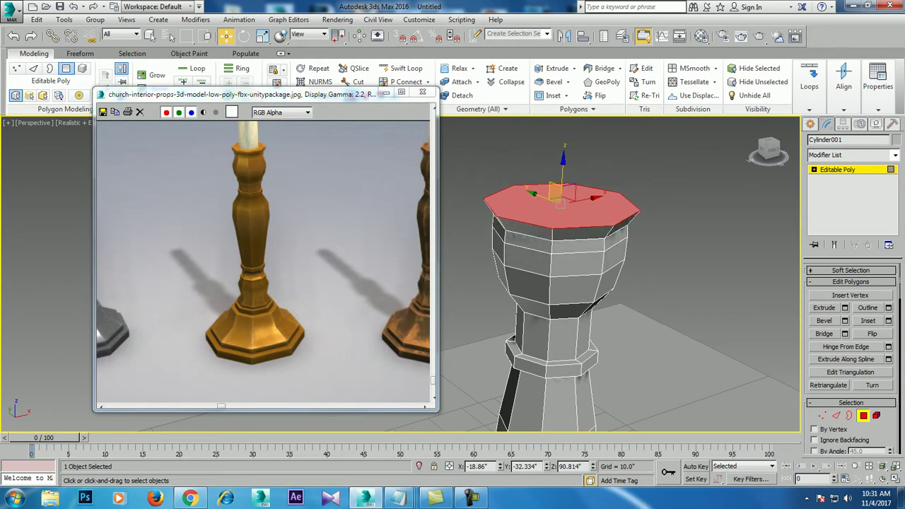
Step: Inset the top face twice, raising the second inset to about 1.7
left_click(889, 321)
left_click_drag(408, 296, 408, 283)
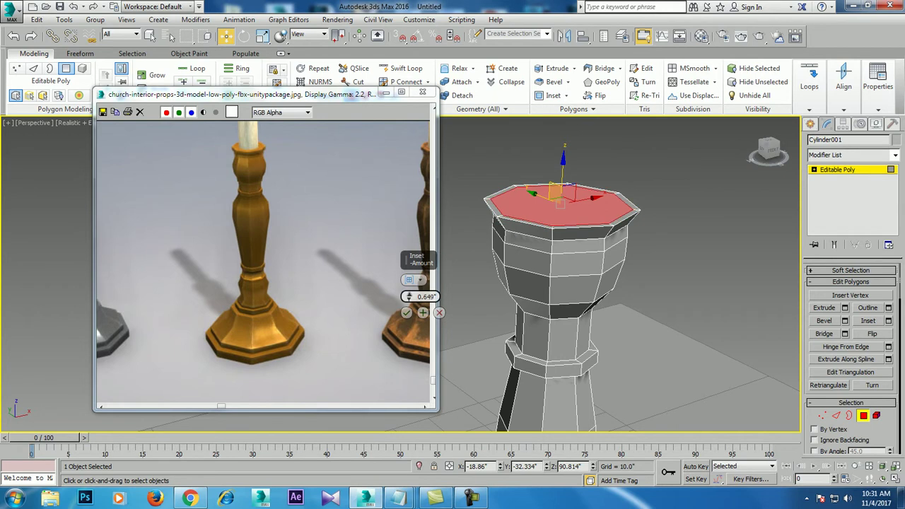
left_click(406, 312)
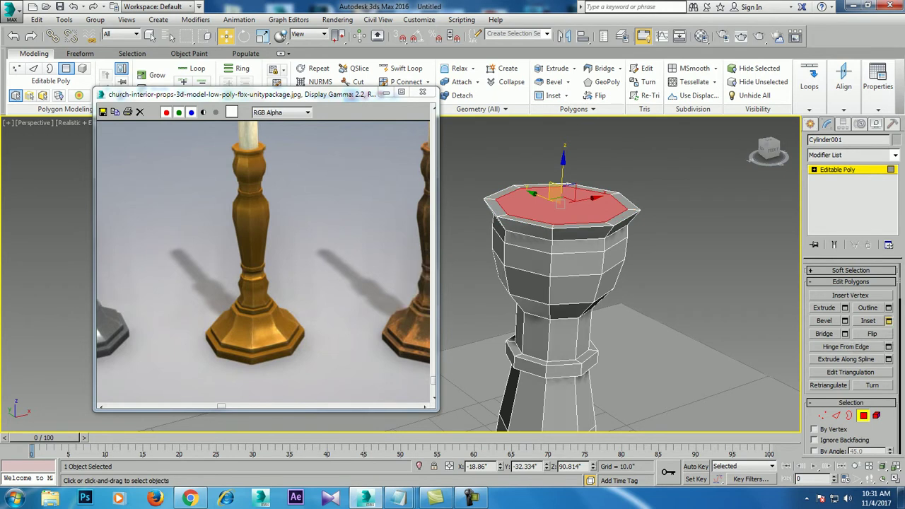
left_click(888, 321)
mouse_move(408, 297)
left_mouse_down()
mouse_move(409, 287)
mouse_move(408, 306)
left_mouse_up()
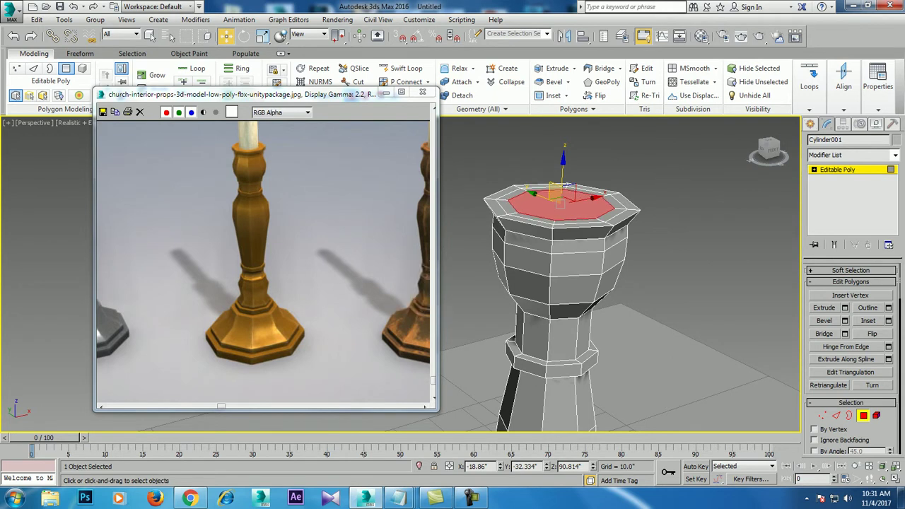
left_click(407, 313)
scroll(633, 299, "down", 3)
scroll(263, 262, "up", 3)
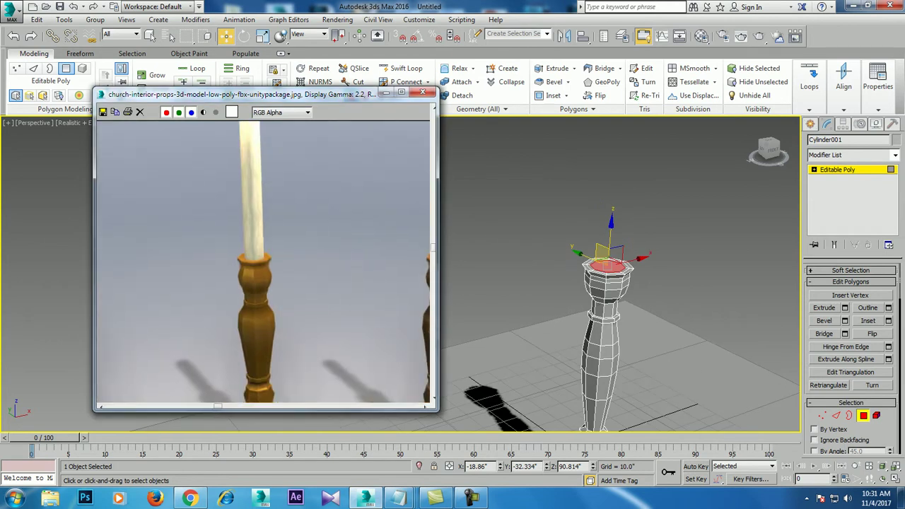
Step: Orbit and zoom around the candlestick to inspect its finished cup
middle_click_drag(263, 233, 270, 336)
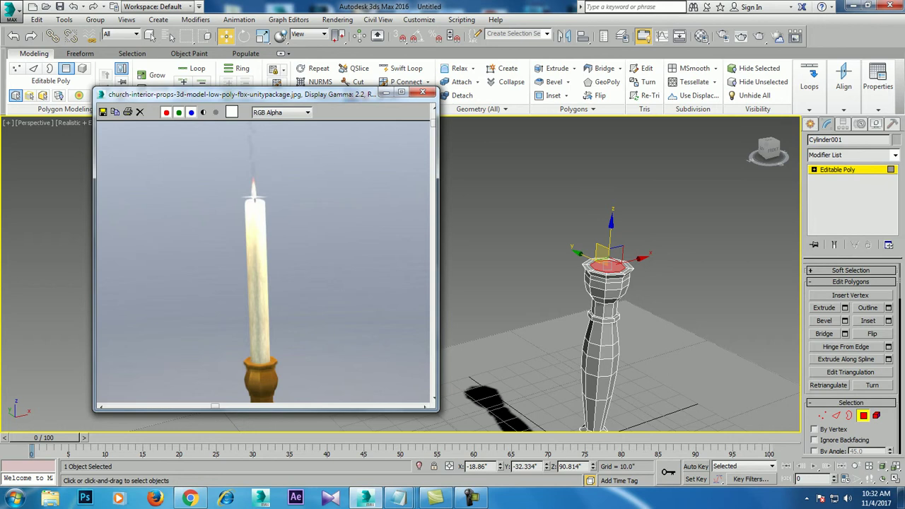
middle_click_drag(608, 283, 538, 262, "alt")
middle_click_drag(608, 282, 633, 296, "alt")
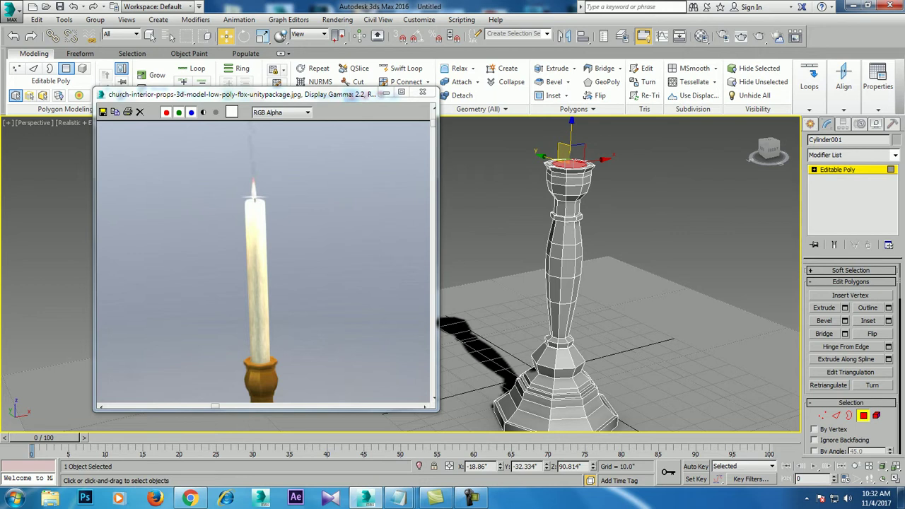
scroll(707, 283, "down", 5)
scroll(707, 283, "up", 2)
scroll(708, 283, "up", 2)
Step: Extrude the cup's top face upward into a tall trial column
left_click(844, 308)
left_click_drag(408, 296, 408, 268)
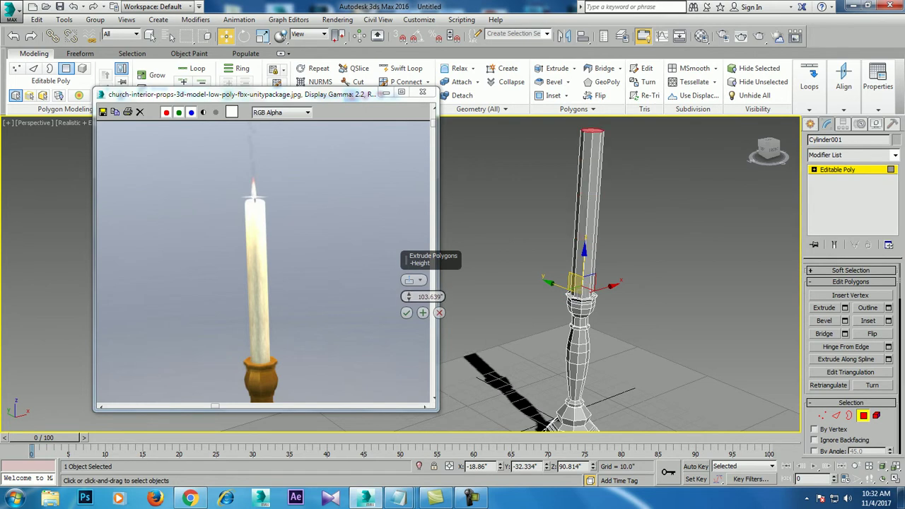
scroll(265, 254, "down", 5)
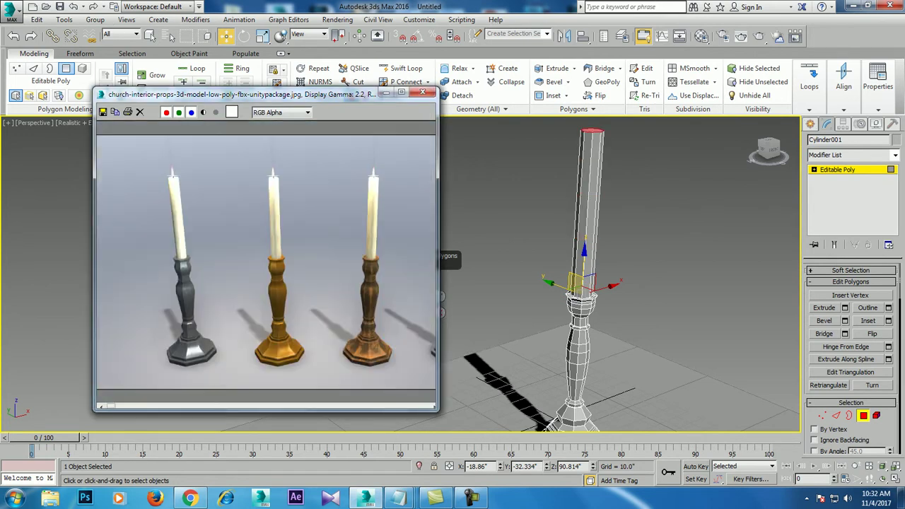
middle_click_drag(566, 283, 583, 300)
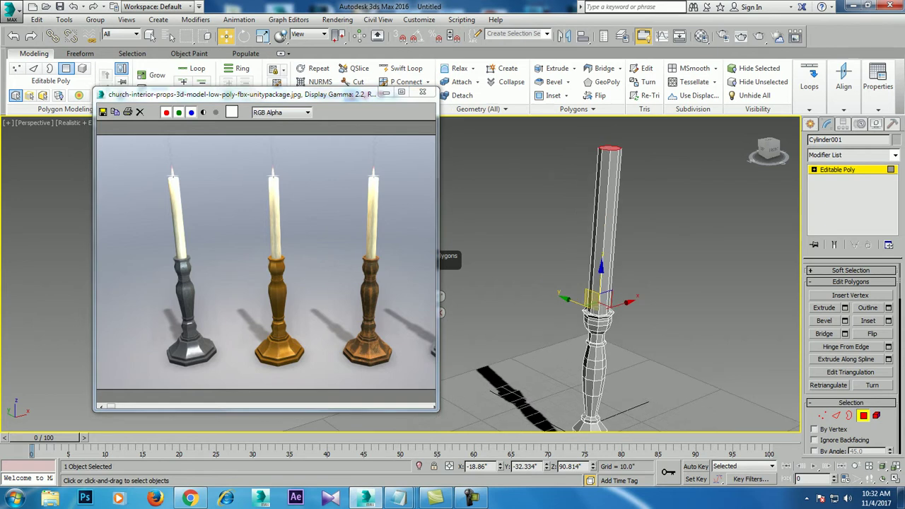
left_click_drag(513, 248, 513, 269)
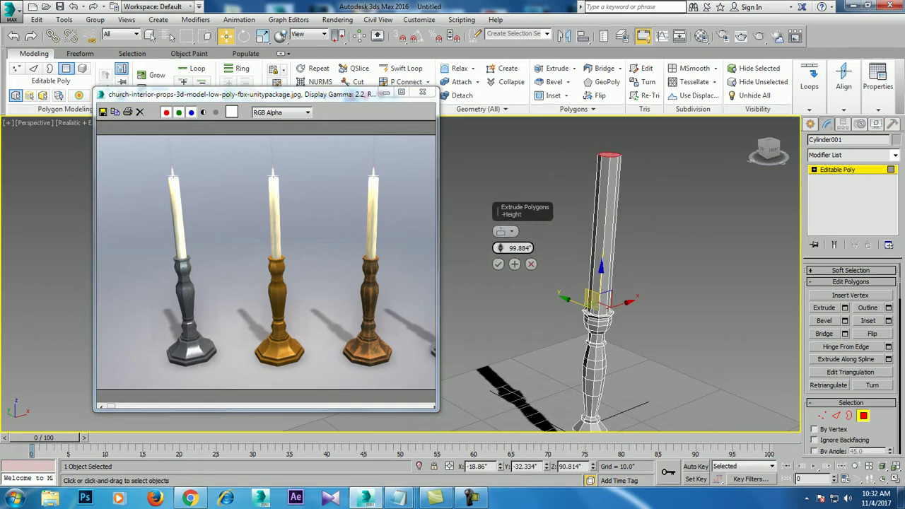
left_click(498, 264)
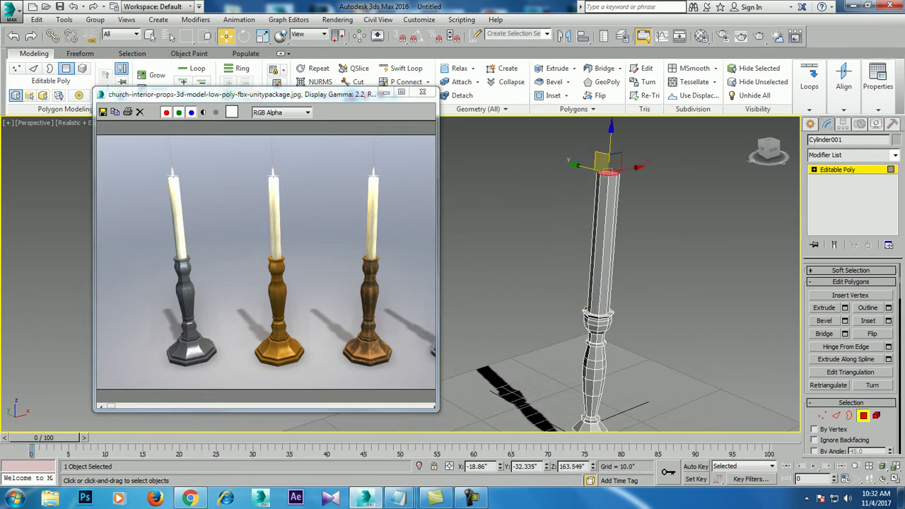
middle_click_drag(601, 248, 587, 318)
Step: Move the extruded top face back down on Z to the rim height
key("r")
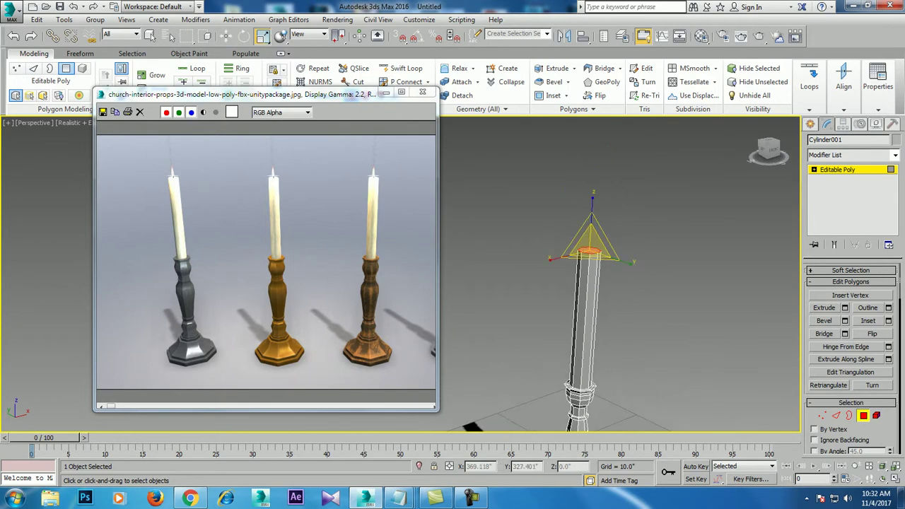
scroll(591, 234, "up", 5)
key("w")
scroll(591, 234, "up", 1)
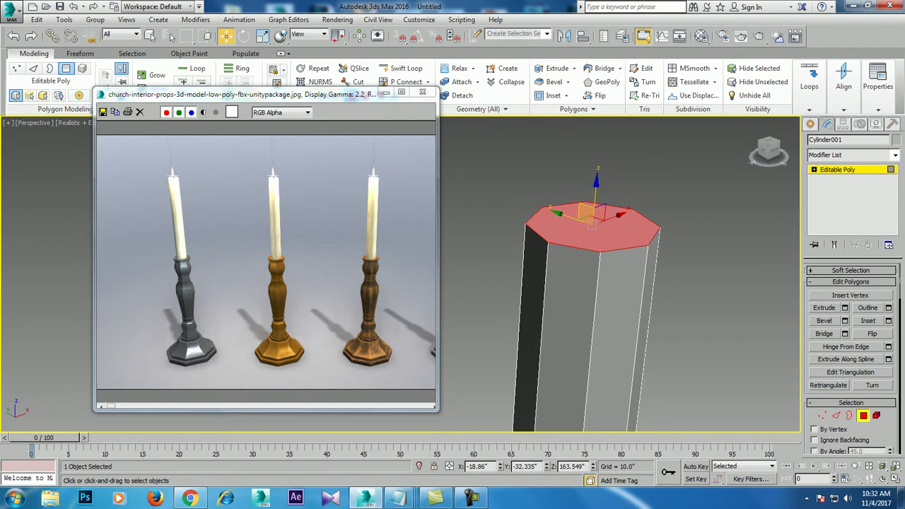
scroll(668, 272, "down", 4)
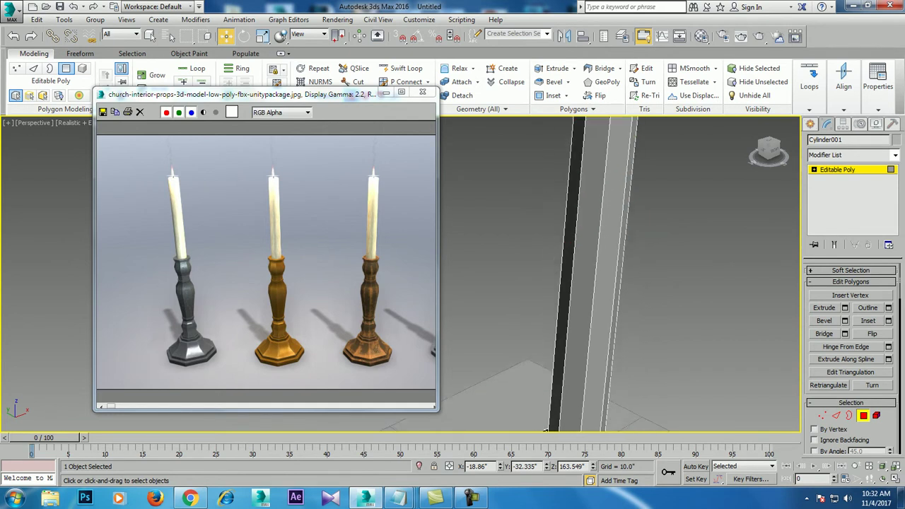
scroll(668, 272, "down", 4)
left_click_drag(657, 256, 647, 336)
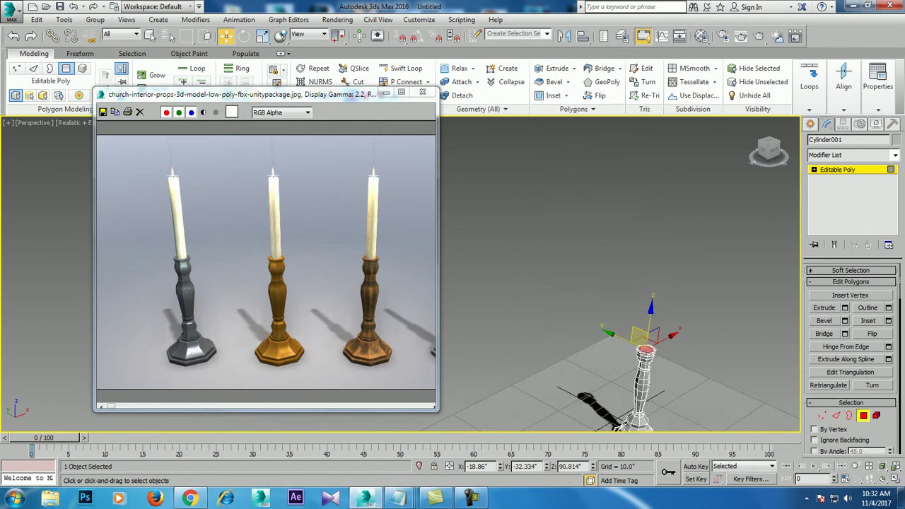
Step: Move the reference image aside and maximize the Top view
key("4")
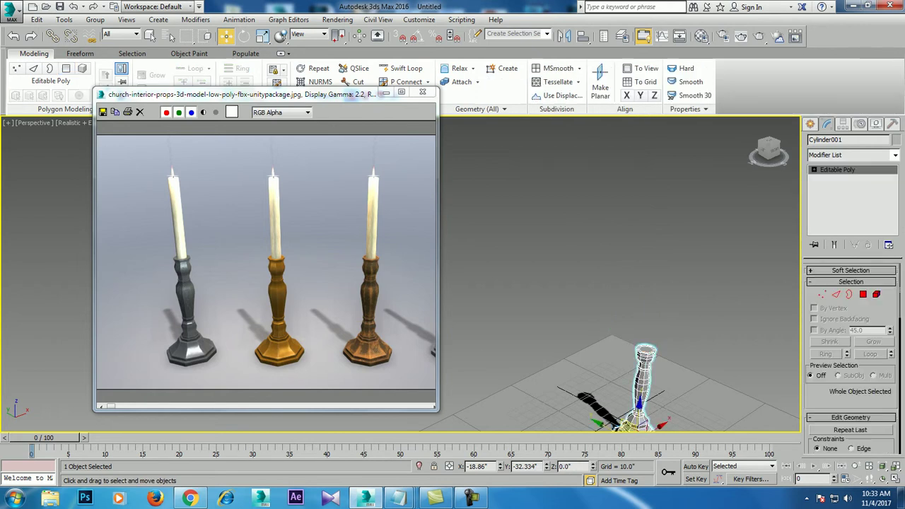
key("alt+w")
left_click_drag(240, 94, 157, 116)
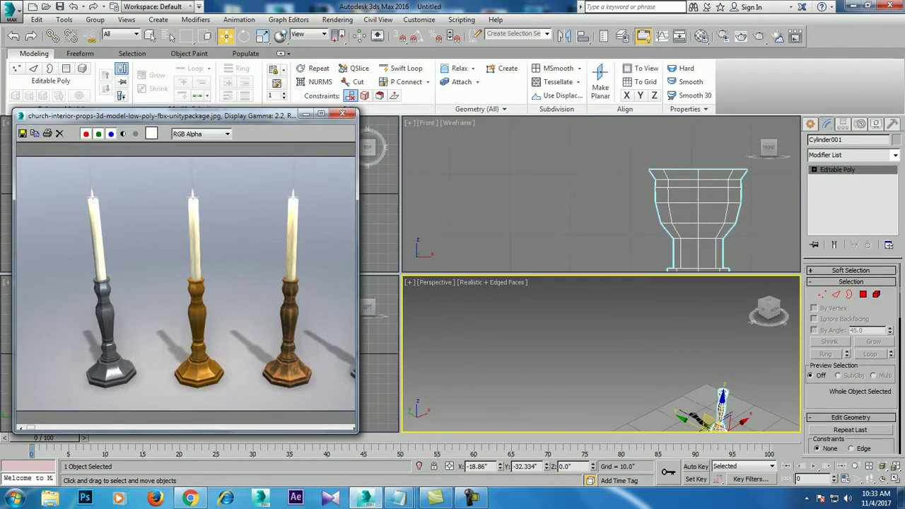
key("alt+w")
scroll(464, 258, "up", 3)
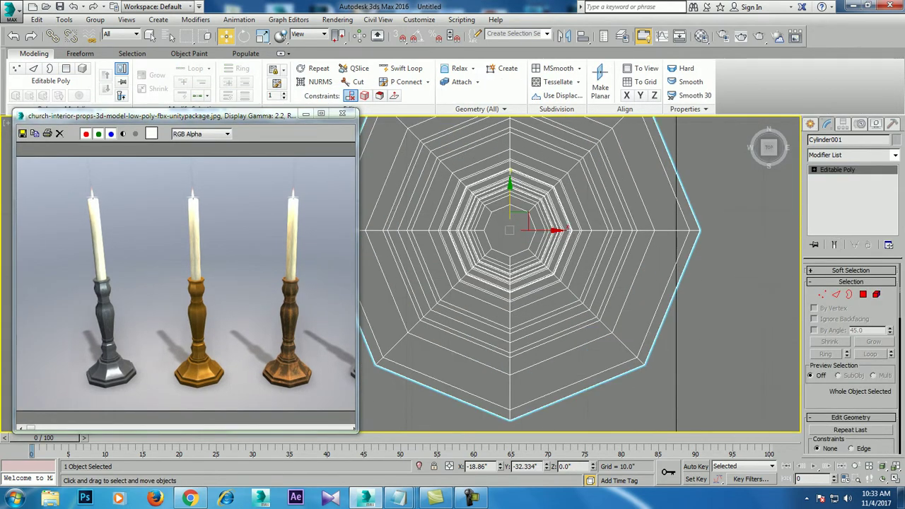
Step: Create a cylinder centred on the candlestick and set its Sides to 30
left_click(831, 219)
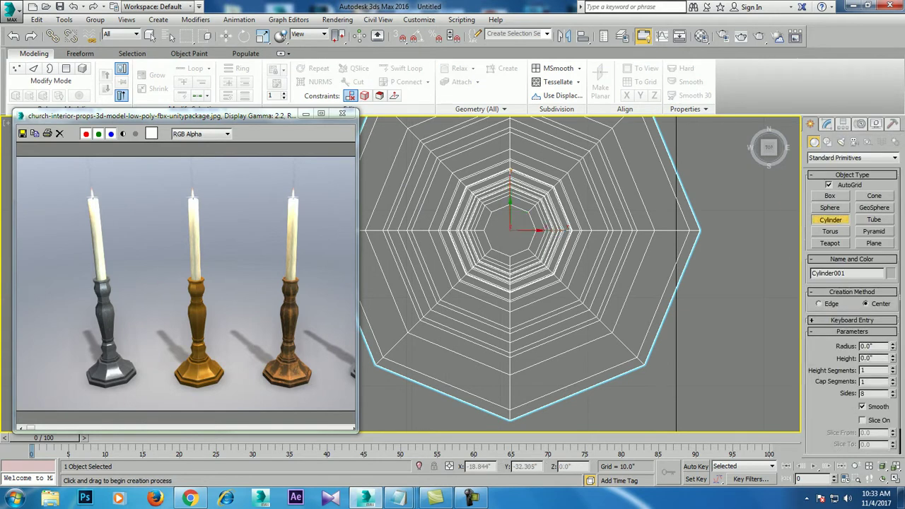
left_click_drag(511, 230, 559, 230)
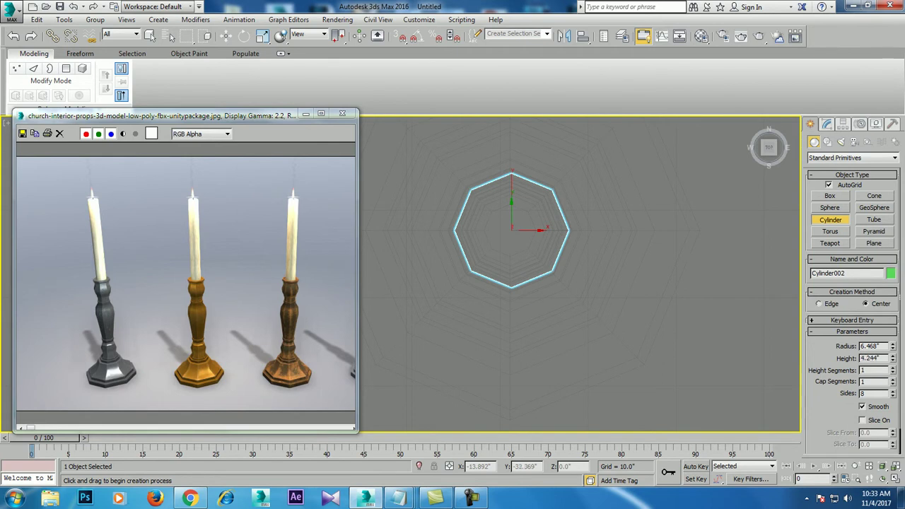
key("w")
left_click(827, 124)
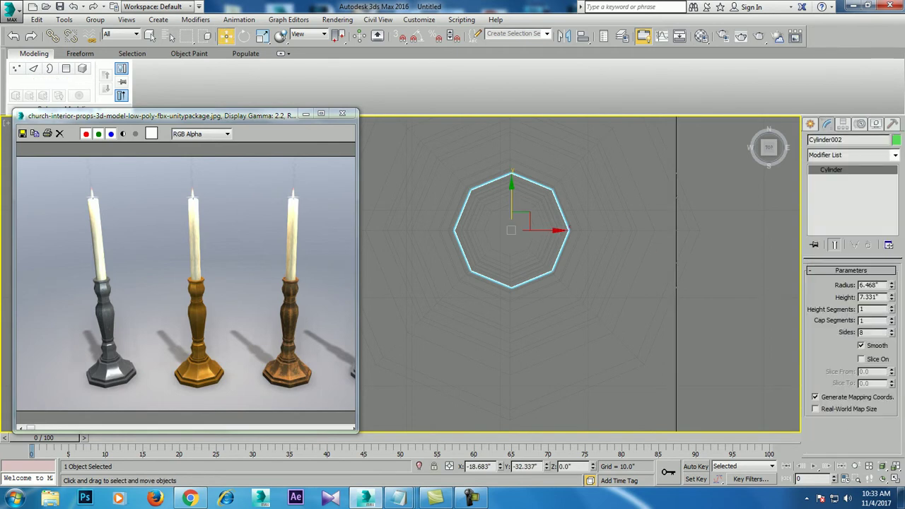
left_click_drag(892, 332, 892, 311)
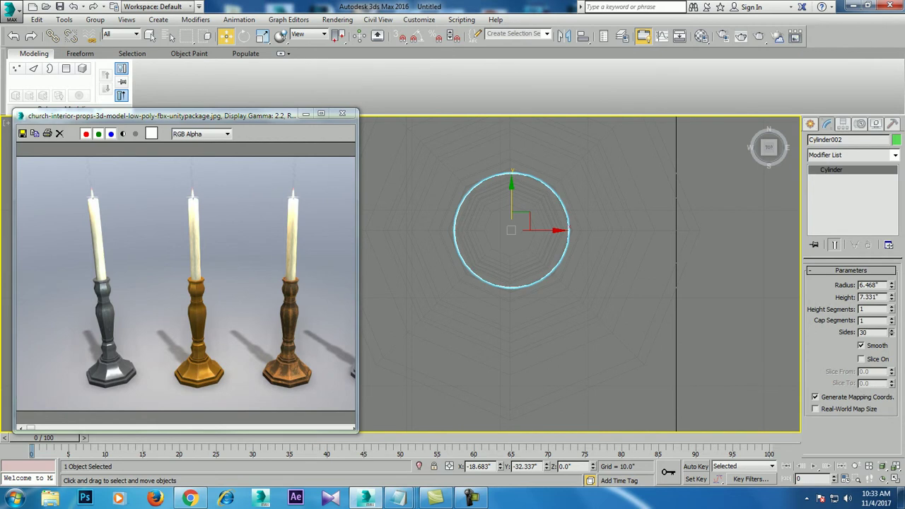
Step: Raise the new cylinder onto the top of the candlestick's cup
key("alt+w")
key("alt+w")
key("z")
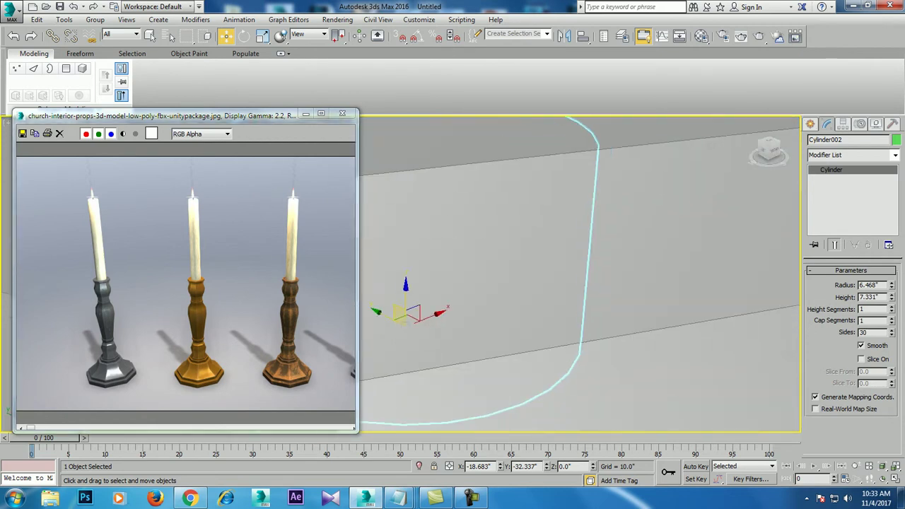
scroll(580, 283, "down", 5)
left_click_drag(589, 347, 592, 283)
scroll(589, 315, "up", 10)
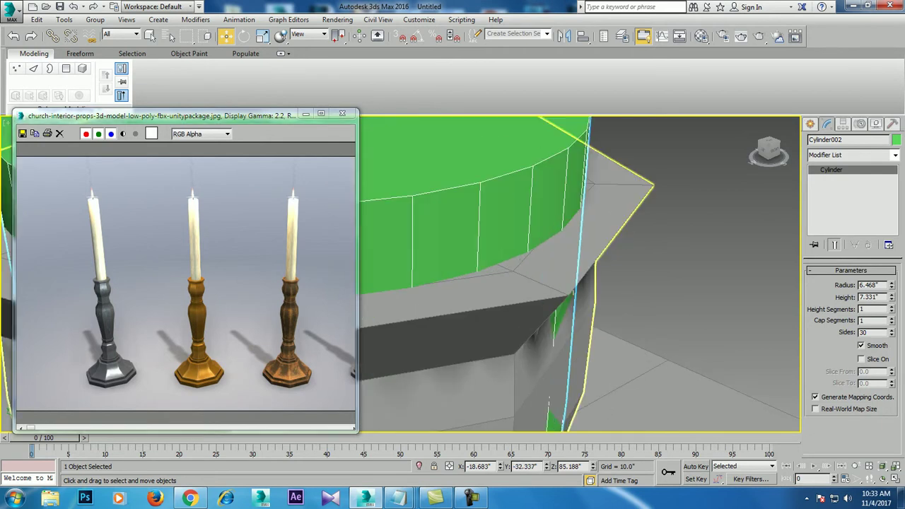
scroll(596, 352, "down", 3)
scroll(596, 352, "down", 1)
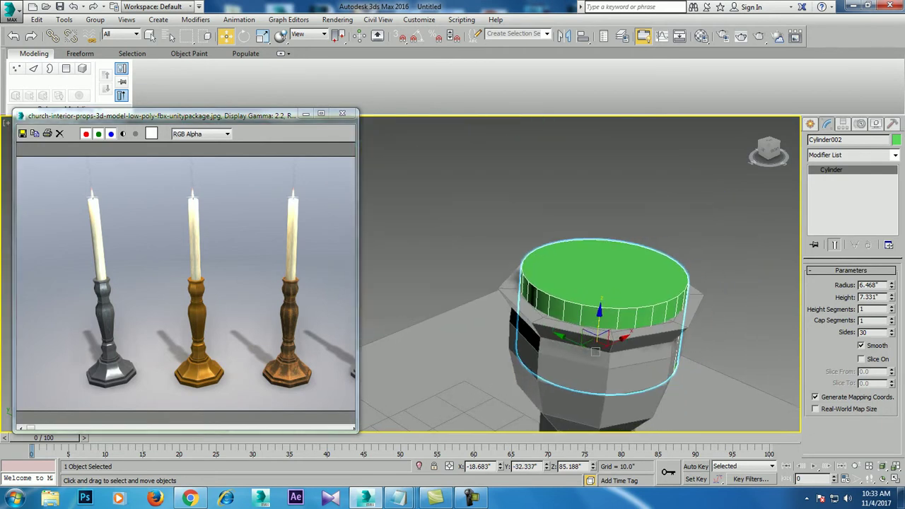
Step: Shrink the cylinder's radius, stretch it taller, and seat it on the cup
left_click_drag(891, 284, 891, 304)
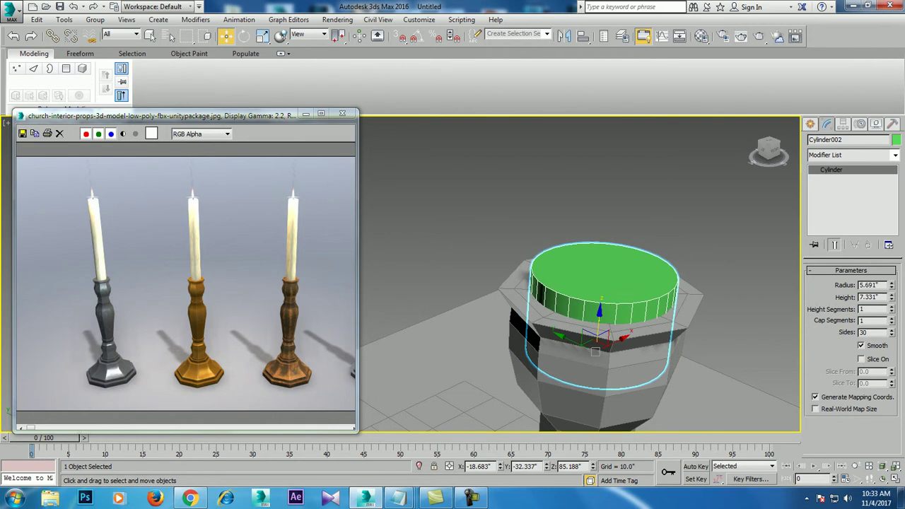
left_click_drag(598, 338, 600, 324)
mouse_move(600, 324)
middle_mouse_down("alt")
mouse_move(600, 283)
mouse_move(591, 304)
middle_mouse_up("alt")
scroll(616, 283, "down", 2)
left_click_drag(891, 285, 891, 304)
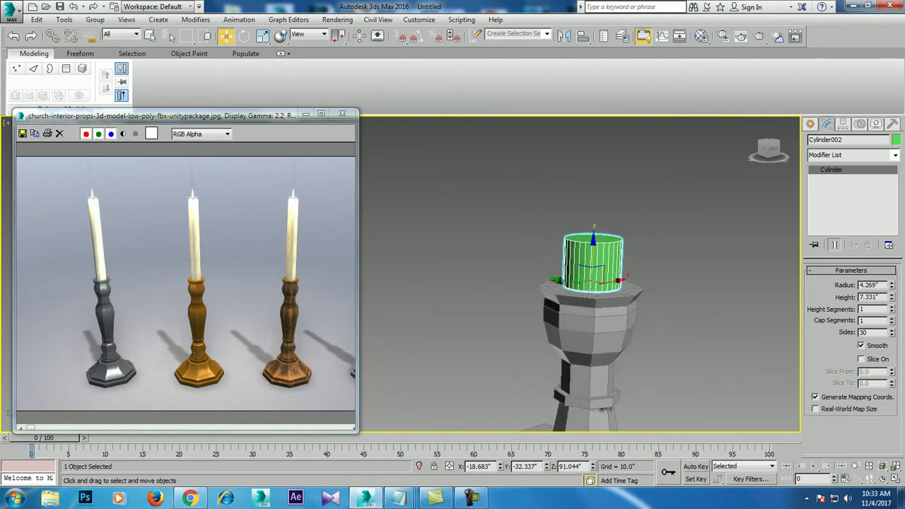
left_click_drag(586, 466, 586, 472)
left_click_drag(892, 297, 891, 269)
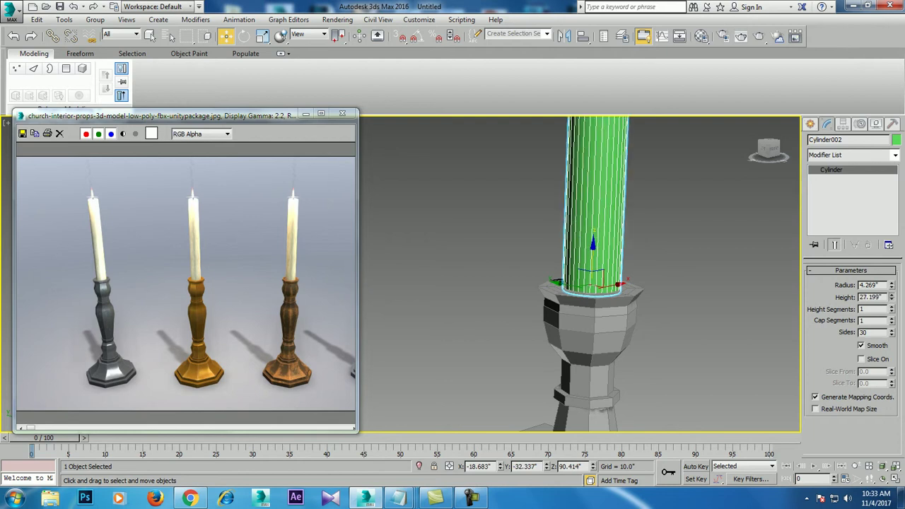
scroll(634, 337, "down", 4)
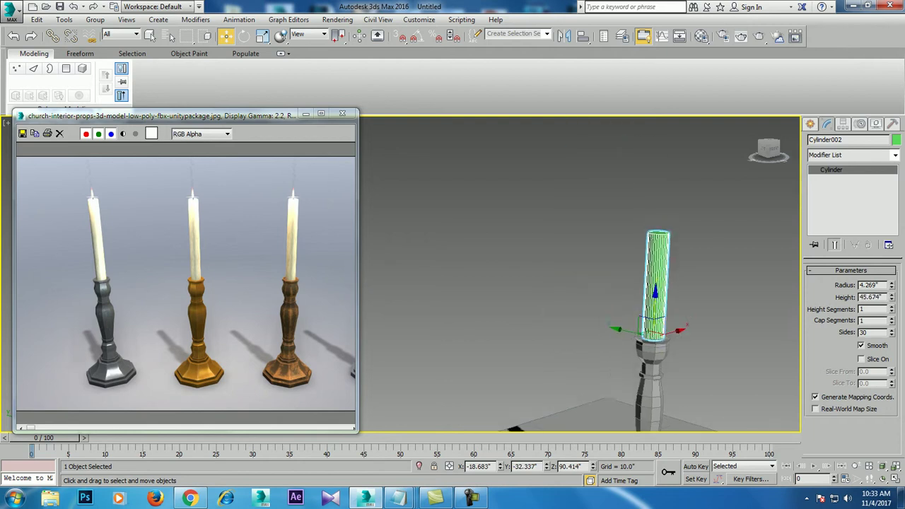
scroll(634, 337, "up", 3)
scroll(634, 338, "up", 2)
middle_click_drag(580, 276, 608, 255, "alt")
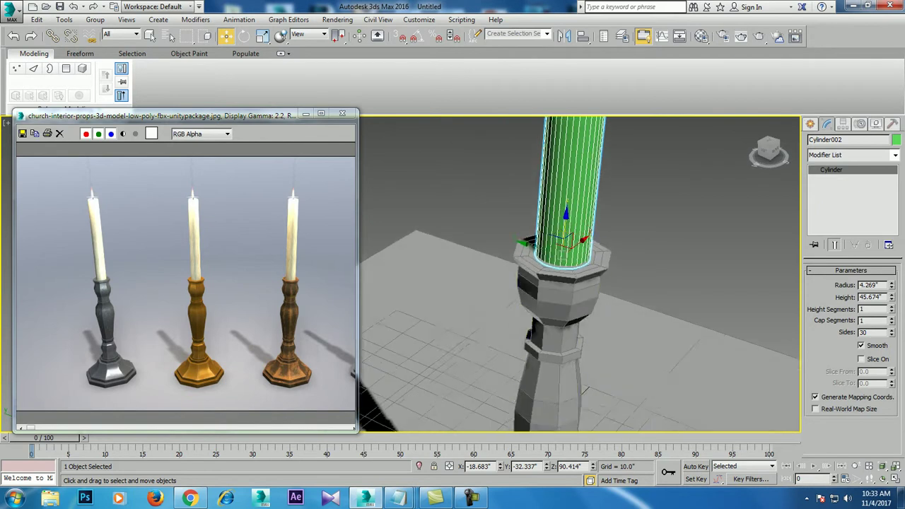
scroll(580, 276, "up", 2)
Step: Fine-tune the candle to radius 1.808 and height 53.896
left_click_drag(891, 285, 891, 293)
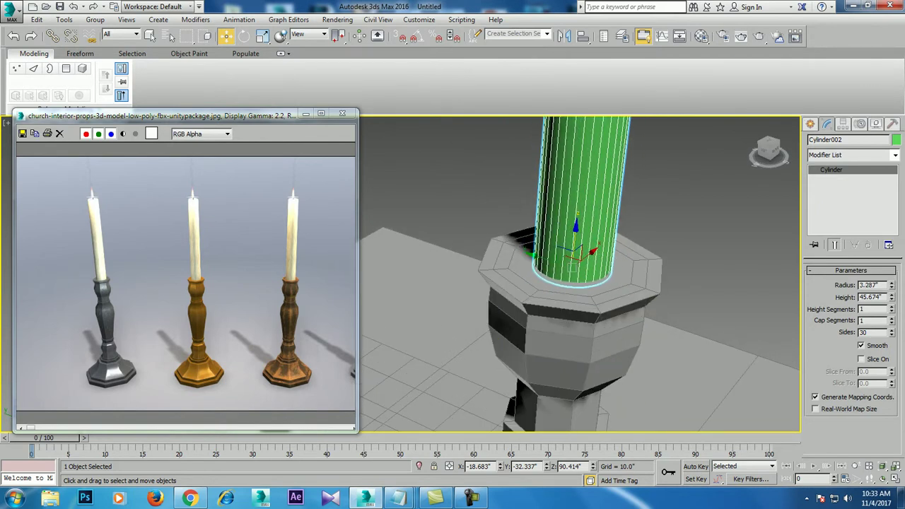
scroll(587, 276, "down", 5)
middle_click_drag(587, 276, 616, 261, "alt")
mouse_move(891, 298)
left_mouse_down()
mouse_move(891, 283)
mouse_move(891, 305)
left_mouse_up()
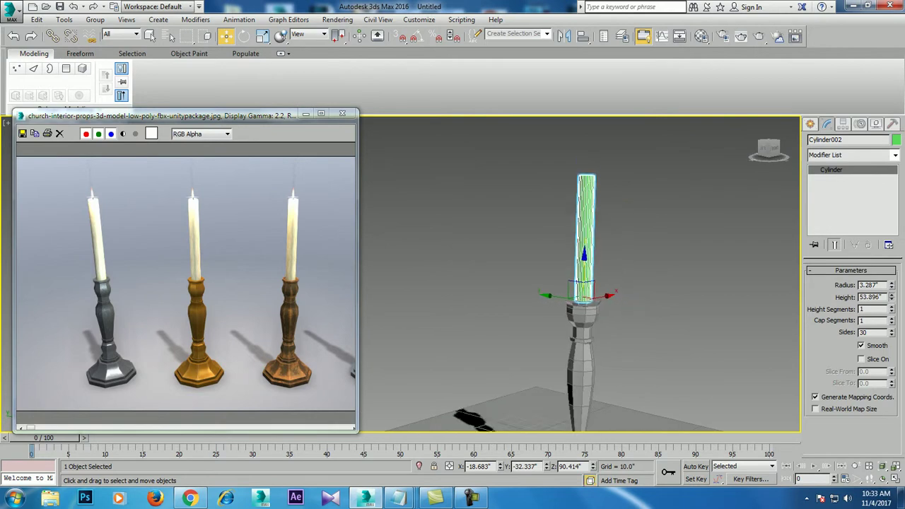
middle_click_drag(587, 283, 566, 255, "alt")
scroll(537, 318, "up", 3)
scroll(537, 318, "up", 5)
scroll(558, 276, "down", 2)
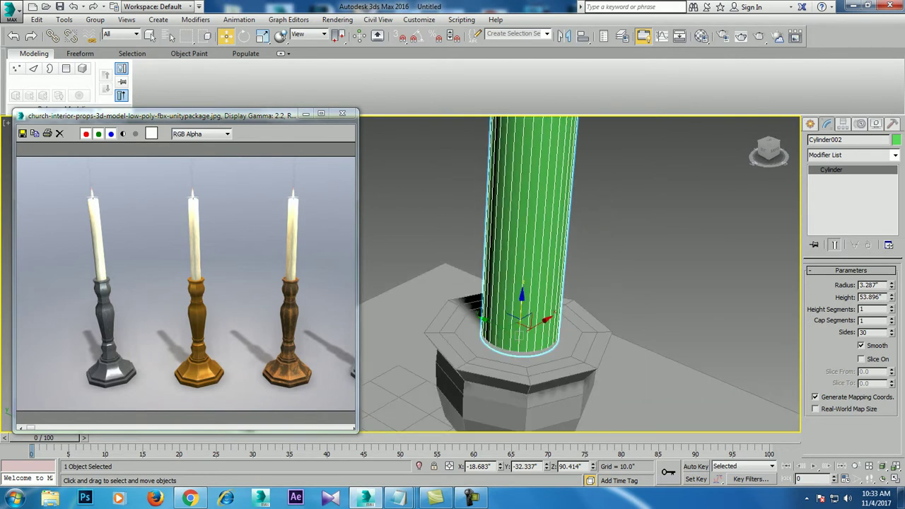
left_click_drag(891, 285, 891, 290)
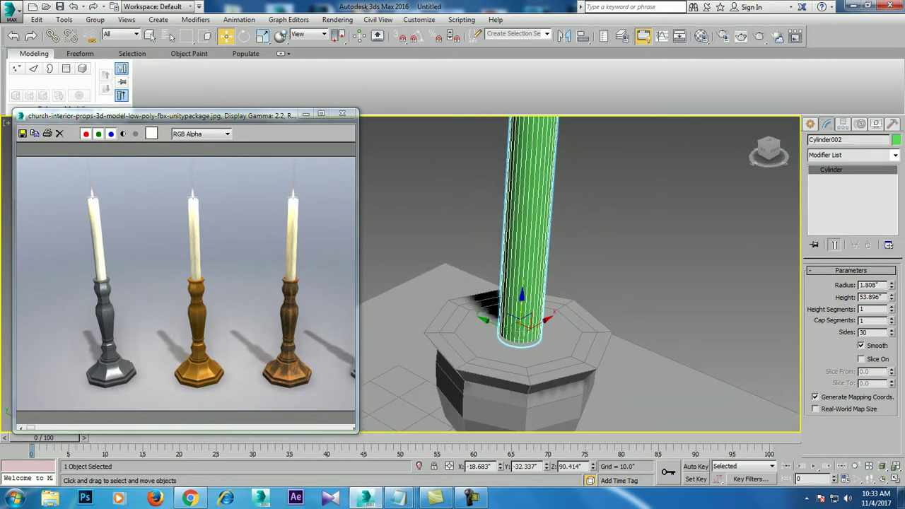
scroll(551, 276, "down", 3)
middle_click_drag(551, 276, 608, 261, "alt")
scroll(554, 276, "up", 3)
scroll(554, 276, "up", 3)
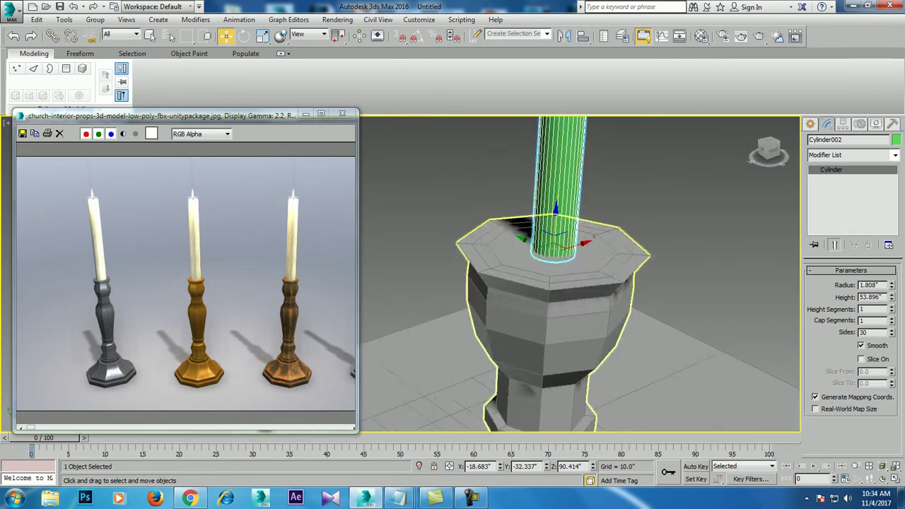
scroll(554, 276, "up", 4)
Step: Select the holder's top polygon and scale it down to the candle's width
left_click(531, 283)
middle_click_drag(580, 275, 637, 269, "alt")
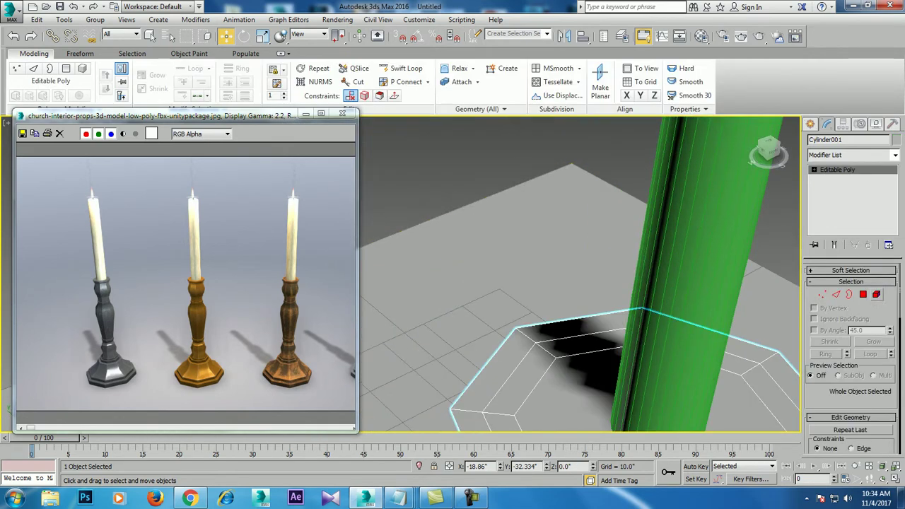
left_click(863, 295)
mouse_move(580, 276)
middle_mouse_down("alt")
mouse_move(609, 262)
mouse_move(587, 297)
middle_mouse_up("alt")
key("r")
left_click_drag(628, 340, 615, 350)
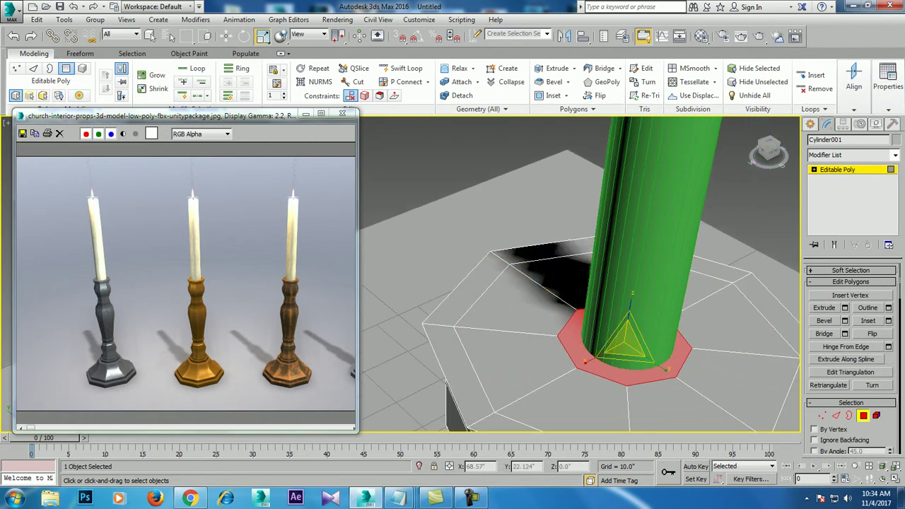
Step: Lower the shrunken top polygon slightly into the holder, then select the green candle
middle_click_drag(580, 275, 587, 233, "alt")
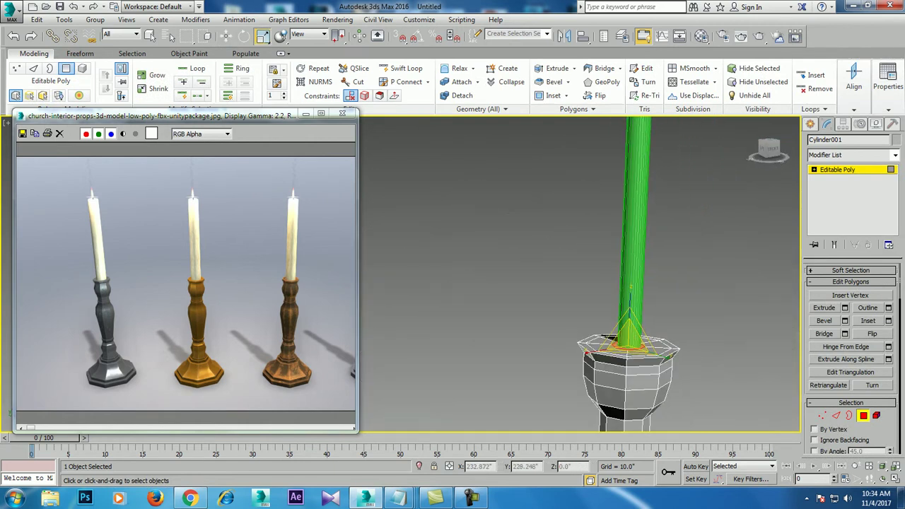
key("w")
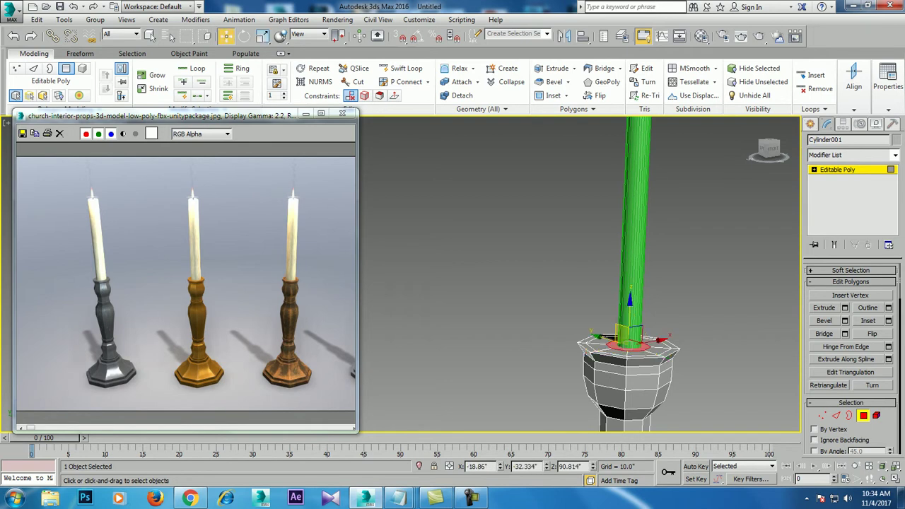
left_click_drag(629, 314, 630, 320)
left_click(629, 311)
Step: Select the candlestick holder and narrow it along X to 59%
scroll(622, 283, "down", 5)
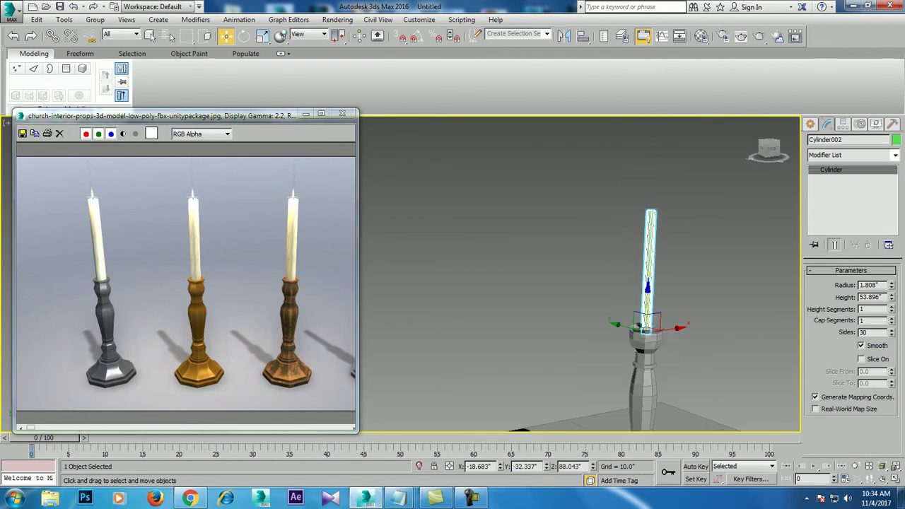
scroll(622, 283, "up", 3)
middle_click_drag(600, 325, 600, 333, "alt")
left_click(600, 332)
scroll(609, 333, "down", 3)
key("r")
left_click_drag(584, 342, 560, 339)
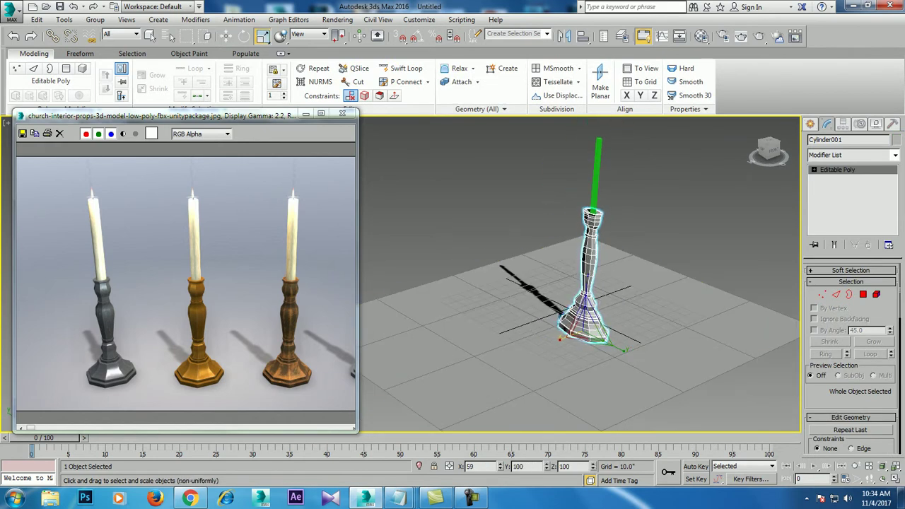
Step: Narrow the holder along Y to 63%
scroll(560, 340, "up", 3)
scroll(523, 350, "up", 3)
scroll(485, 358, "up", 2)
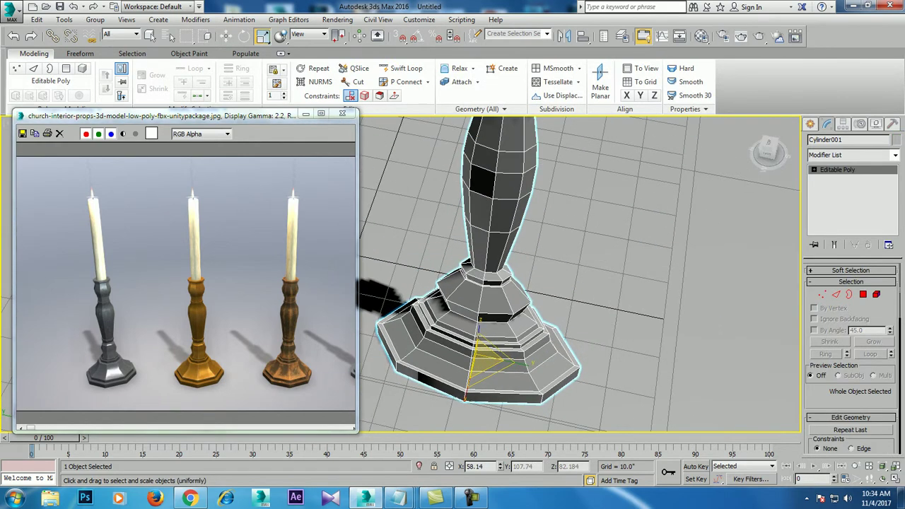
scroll(577, 414, "down", 2)
scroll(576, 414, "down", 1)
scroll(576, 413, "down", 1)
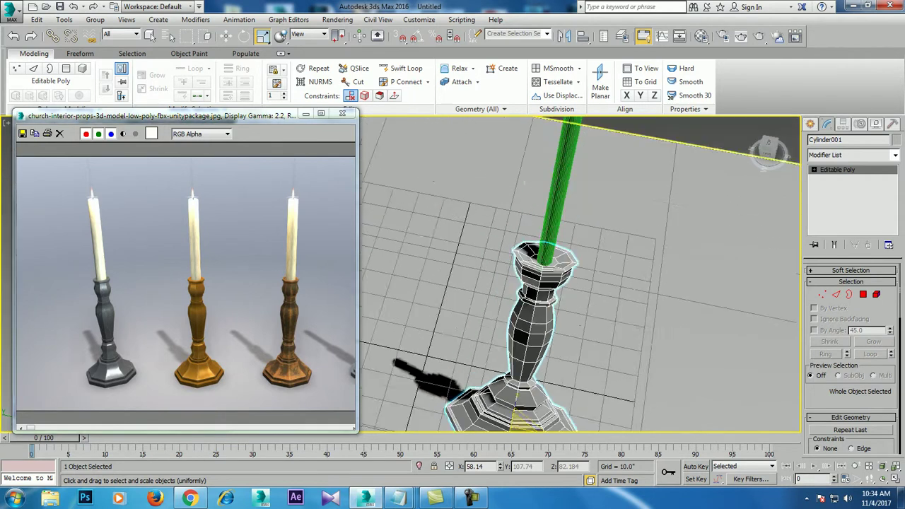
scroll(577, 413, "down", 2)
key("r")
left_click_drag(576, 414, 559, 412)
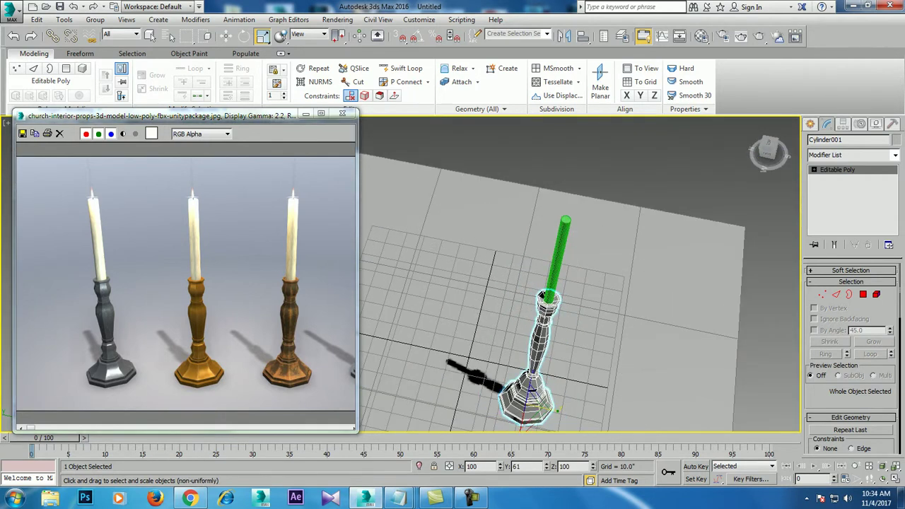
Step: Adjust the holder's Y scale to 88% while viewing the whole candlestick
scroll(559, 412, "up", 1)
middle_click_drag(559, 411, 523, 368, "alt")
scroll(523, 319, "up", 3)
scroll(524, 318, "down", 1)
scroll(524, 283, "down", 2)
middle_click_drag(524, 282, 529, 212, "alt")
key("r")
left_click_drag(537, 212, 532, 186)
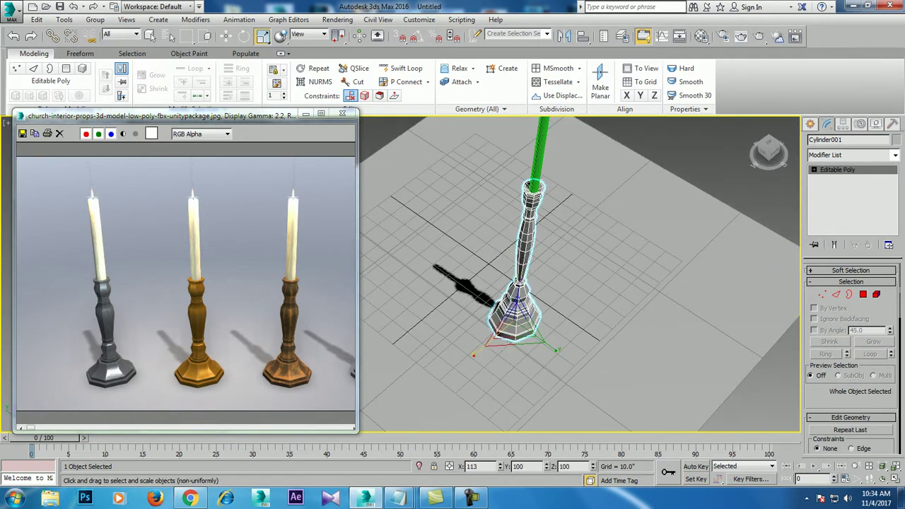
Step: Scale the whole holder up uniformly beneath the candle
middle_click_drag(532, 186, 525, 351, "alt")
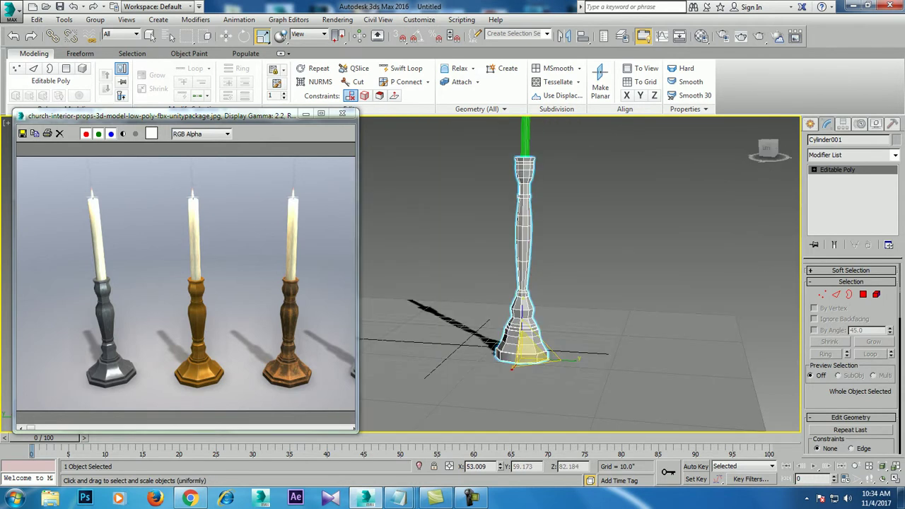
left_click_drag(525, 351, 569, 326)
mouse_move(570, 325)
middle_mouse_down("alt")
mouse_move(570, 247)
mouse_move(569, 319)
middle_mouse_up("alt")
scroll(569, 283, "down", 3)
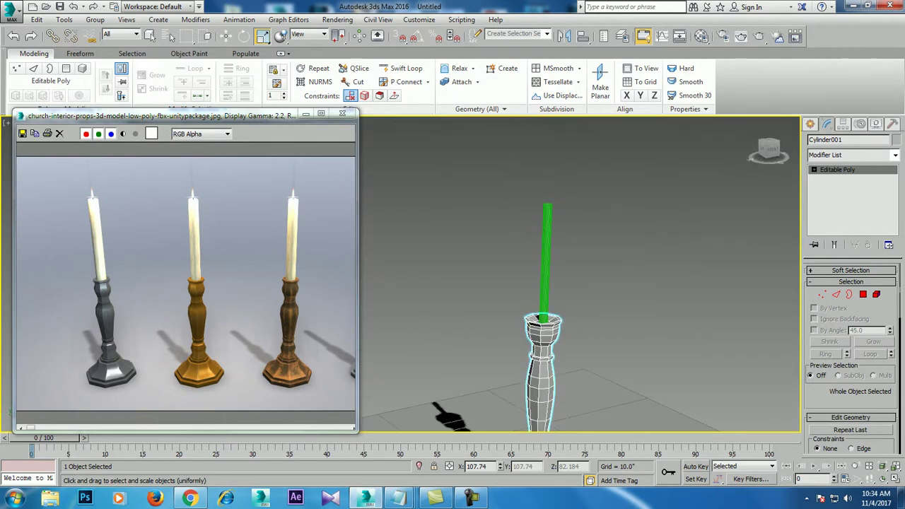
left_click(547, 262)
Step: Increase the candle cylinder's radius to 2.26 so it fills the holder's socket
left_click_drag(891, 284, 891, 283)
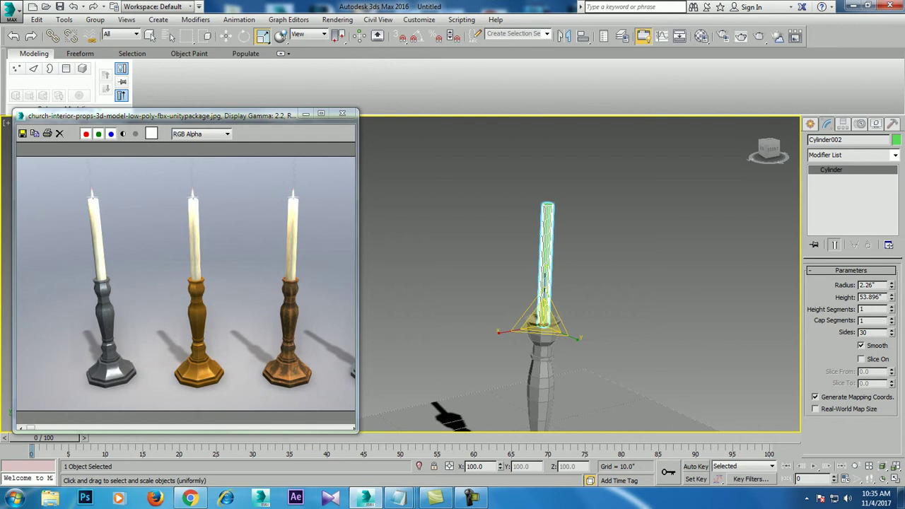
Step: Give the candle a new object colour and zoom in on it
left_click(896, 140)
left_click(432, 230)
left_click(511, 309)
key("z")
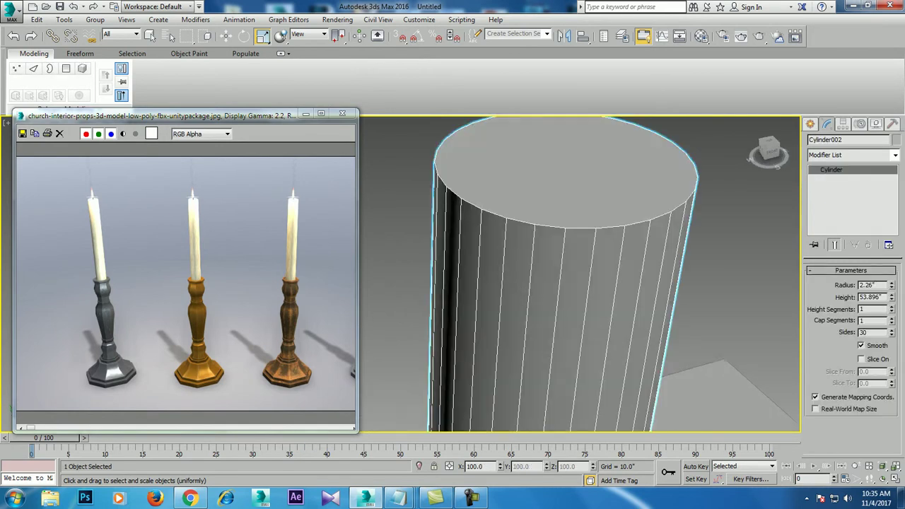
Step: Convert the candle to Editable Poly, inset its top cap and push it down
right_click(600, 205)
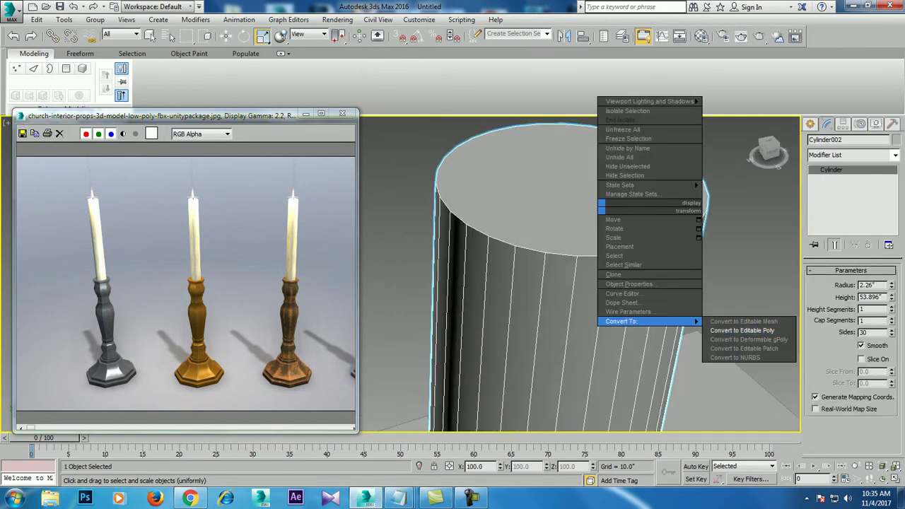
left_click(736, 330)
key("4")
left_click(573, 181)
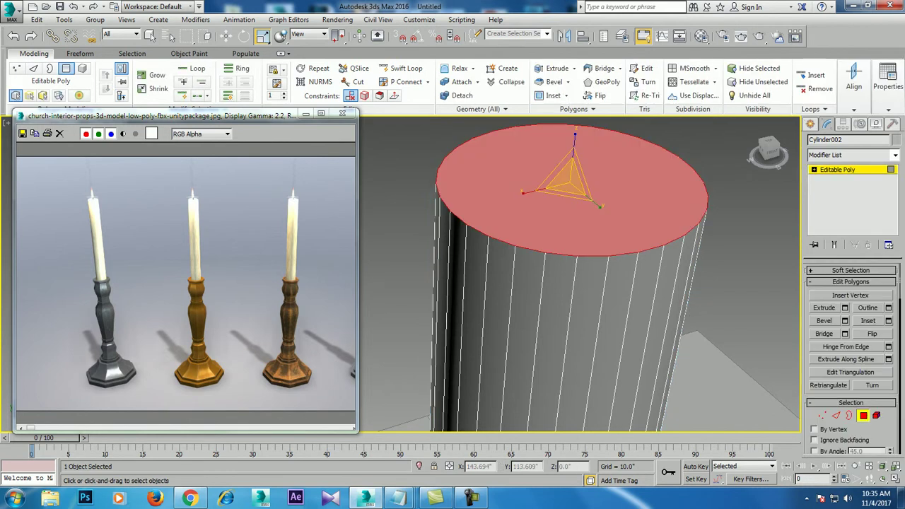
left_click(888, 321)
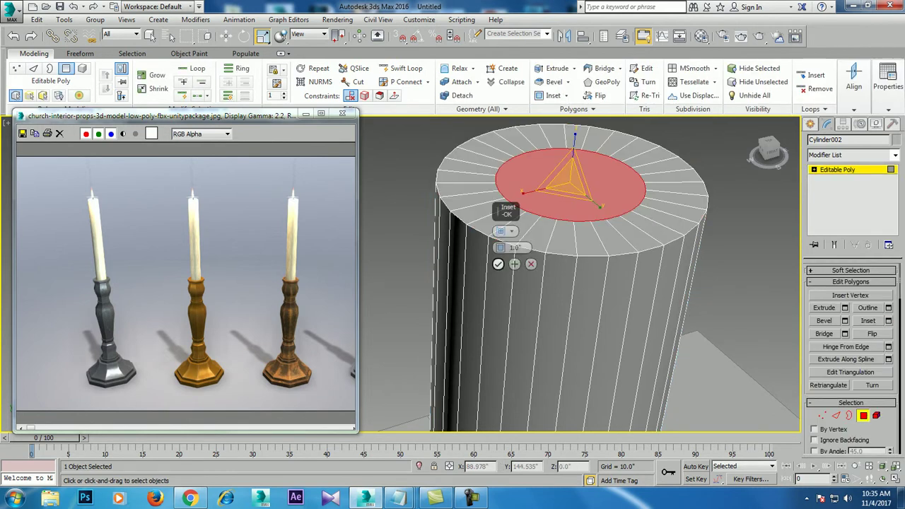
key("w")
left_click_drag(571, 161, 571, 189)
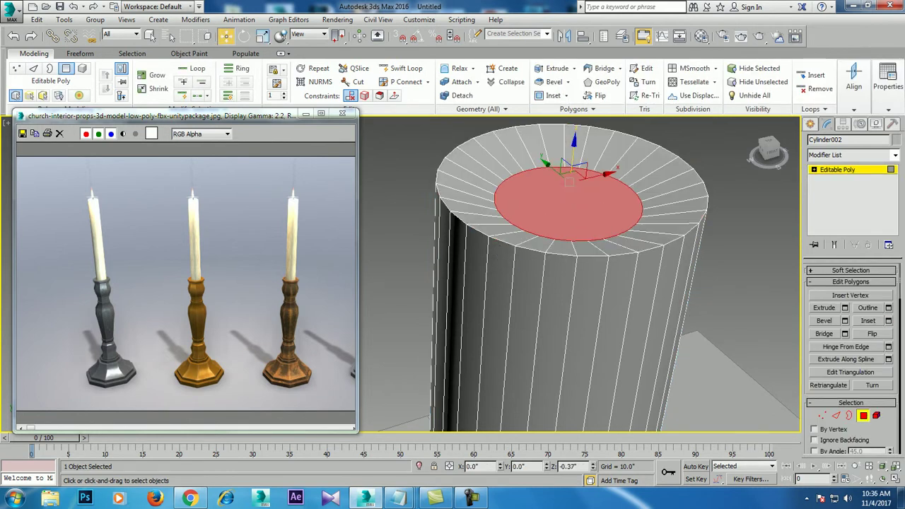
Step: Inset the top cap again by 0.531, leaving a tiny central cap
scroll(580, 276, "down", 5)
middle_click_drag(580, 276, 552, 283, "alt")
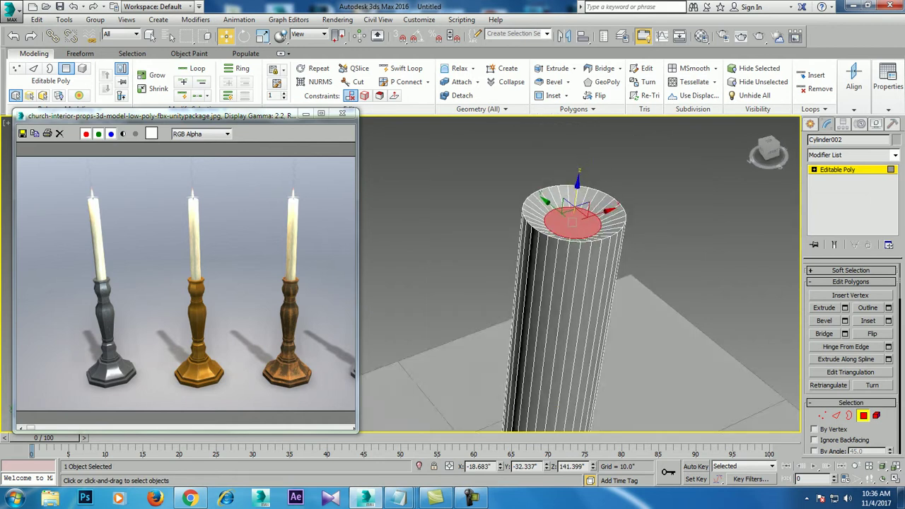
scroll(537, 276, "up", 5)
left_click(888, 320)
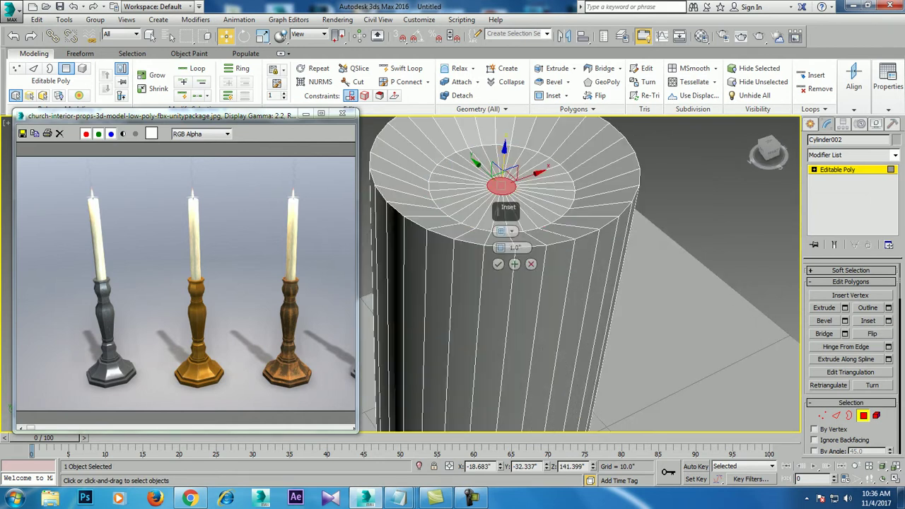
mouse_move(500, 247)
left_mouse_down()
mouse_move(500, 258)
mouse_move(500, 234)
left_mouse_up()
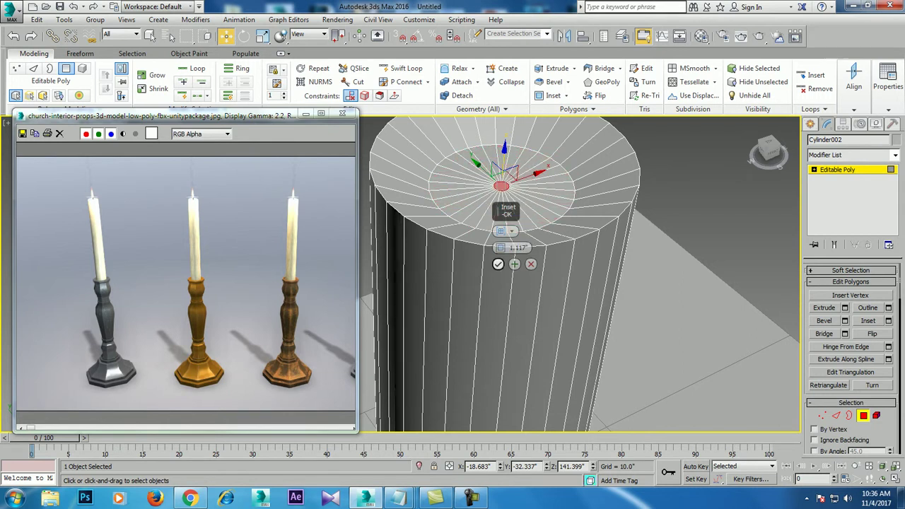
left_click(497, 263)
Step: Extrude the tiny central cap 8.123 upward to form the wick
key("shift+e")
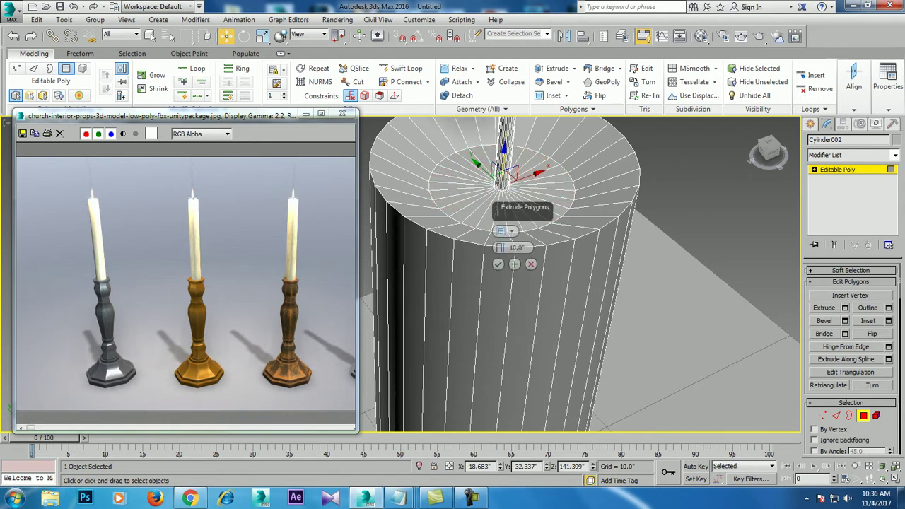
scroll(498, 211, "down", 5)
scroll(500, 248, "up", 3)
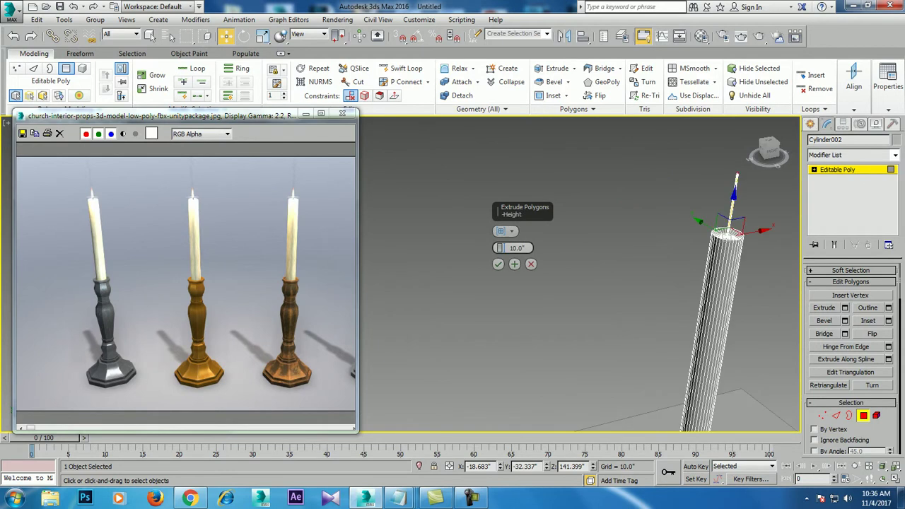
mouse_move(500, 248)
left_mouse_down()
mouse_move(500, 256)
mouse_move(500, 240)
left_mouse_up()
left_click(498, 264)
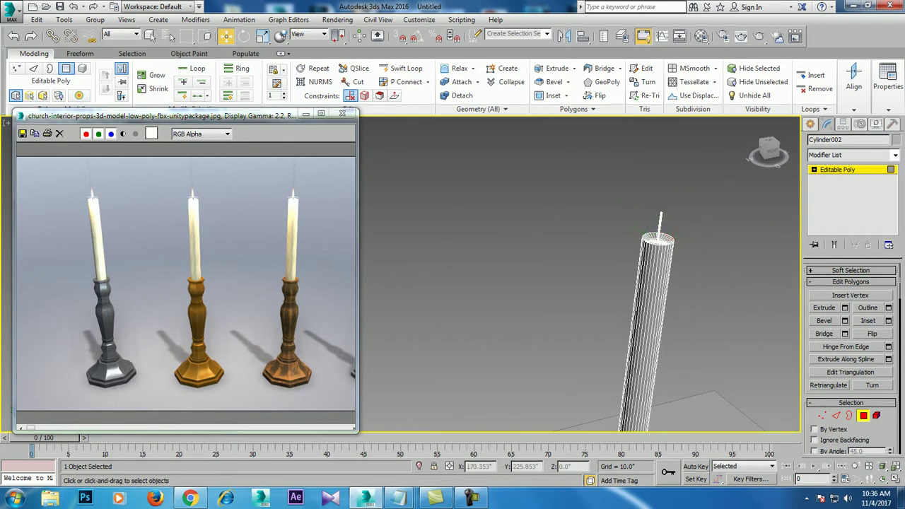
Step: Add edge loops across the wick and switch to vertex editing
middle_click_drag(565, 283, 495, 325, "alt")
scroll(580, 276, "up", 5)
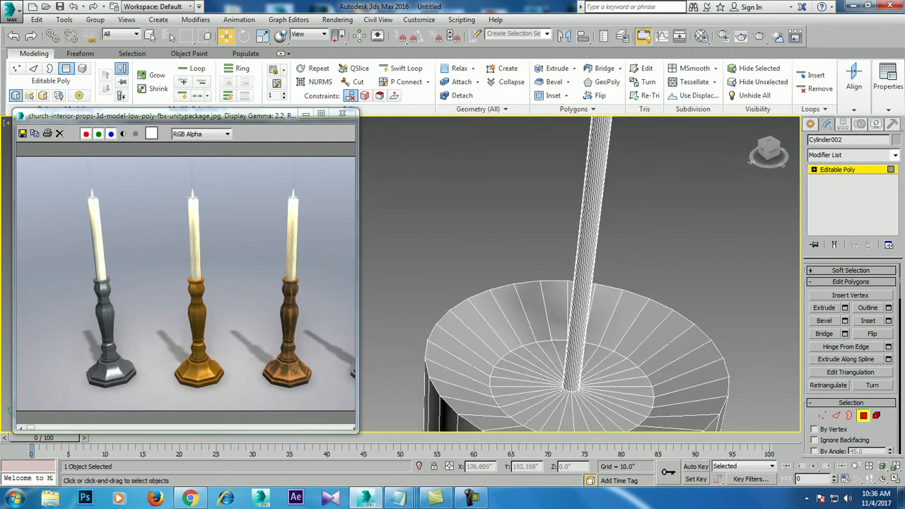
middle_click_drag(580, 276, 565, 304, "alt")
left_click(401, 68)
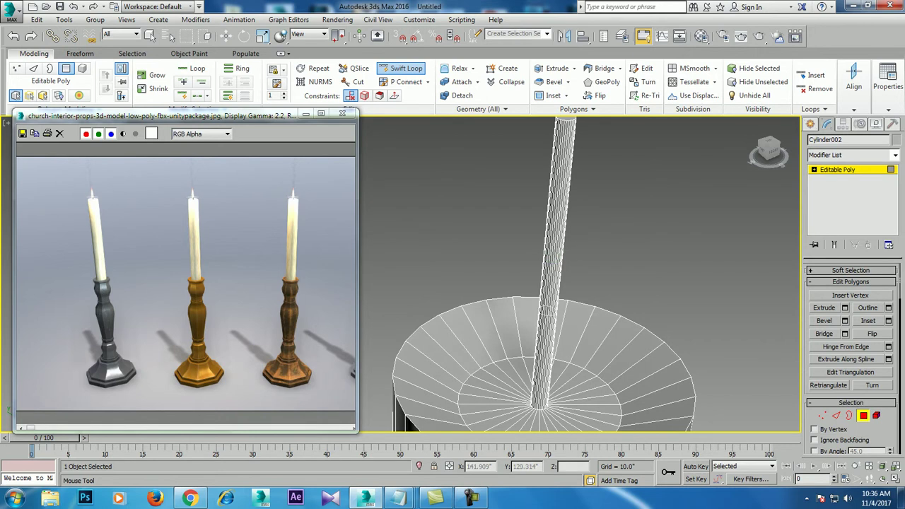
scroll(505, 318, "down", 2)
key("1")
scroll(548, 318, "down", 3)
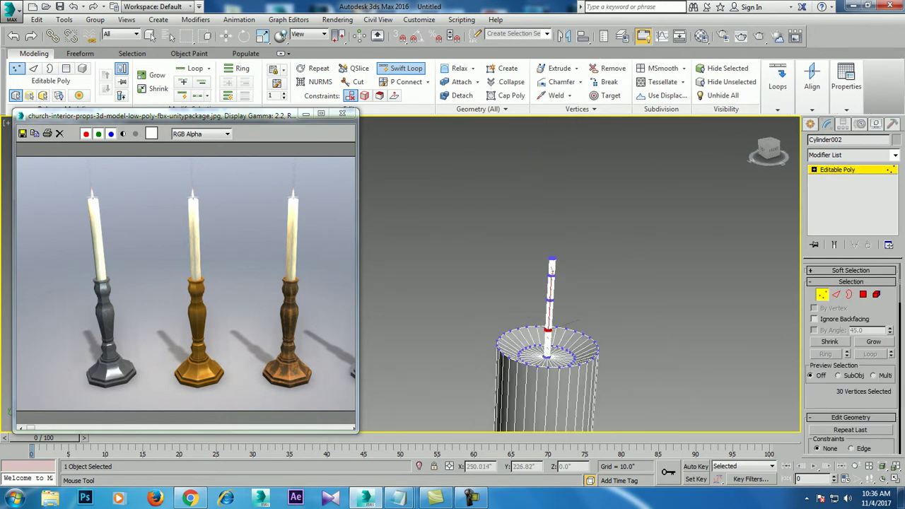
Step: Raise the wick-tip vertices higher on Z, then clear the vertex selection
key("w")
left_click_drag(549, 304, 553, 234)
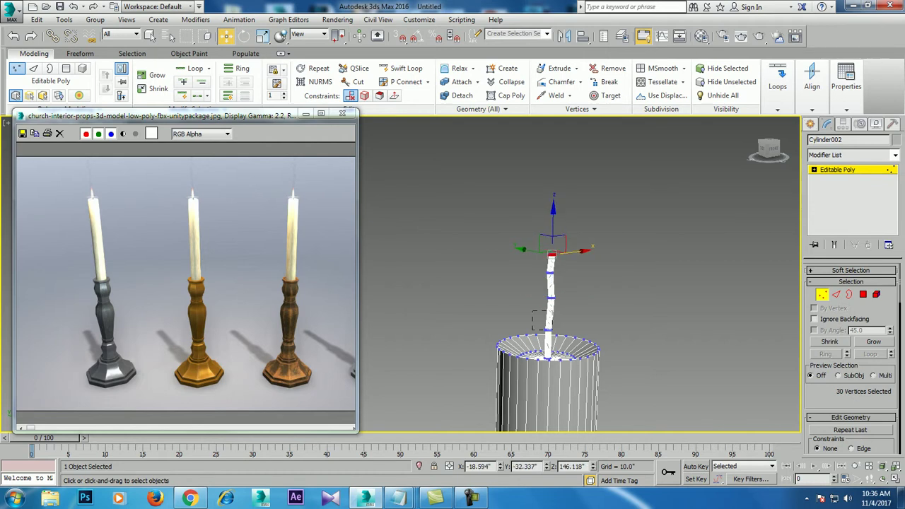
left_click(548, 328)
left_click(534, 341)
Step: Restore the four-viewport layout showing the whole candle and holder
scroll(551, 318, "down", 5)
mouse_move(552, 318)
middle_mouse_down("alt")
mouse_move(566, 297)
mouse_move(537, 283)
middle_mouse_up("alt")
scroll(538, 283, "up", 4)
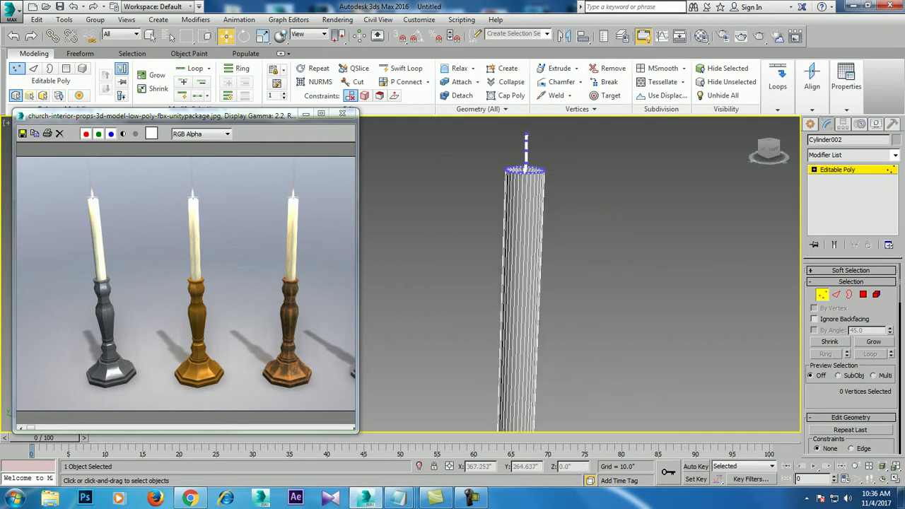
key("alt+w")
Step: Select the right-rim vertices and raise the left-rim vertices to new heights
scroll(707, 199, "up", 3)
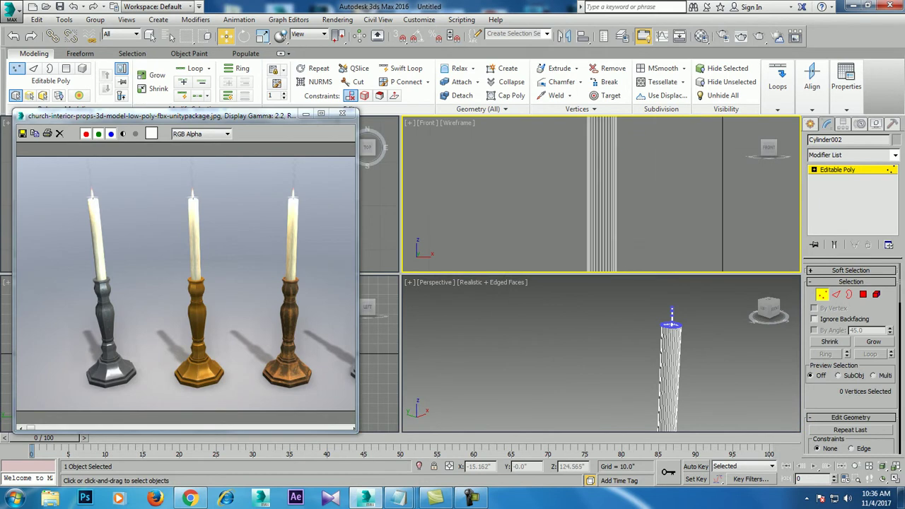
scroll(601, 198, "down", 5)
mouse_move(618, 182)
left_mouse_down()
mouse_move(650, 209)
mouse_move(638, 220)
left_mouse_up()
left_click_drag(498, 219, 487, 186)
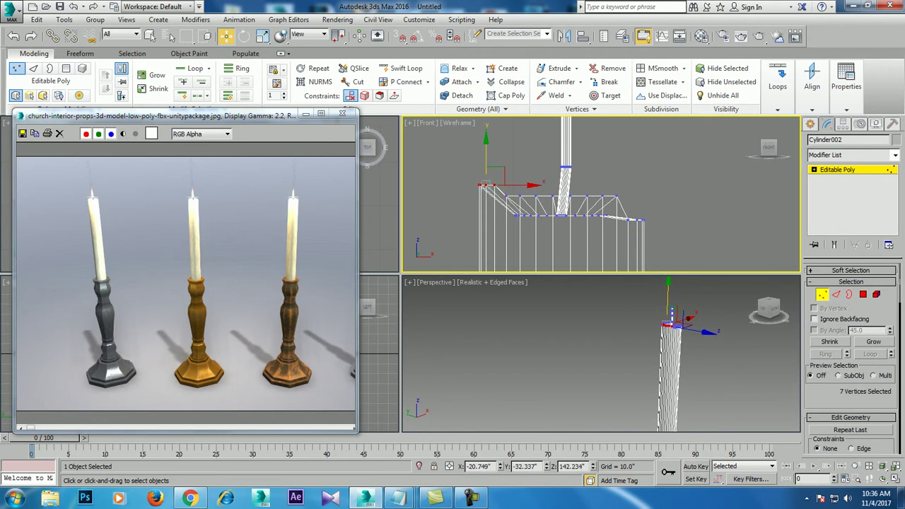
Step: Select the middle and rim vertices, then maximize the Perspective view on the candle
left_click(553, 196)
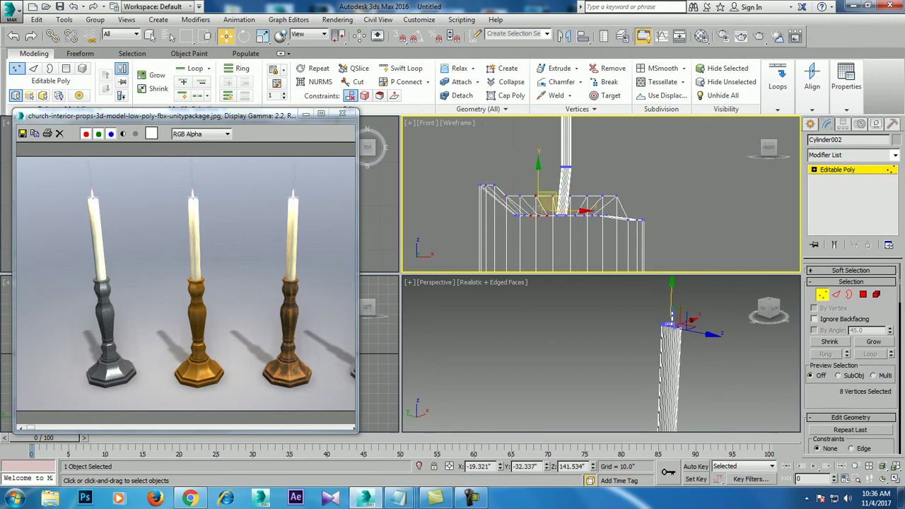
left_click_drag(515, 197, 597, 226)
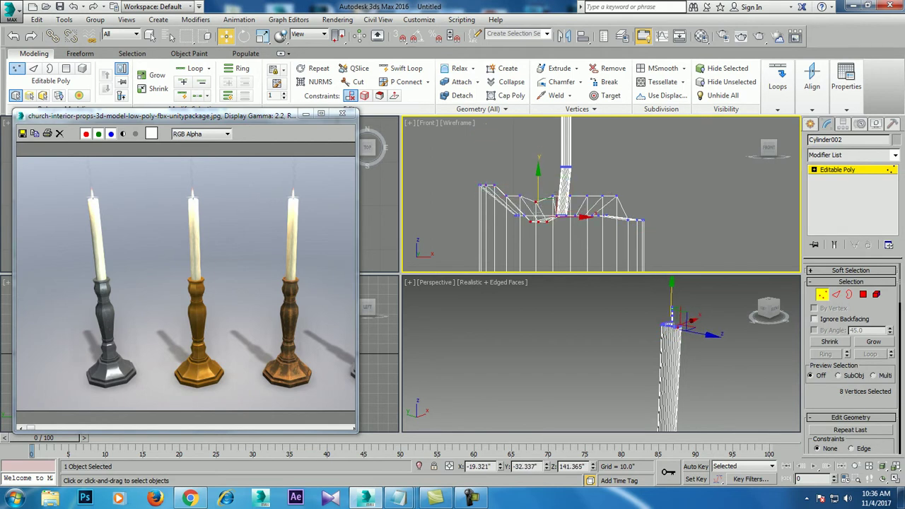
key("alt+w")
mouse_move(579, 276)
middle_mouse_down("alt")
mouse_move(594, 283)
mouse_move(594, 261)
mouse_move(590, 280)
middle_mouse_up("alt")
scroll(580, 275, "up", 3)
Step: Maximize the Front view on the candle
scroll(580, 276, "up", 5)
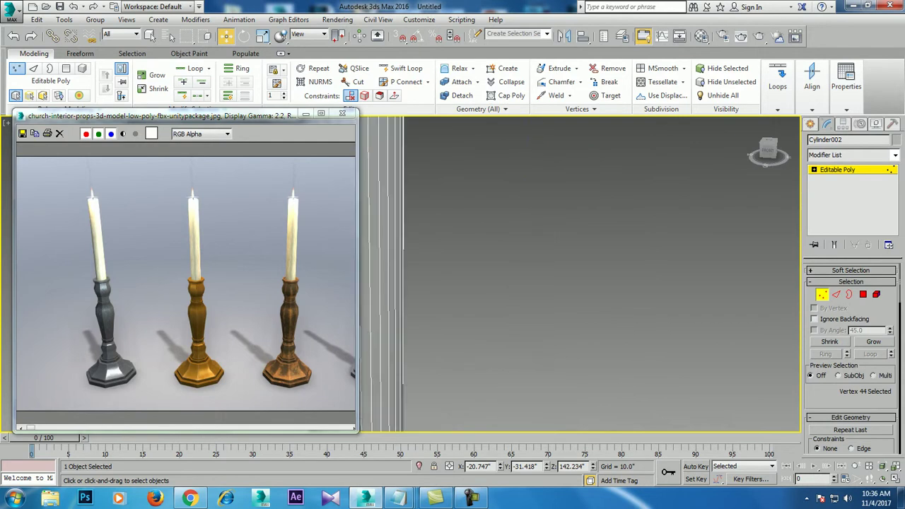
key("alt+w")
scroll(601, 194, "down", 2)
scroll(601, 194, "down", 3)
scroll(622, 212, "up", 4)
scroll(623, 213, "up", 3)
scroll(623, 212, "down", 3)
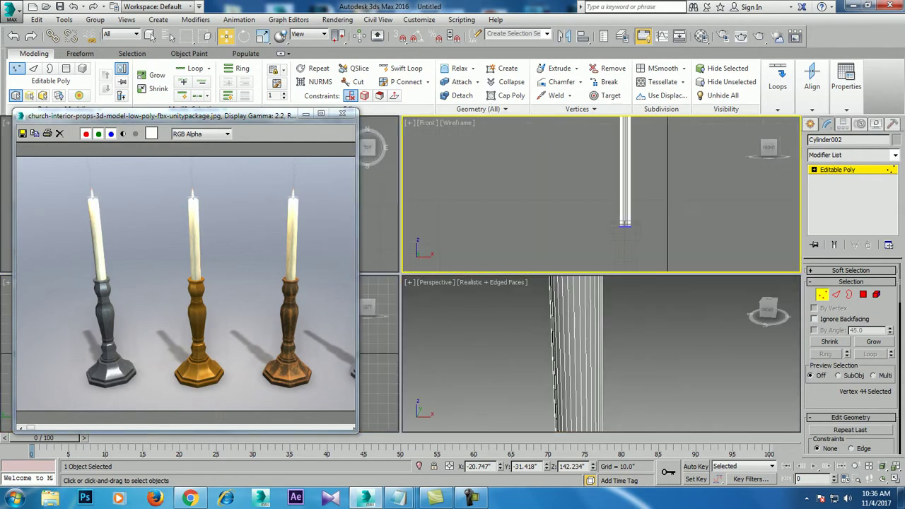
key("alt+w")
scroll(472, 255, "down", 2)
Step: Add three horizontal edge loops along the candle's length with Swift Loop
left_click(403, 68)
left_click(472, 178)
left_click(472, 215)
left_click(471, 262)
right_click(471, 313)
scroll(472, 313, "up", 3)
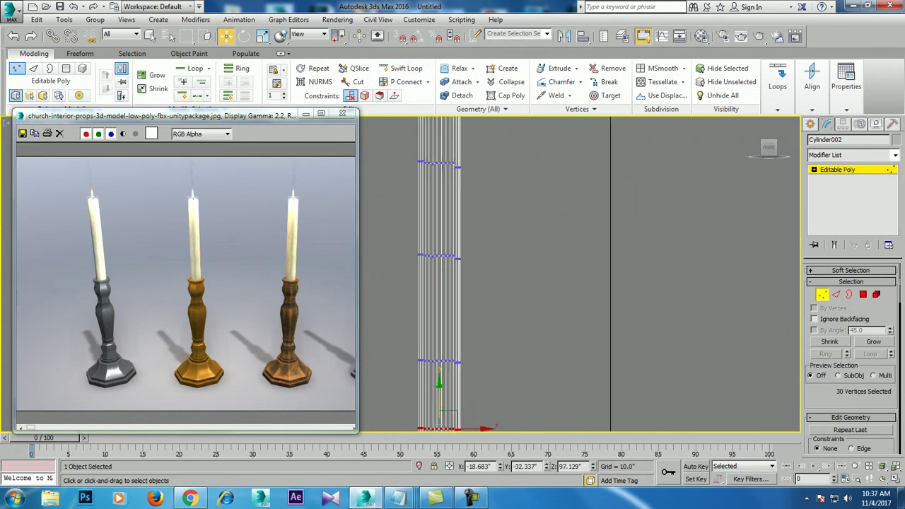
Step: Select the vertices along the candle's right edge in Vertex mode
key("6")
key("1")
left_click_drag(527, 152, 504, 339)
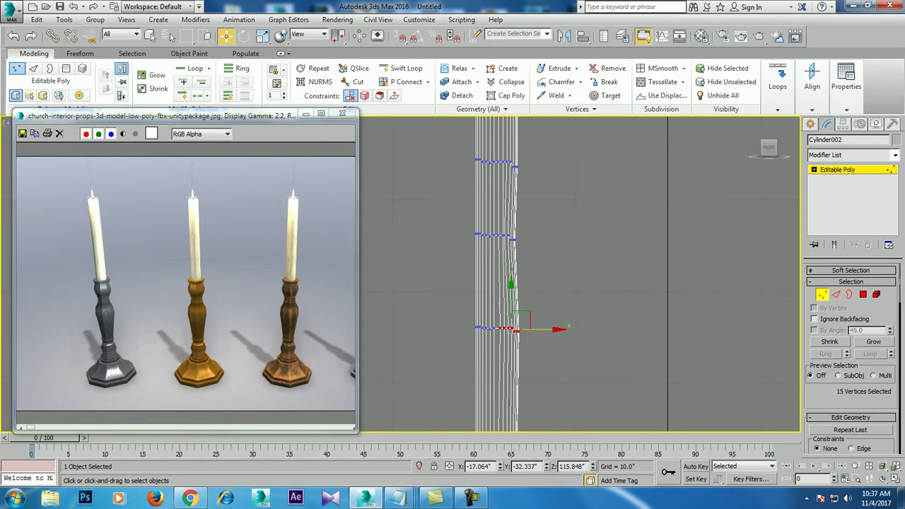
key("alt+w")
scroll(558, 318, "down", 5)
Step: In a maximized Perspective view, clear the vertex selection and select both candlestick objects
key("alt+w")
scroll(559, 276, "up", 1)
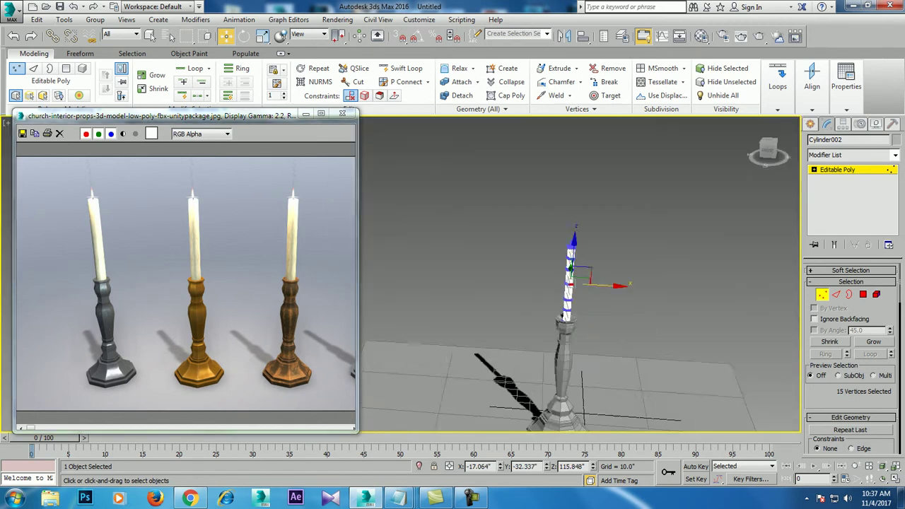
scroll(559, 276, "up", 2)
scroll(559, 276, "up", 2)
middle_click_drag(559, 276, 506, 280, "alt")
key("ctrl+d")
key("ctrl+a")
scroll(506, 279, "down", 5)
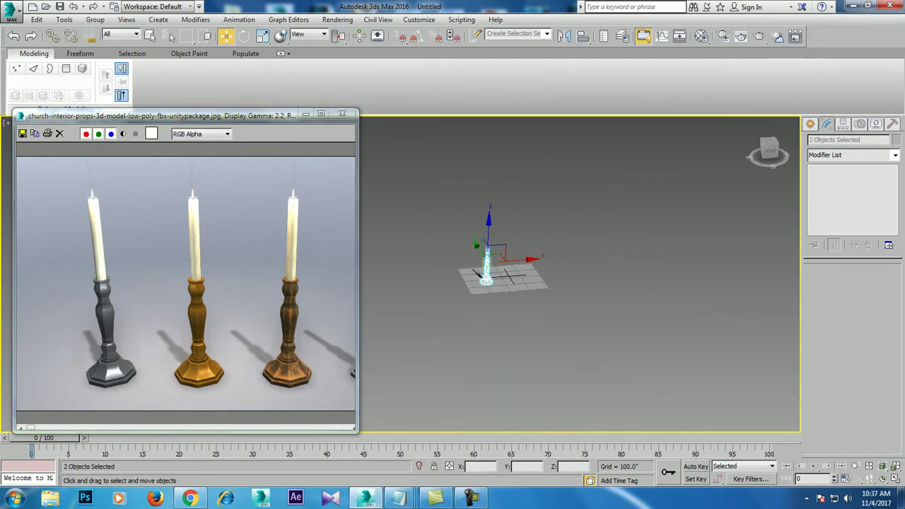
scroll(509, 269, "up", 3)
scroll(509, 269, "up", 3)
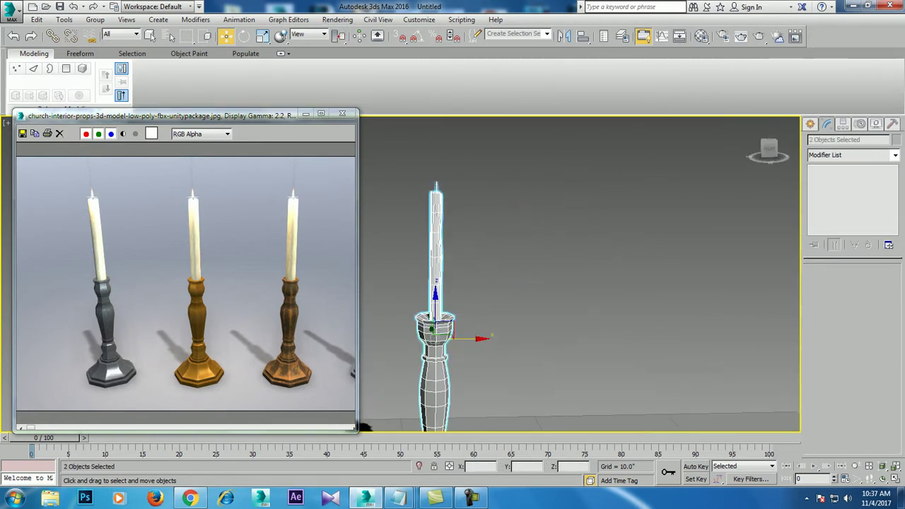
key("ctrl+d")
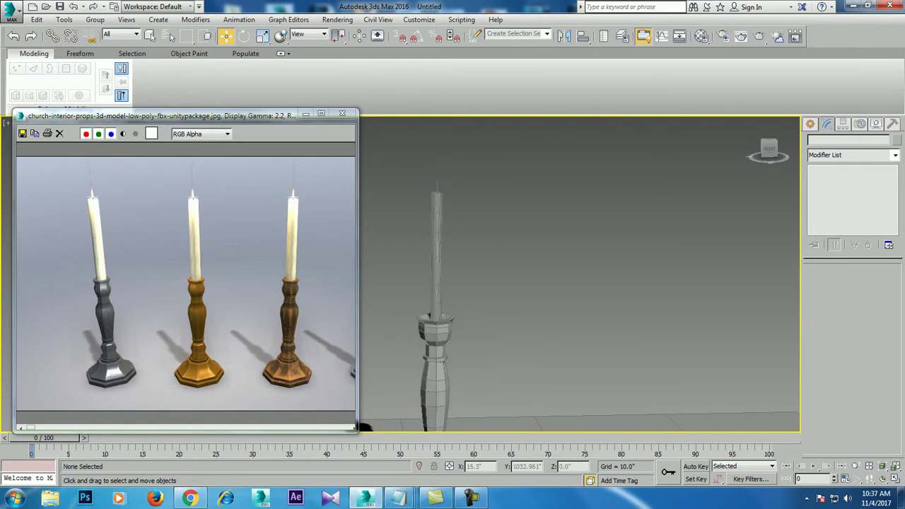
left_click(437, 233)
key("1")
left_click_drag(400, 157, 471, 201)
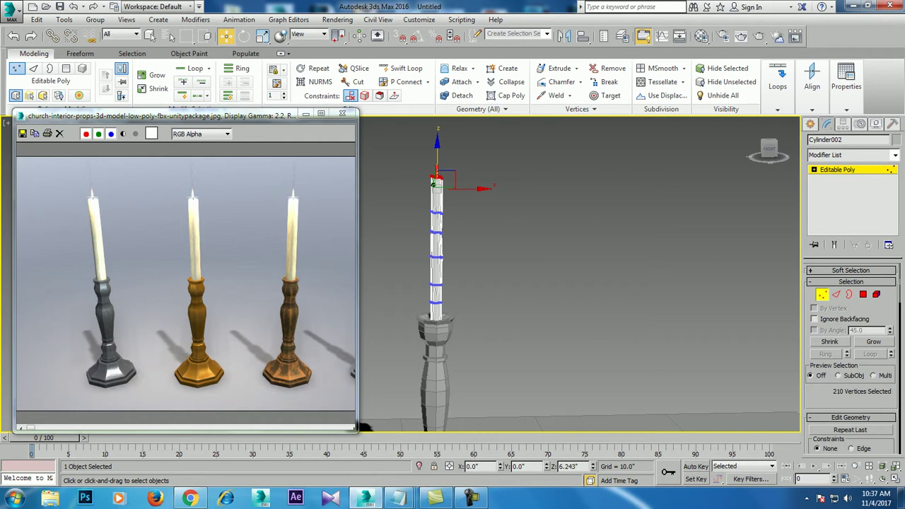
key("1")
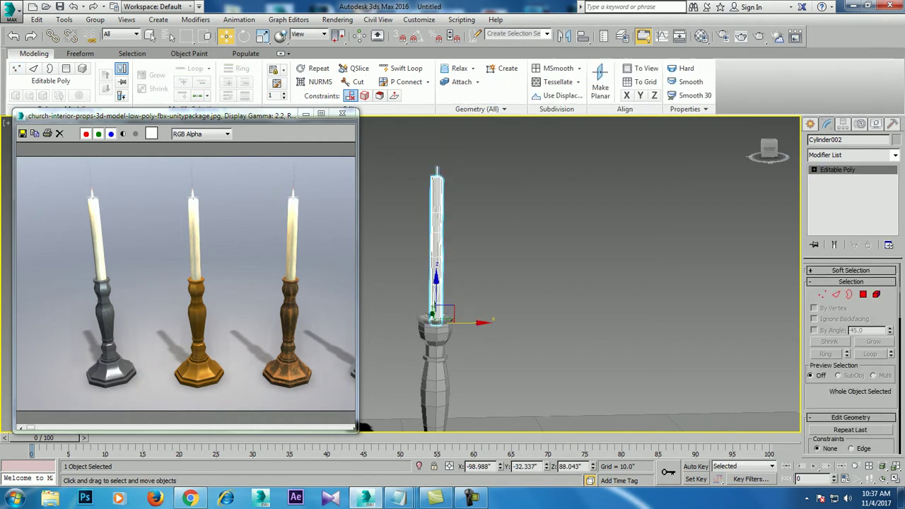
middle_click_drag(580, 283, 580, 255, "alt")
left_click(468, 297, "ctrl")
scroll(474, 234, "down", 5)
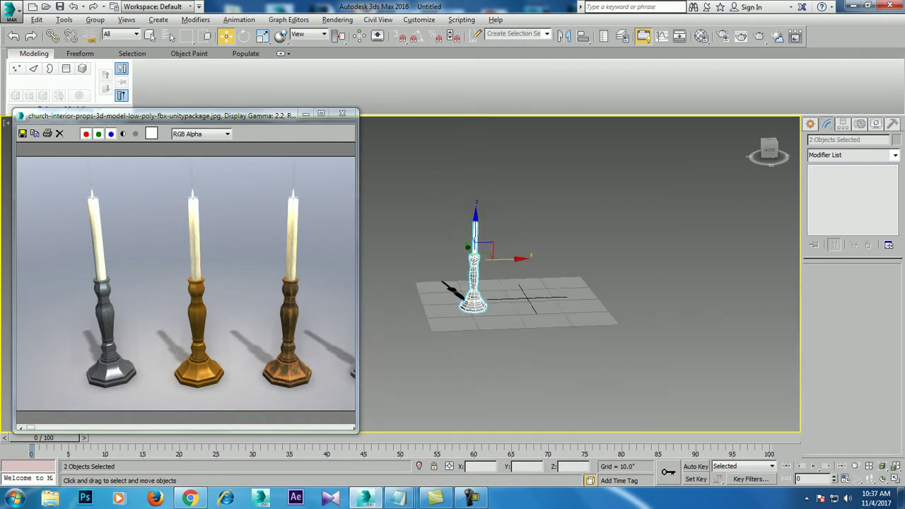
Step: Group the candle and stand as Group001 and move it left on the plane
left_click(95, 20)
left_click(113, 31)
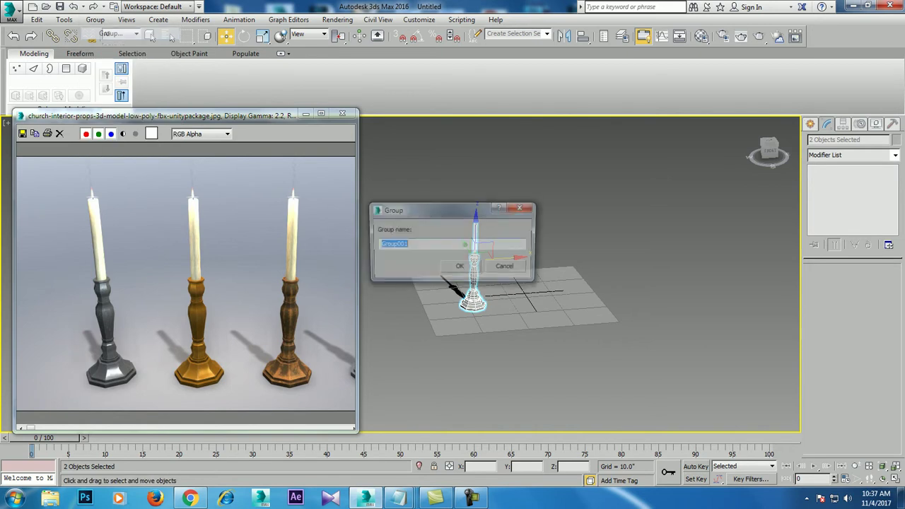
left_click(461, 268)
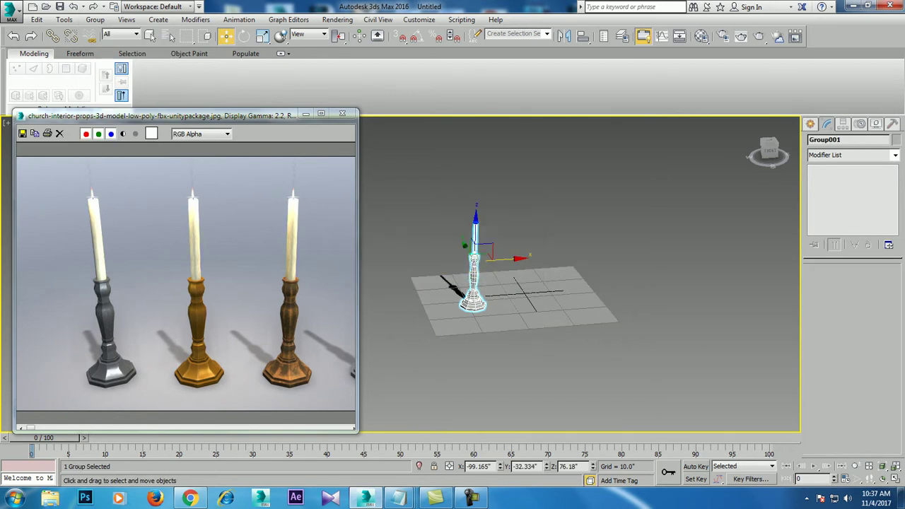
left_click_drag(467, 258, 446, 251)
Step: Shift-drag the group to the right, making 3 copies in a row
scroll(446, 271, "up", 1)
scroll(446, 270, "up", 2)
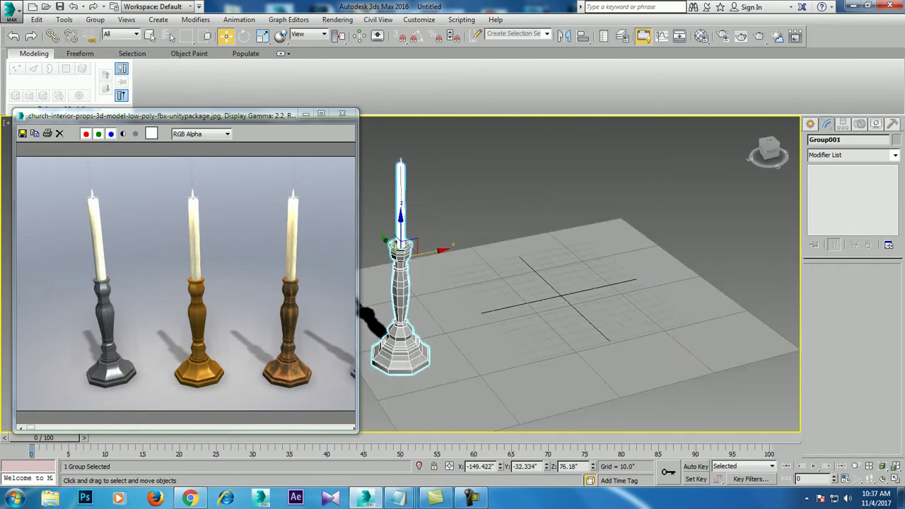
scroll(446, 270, "up", 2)
scroll(447, 270, "up", 1)
mouse_move(445, 225)
left_mouse_down("shift")
mouse_move(578, 194)
mouse_move(690, 188)
left_mouse_up("shift")
left_click(454, 296)
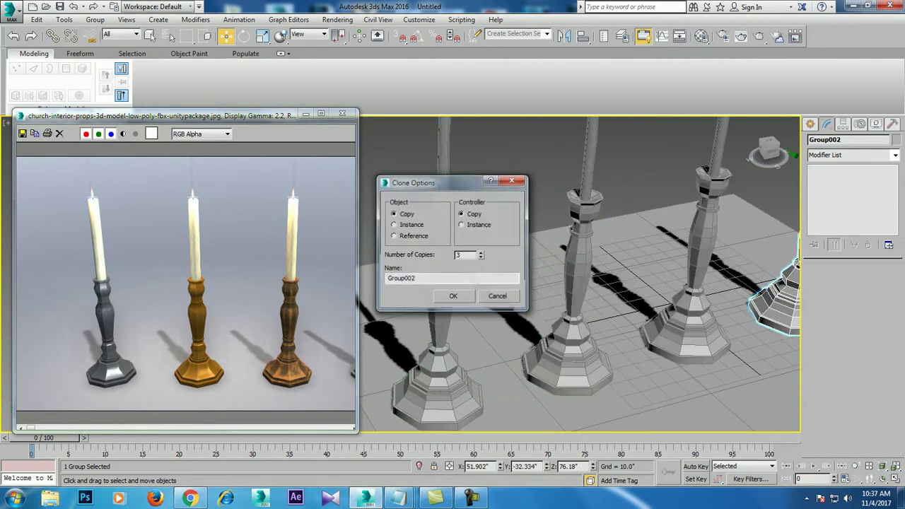
left_click(454, 297)
Step: View the row of four candlesticks from the front and select the first group
left_click(630, 382)
scroll(629, 318, "up", 3)
scroll(629, 318, "up", 1)
scroll(630, 318, "up", 1)
scroll(580, 275, "down", 4)
middle_click_drag(580, 276, 551, 283, "alt")
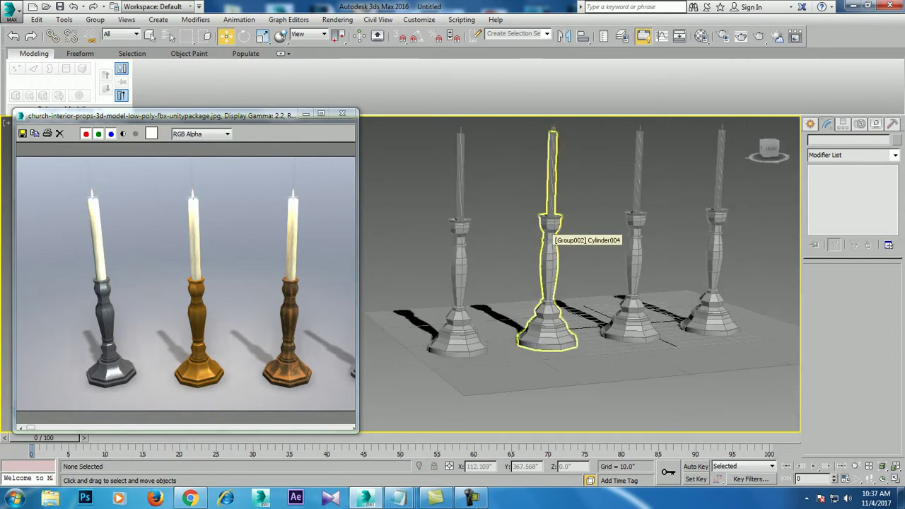
mouse_move(552, 237)
middle_mouse_down("alt")
mouse_move(559, 244)
mouse_move(538, 247)
middle_mouse_up("alt")
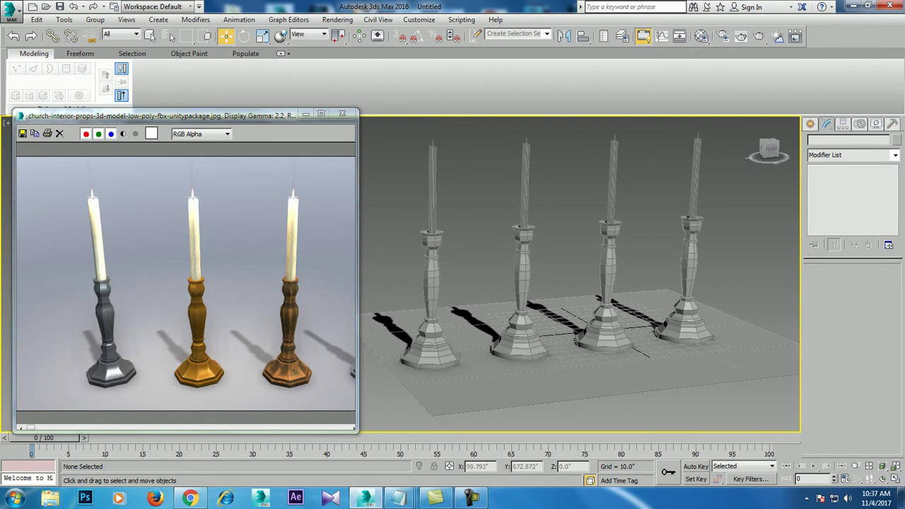
left_click(431, 282)
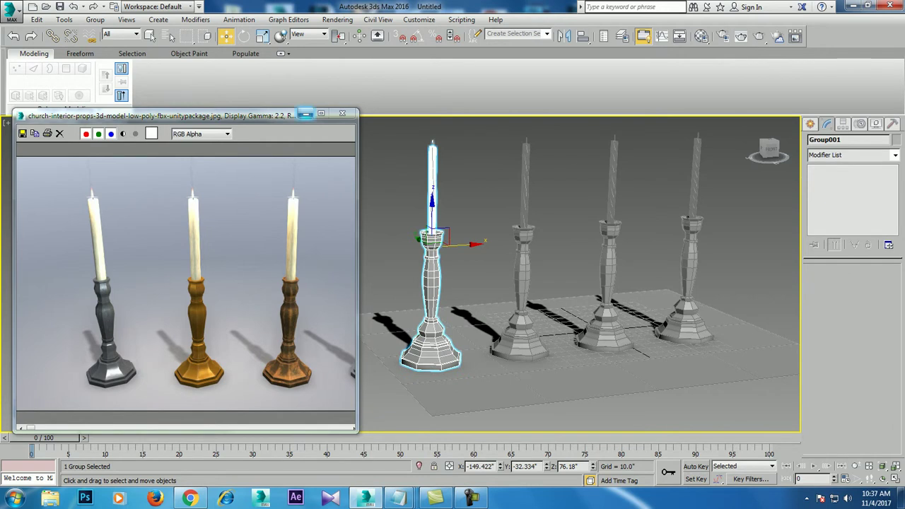
Step: Minimize the reference image window, orbit over the four candlesticks and select Group003
left_click(305, 114)
left_click(304, 176)
mouse_move(400, 275)
middle_mouse_down("alt")
mouse_move(400, 254)
mouse_move(417, 248)
middle_mouse_up("alt")
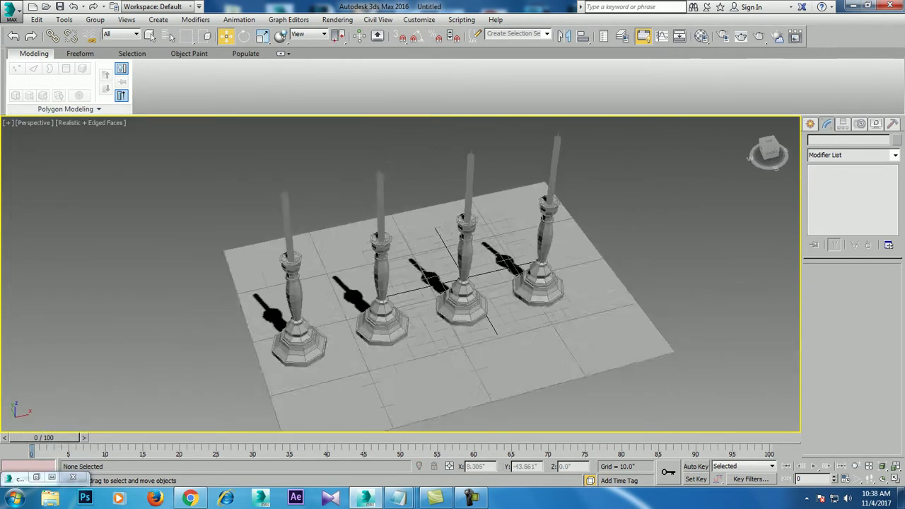
scroll(400, 274, "up", 3)
scroll(401, 275, "up", 2)
mouse_move(467, 283)
middle_mouse_down("alt")
mouse_move(469, 226)
mouse_move(469, 290)
mouse_move(472, 212)
middle_mouse_up("alt")
left_click(469, 283)
scroll(468, 215, "down", 3)
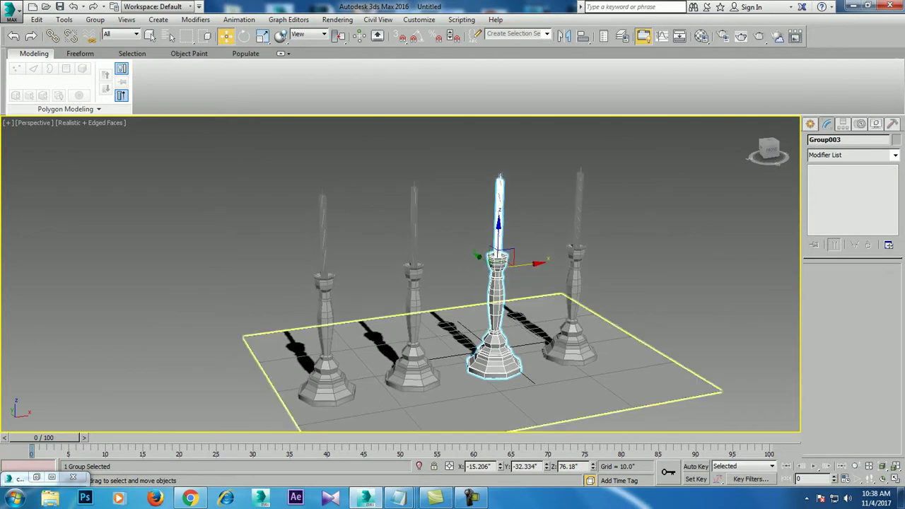
Step: Add 'Thanks for watching' as the Notepad note's last line, then minimize Notepad to reveal 3ds Max
left_click(329, 402)
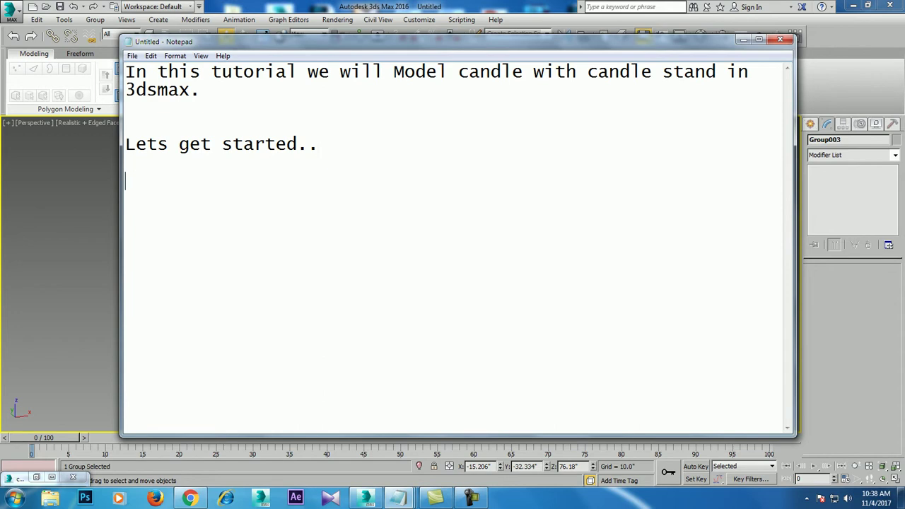
type("Thanks for watching..")
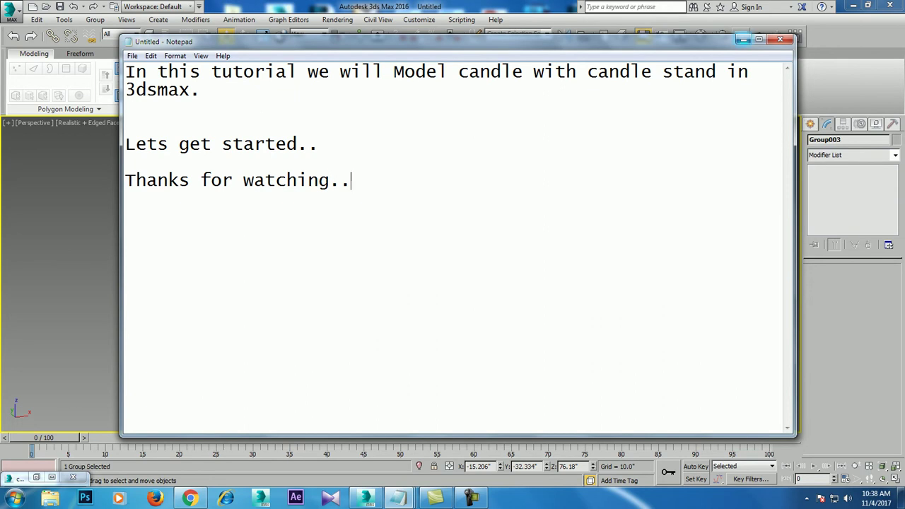
left_click(743, 39)
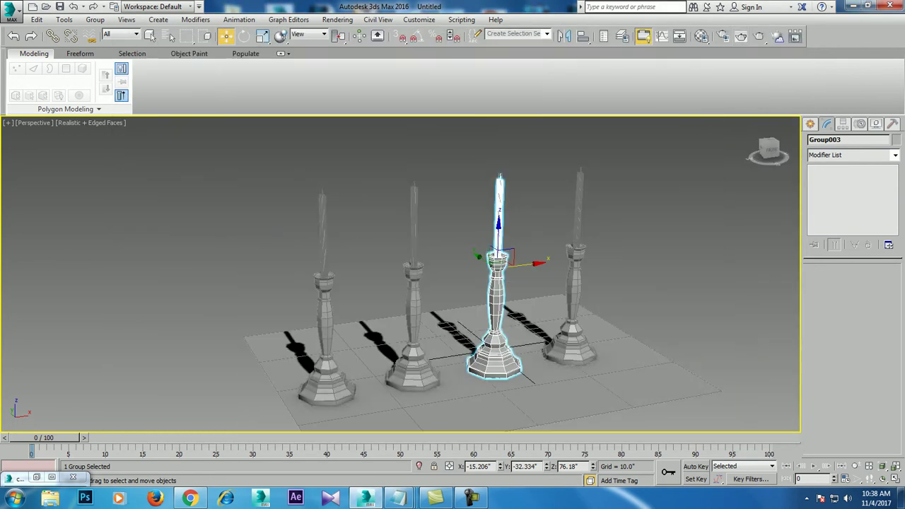